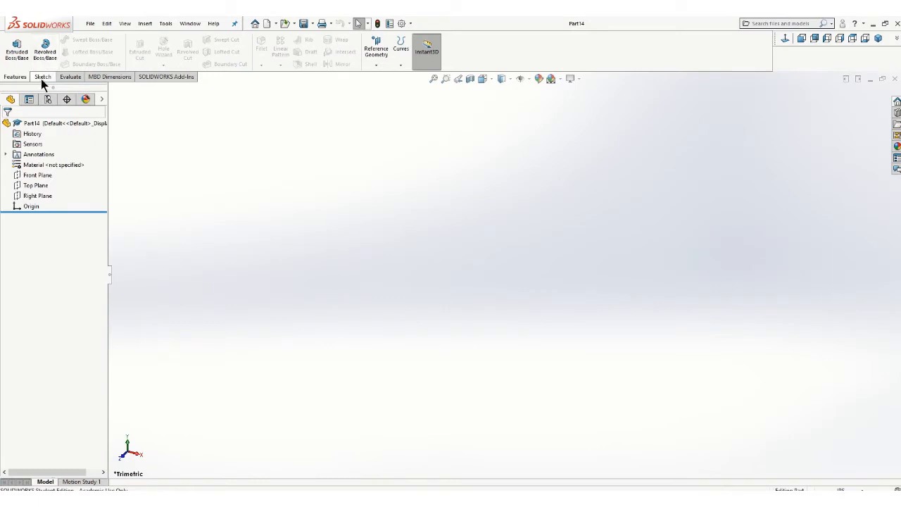
Start a sketch on the Front Plane and draw a circle of about 1.23 in radius centred on the origin
{"action": "left_click", "coordinate": [41, 77]}
{"action": "left_click", "coordinate": [15, 55]}
{"action": "left_click", "coordinate": [414, 184]}
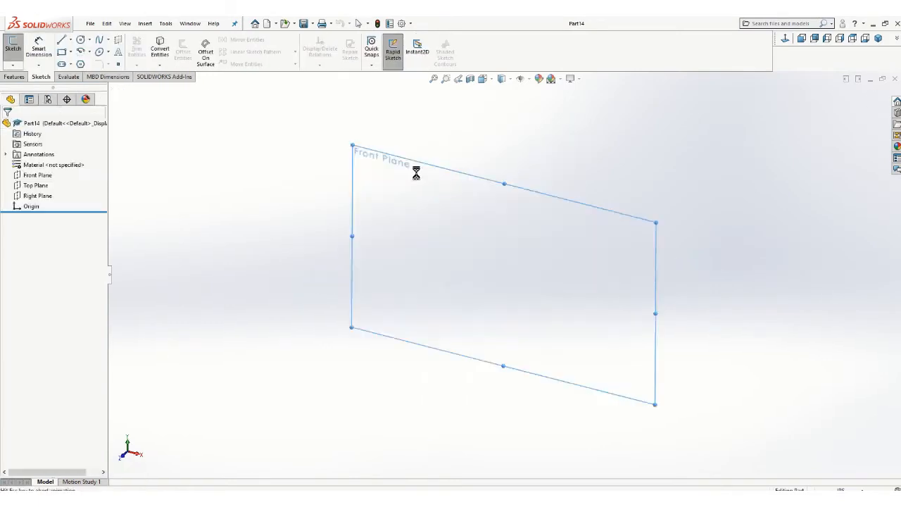
{"action": "left_click", "coordinate": [82, 39]}
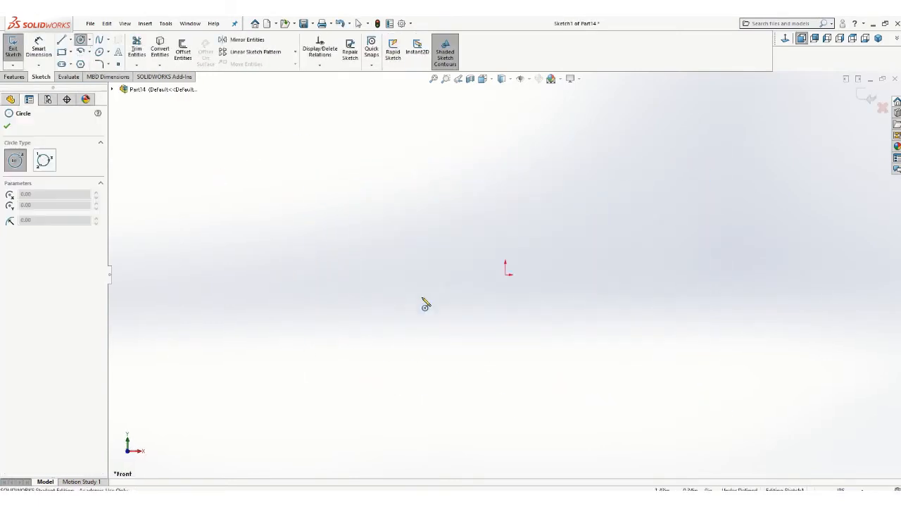
{"action": "left_click", "coordinate": [505, 274]}
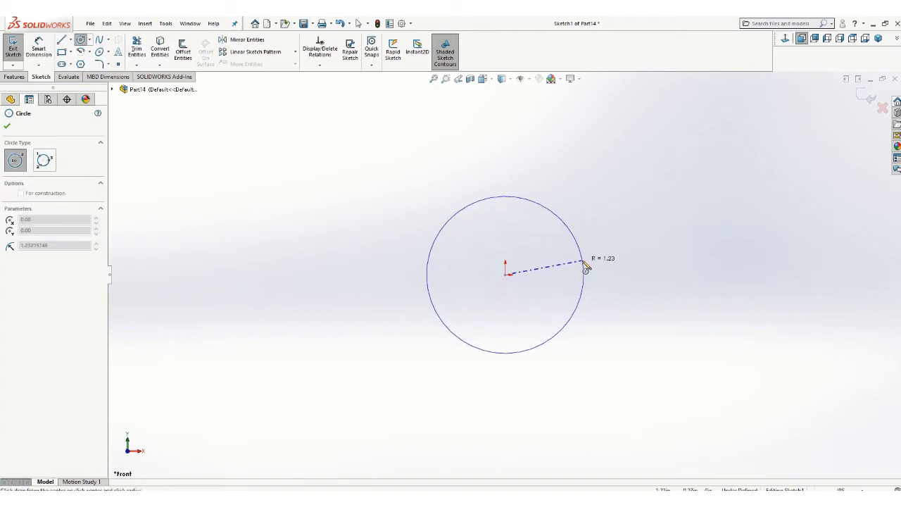
{"action": "left_click", "coordinate": [583, 262]}
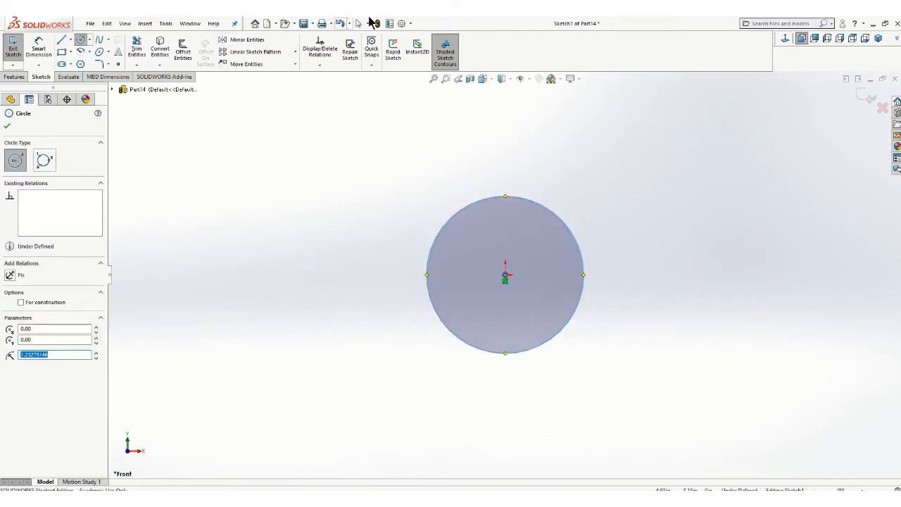
{"action": "key", "text": "Escape"}
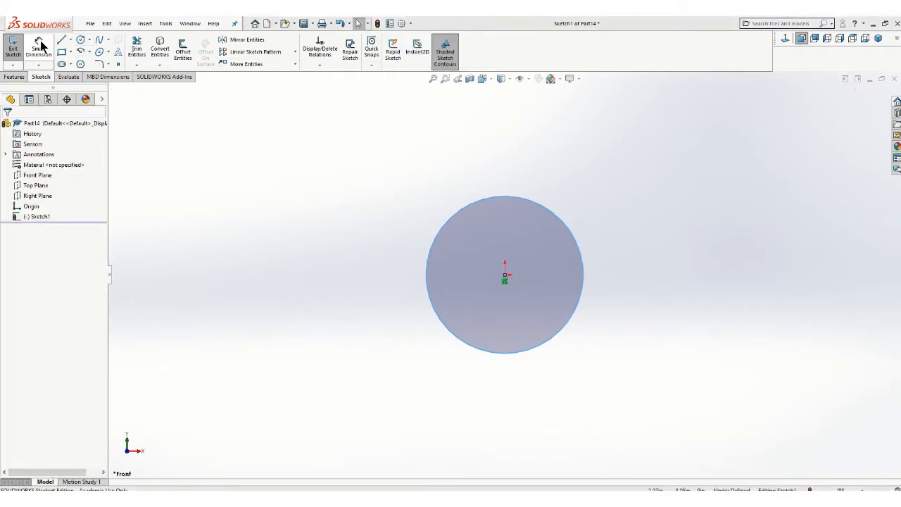
Dimension the circle's diameter as 2 in
{"action": "left_click", "coordinate": [558, 223]}
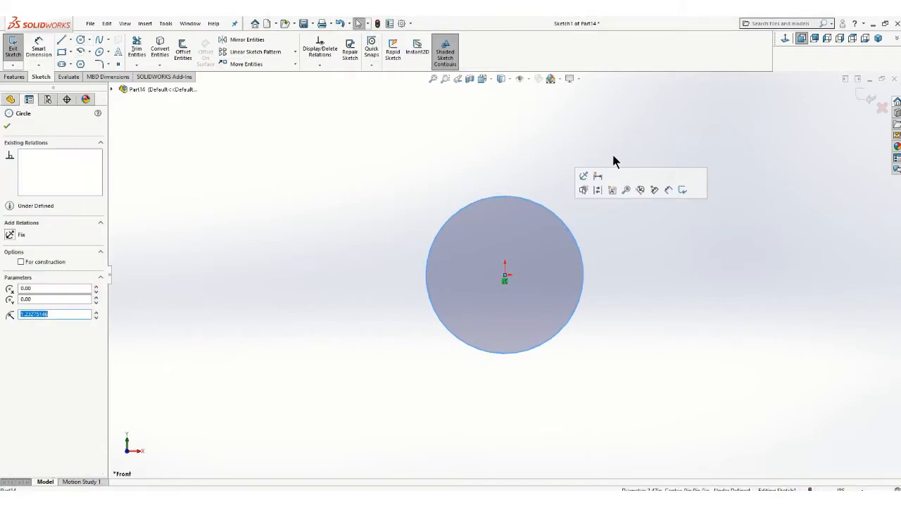
{"action": "left_click", "coordinate": [40, 45]}
{"action": "left_click", "coordinate": [558, 219]}
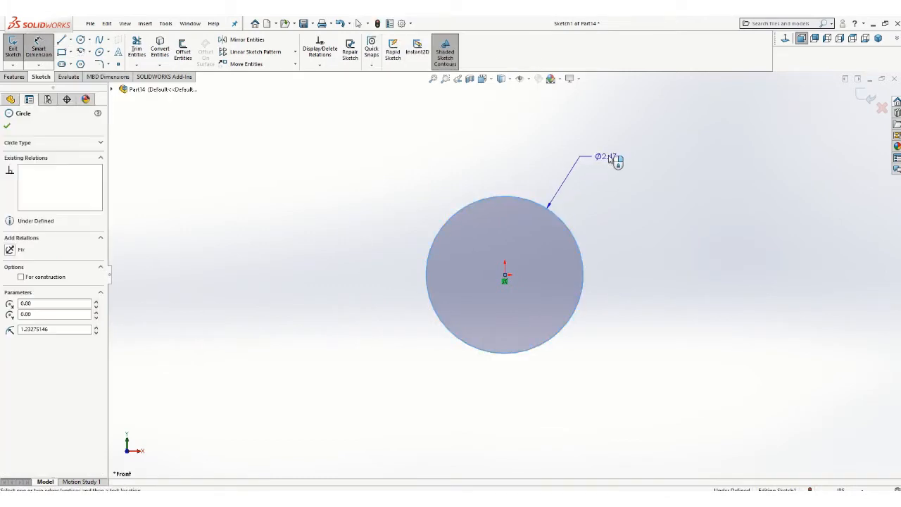
{"action": "left_click", "coordinate": [625, 158]}
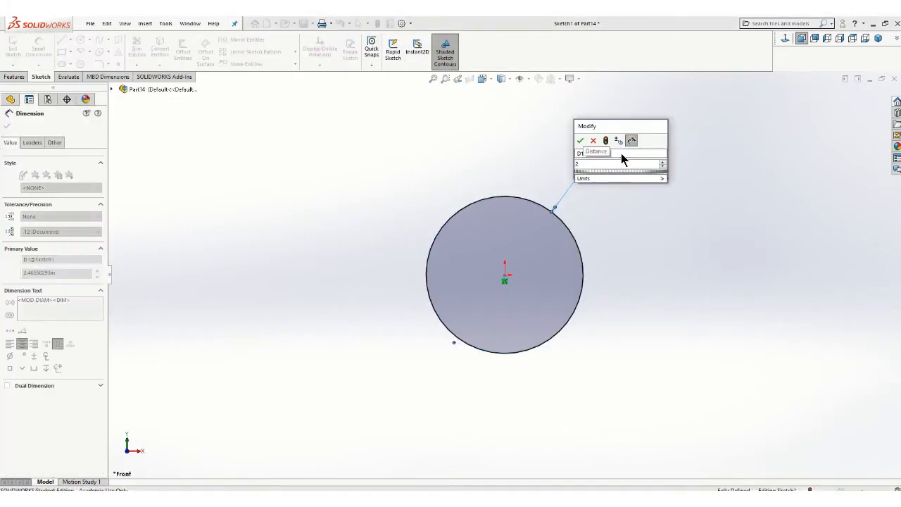
{"action": "type", "text": "2"}
{"action": "key", "text": "Return"}
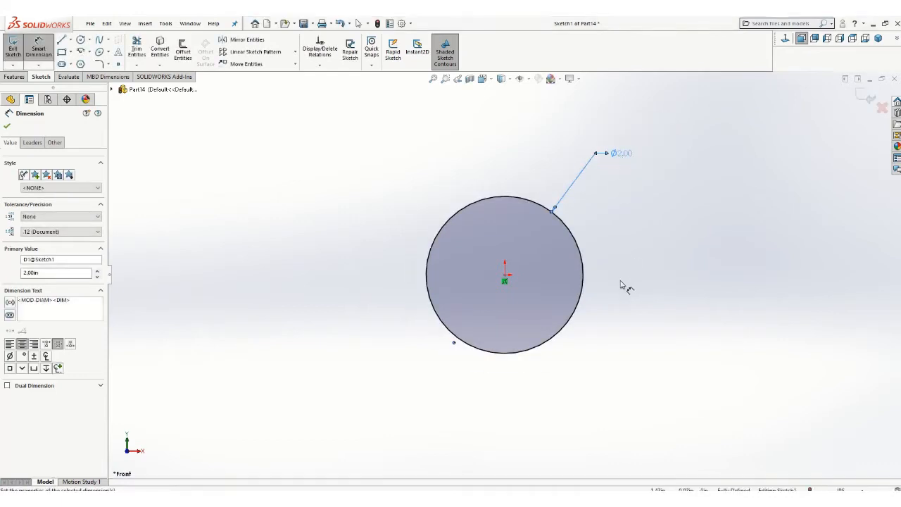
Sketch a separate vertical line about 2.1 in long to the right of the circle, running downward from the origin's height
{"action": "left_click", "coordinate": [62, 40]}
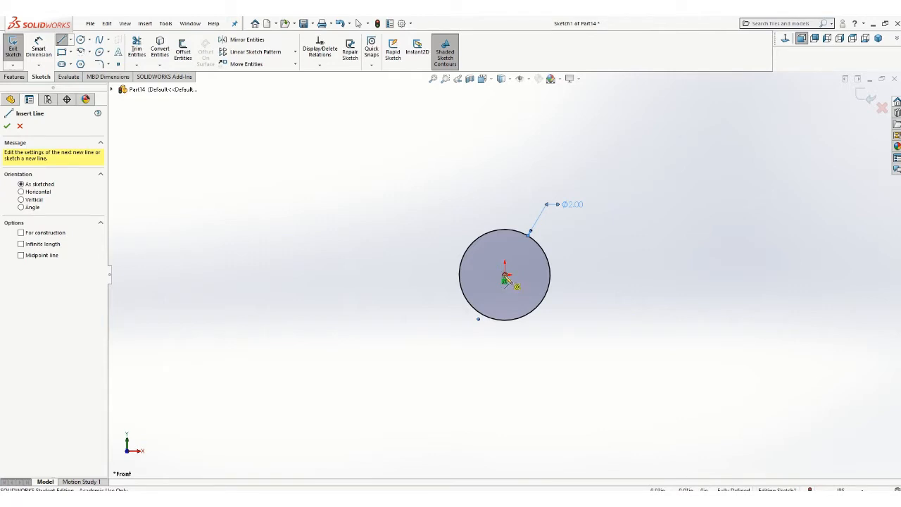
{"action": "left_click", "coordinate": [671, 275]}
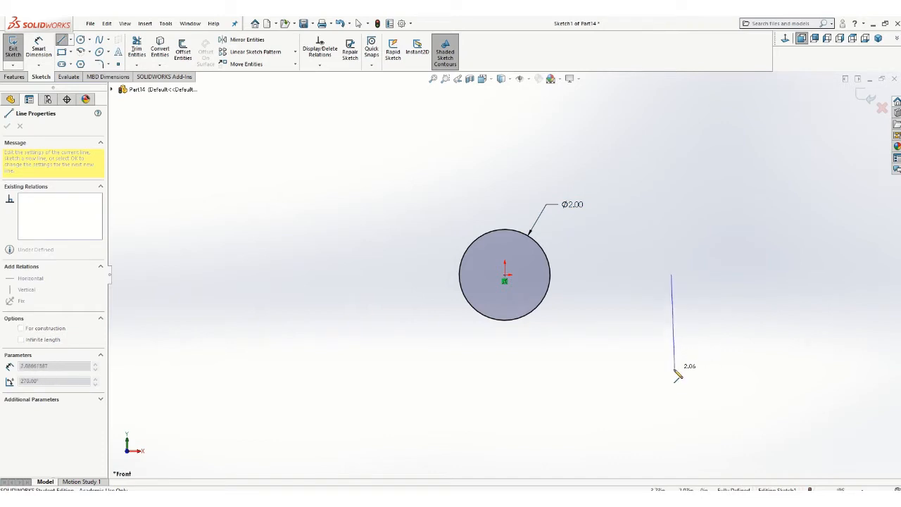
{"action": "left_click", "coordinate": [671, 370]}
{"action": "key", "text": "Escape"}
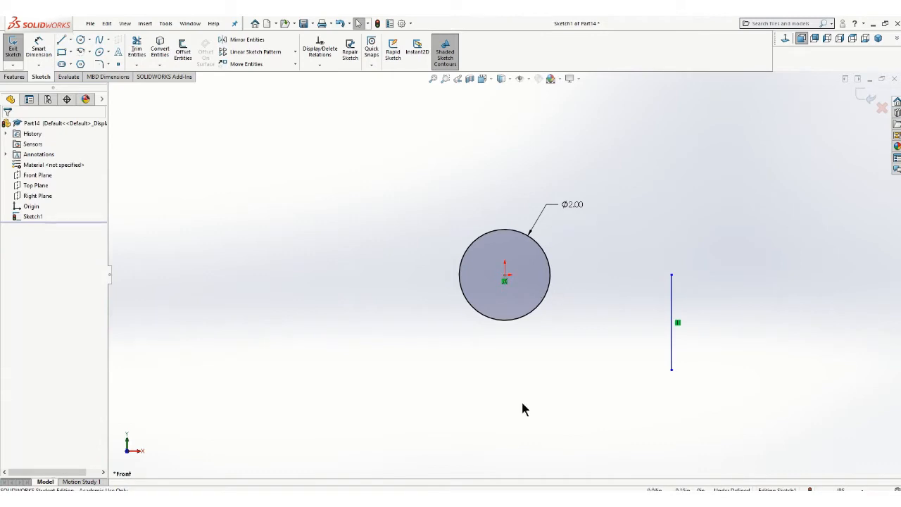
Consult the Tangent Example drawing, return to the Part14 sketch and dimension the vertical line's length as 2 in
{"action": "mouse_move", "coordinate": [427, 502]}
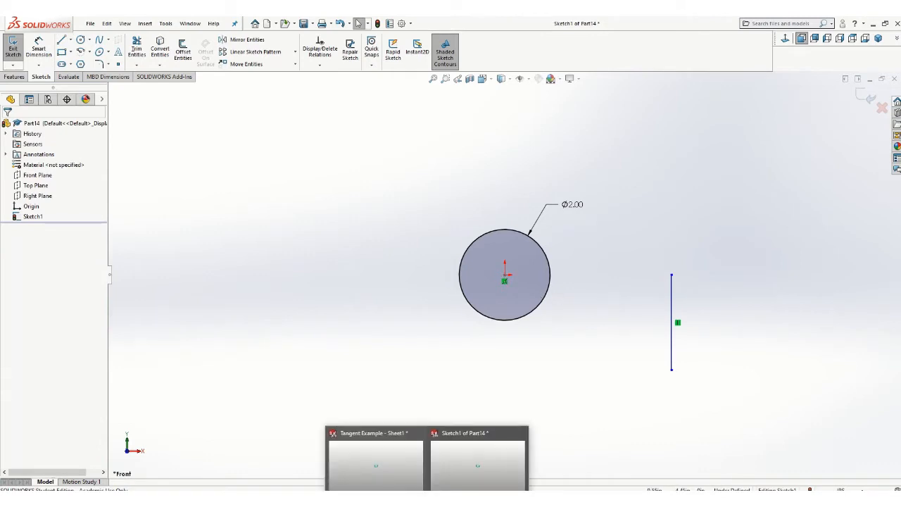
{"action": "left_click", "coordinate": [406, 483]}
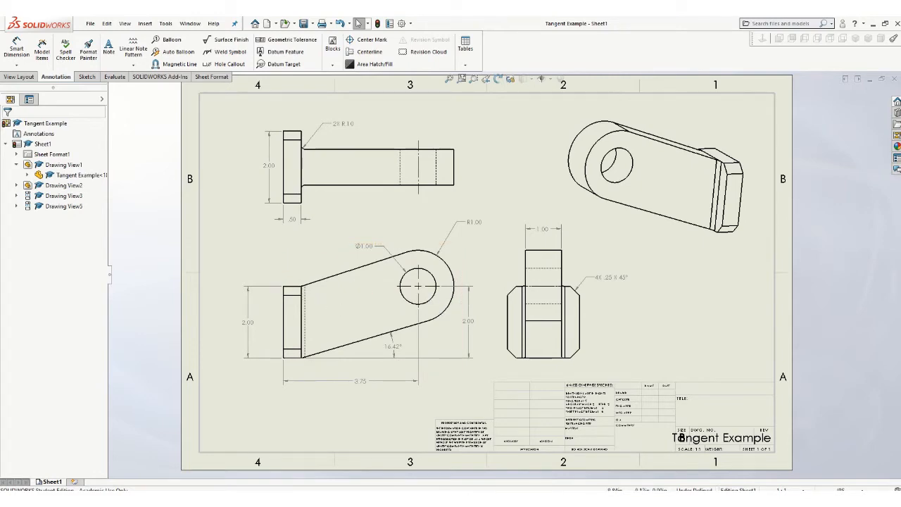
{"action": "mouse_move", "coordinate": [426, 503]}
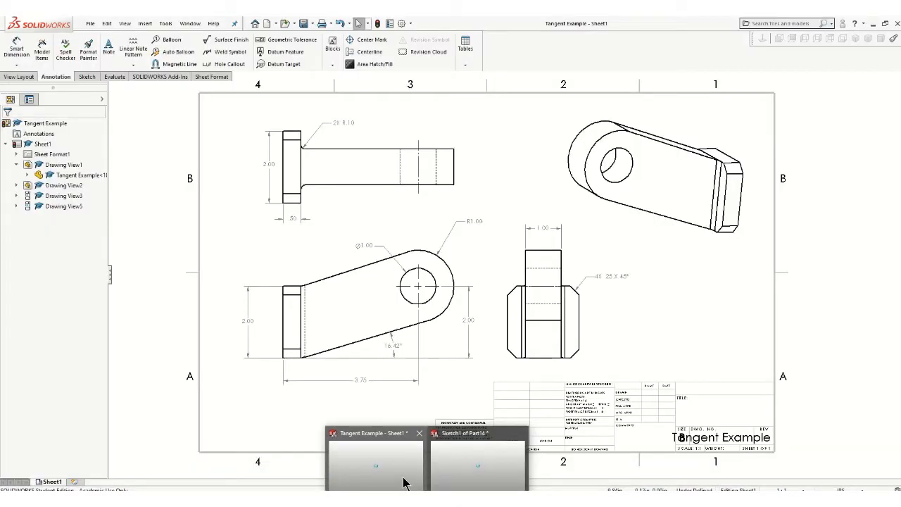
{"action": "left_click", "coordinate": [405, 482]}
{"action": "mouse_move", "coordinate": [426, 503]}
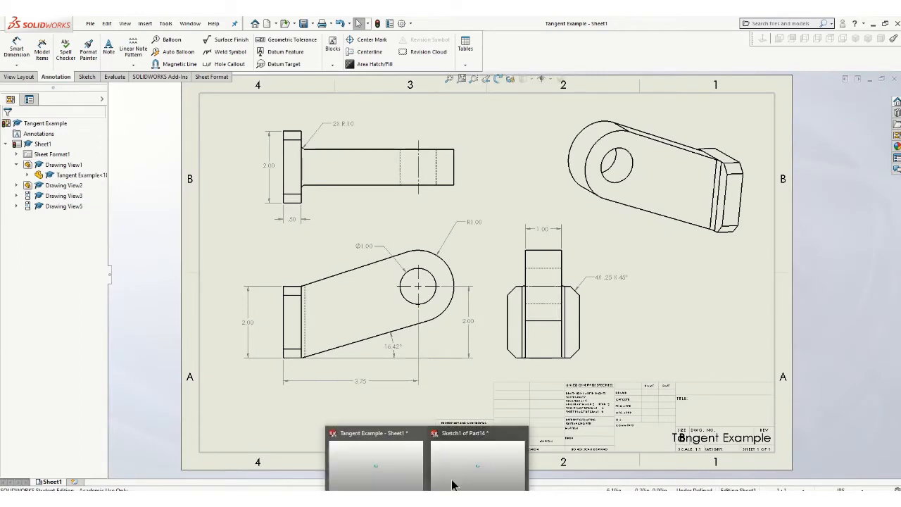
{"action": "left_click", "coordinate": [459, 479]}
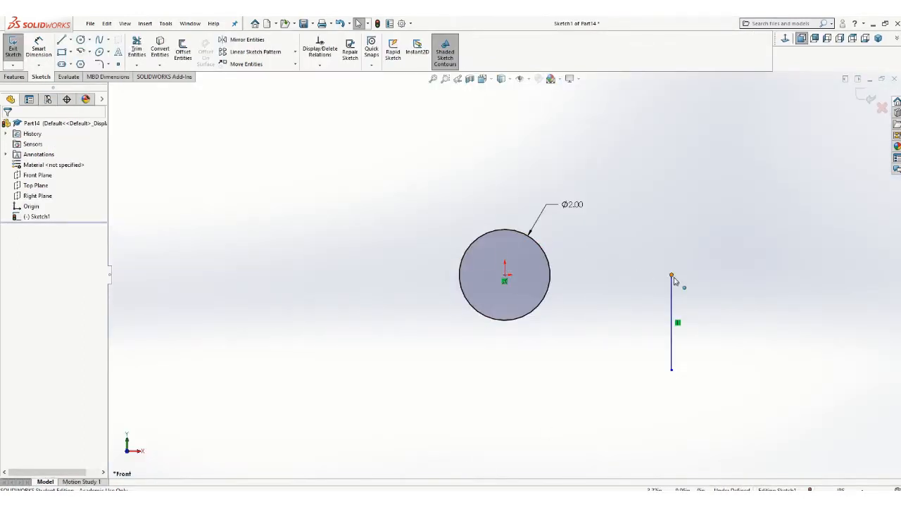
{"action": "left_click", "coordinate": [38, 45]}
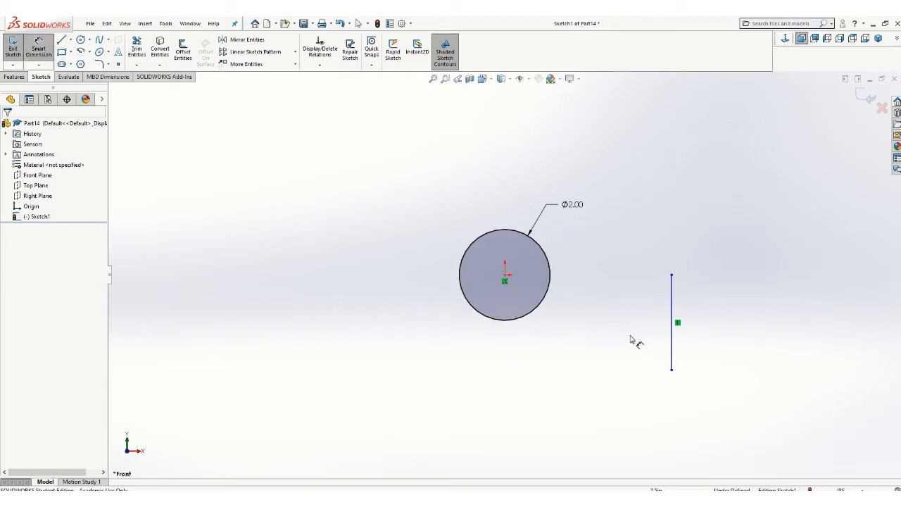
{"action": "left_click", "coordinate": [672, 341]}
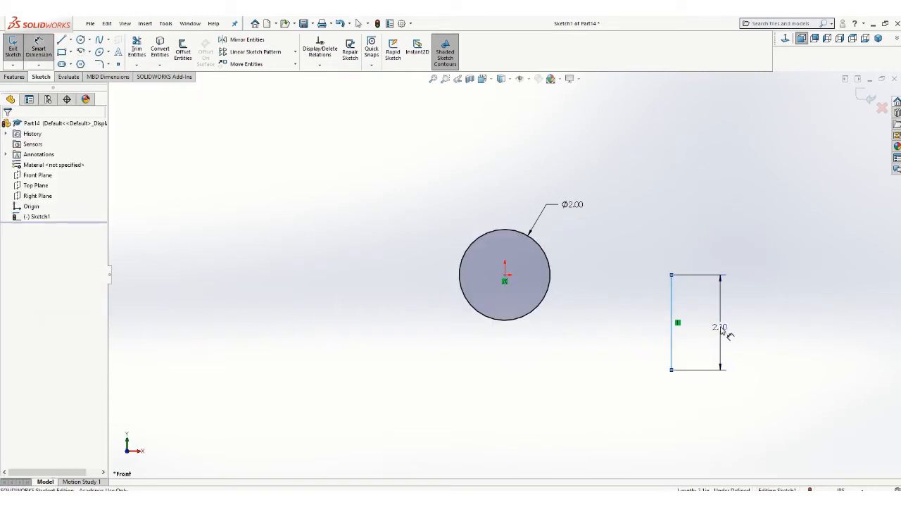
{"action": "left_click", "coordinate": [721, 331]}
{"action": "type", "text": "2"}
{"action": "key", "text": "Return"}
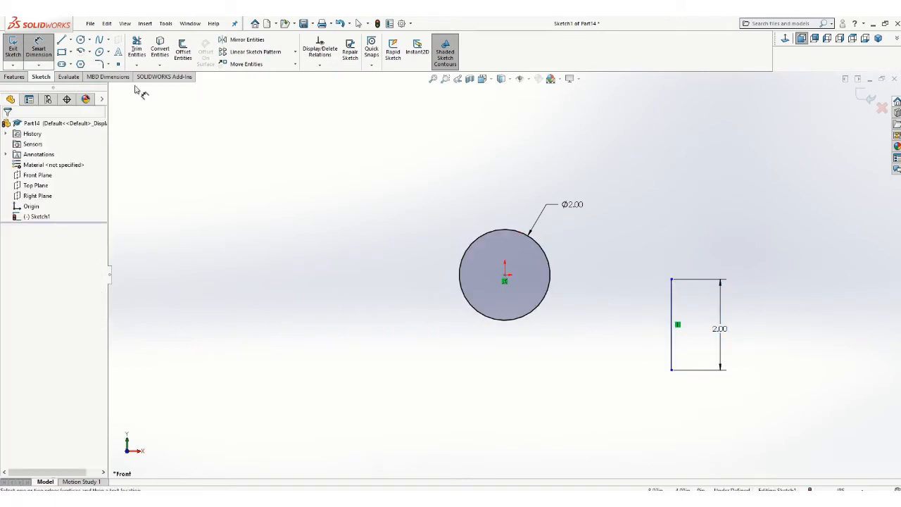
Draw two slanted lines, from the vertical line's upper end to the circle's upper right and from its lower end to the circle's lower left
{"action": "left_click", "coordinate": [61, 40]}
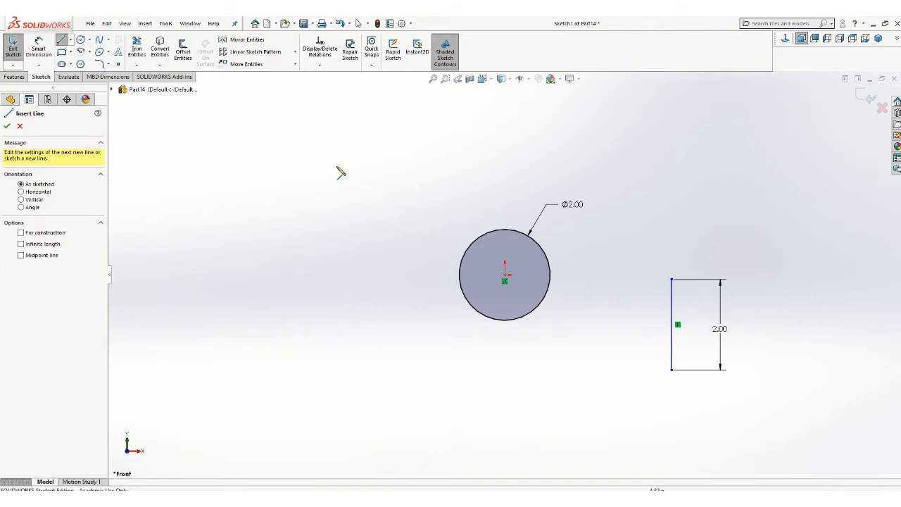
{"action": "left_click", "coordinate": [672, 280]}
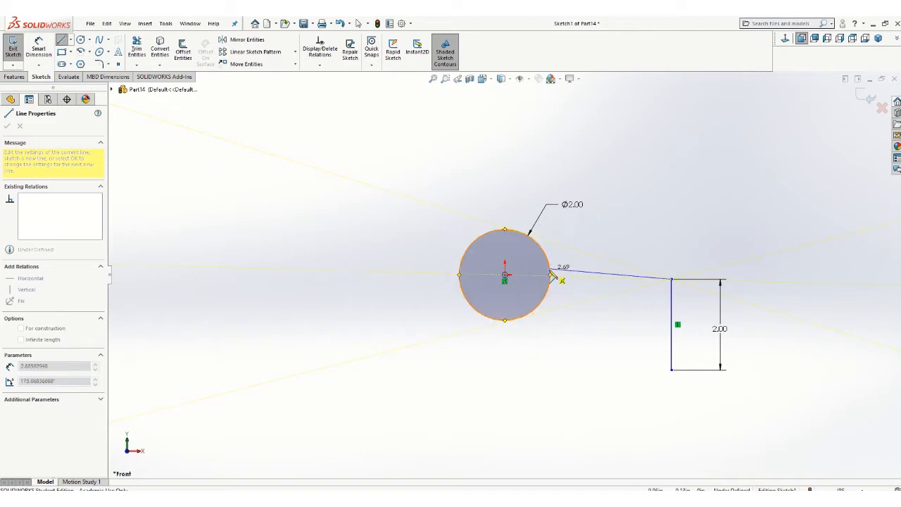
{"action": "left_click", "coordinate": [540, 248]}
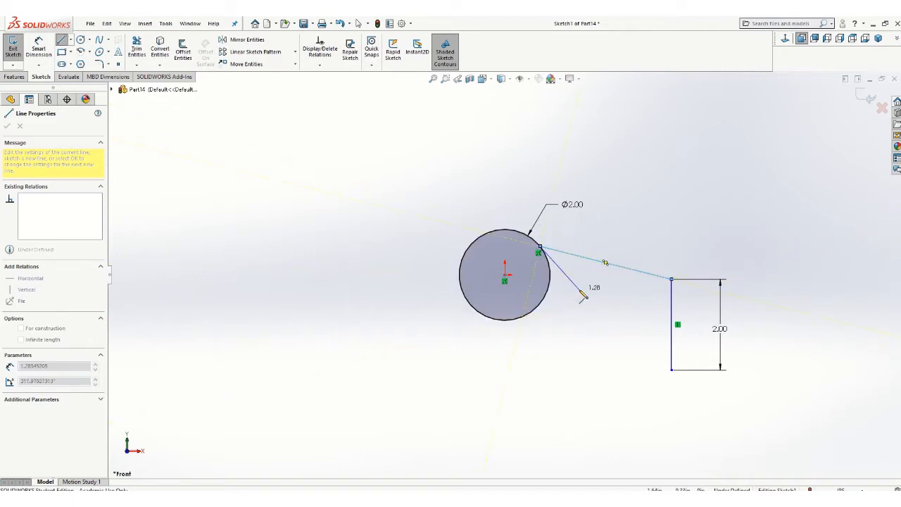
{"action": "key", "text": "Escape"}
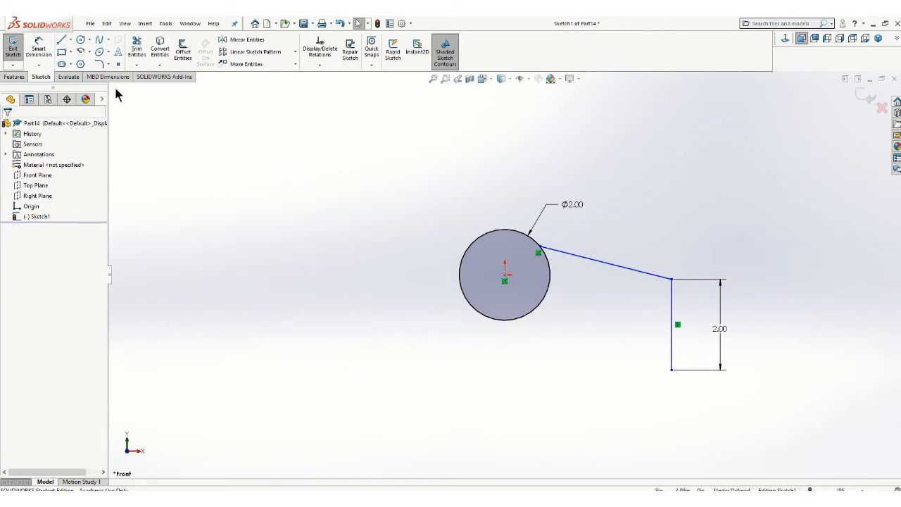
{"action": "left_click", "coordinate": [61, 40]}
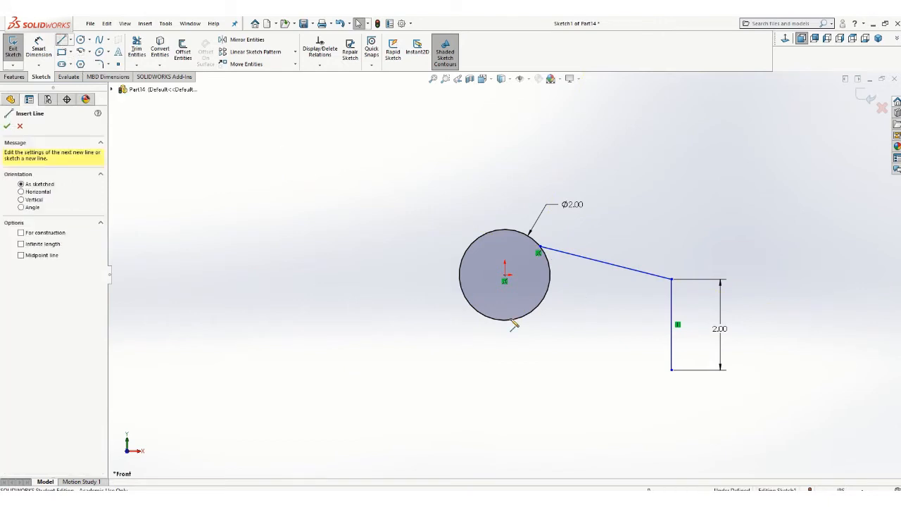
{"action": "left_click", "coordinate": [671, 370]}
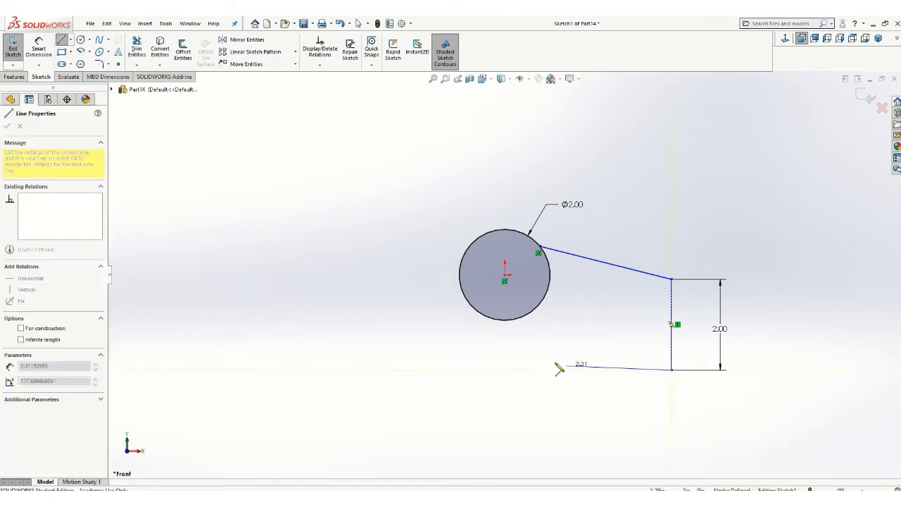
{"action": "left_click", "coordinate": [477, 311]}
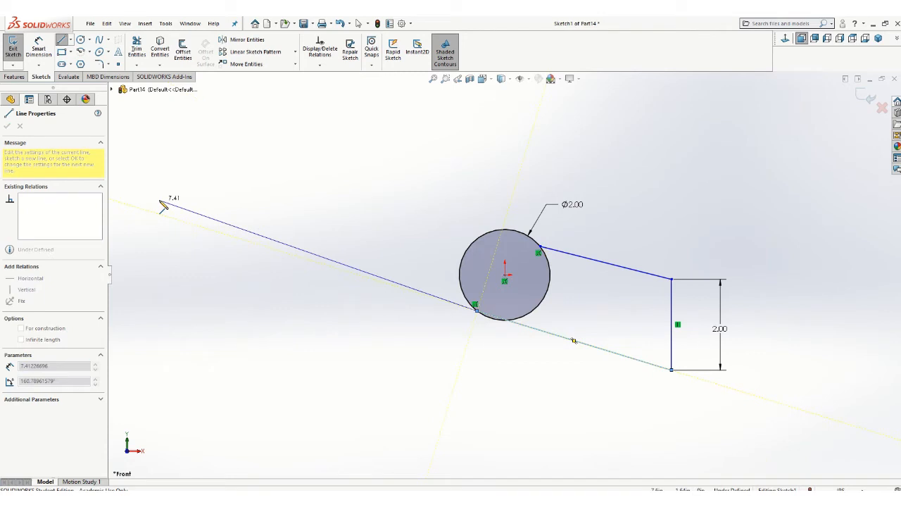
{"action": "key", "text": "Escape"}
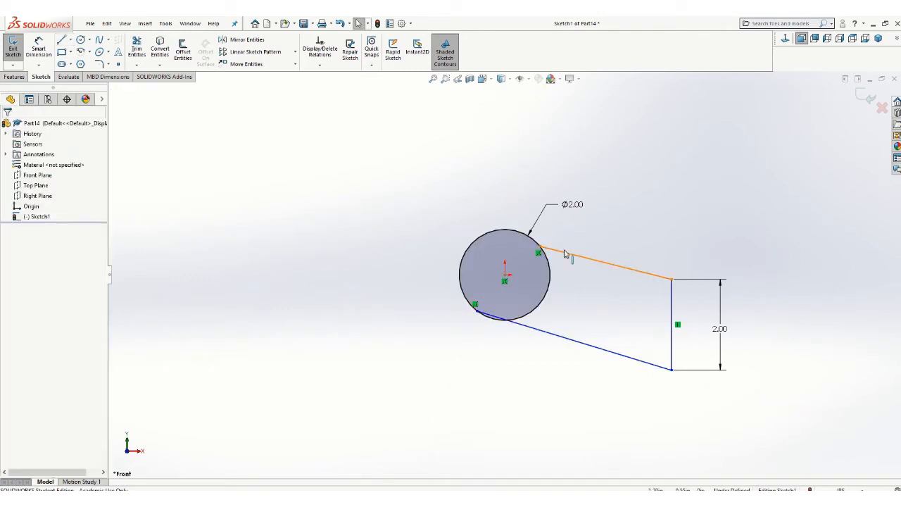
Add Tangent relations between the circle and both the upper and lower slanted lines
{"action": "left_click", "coordinate": [320, 65]}
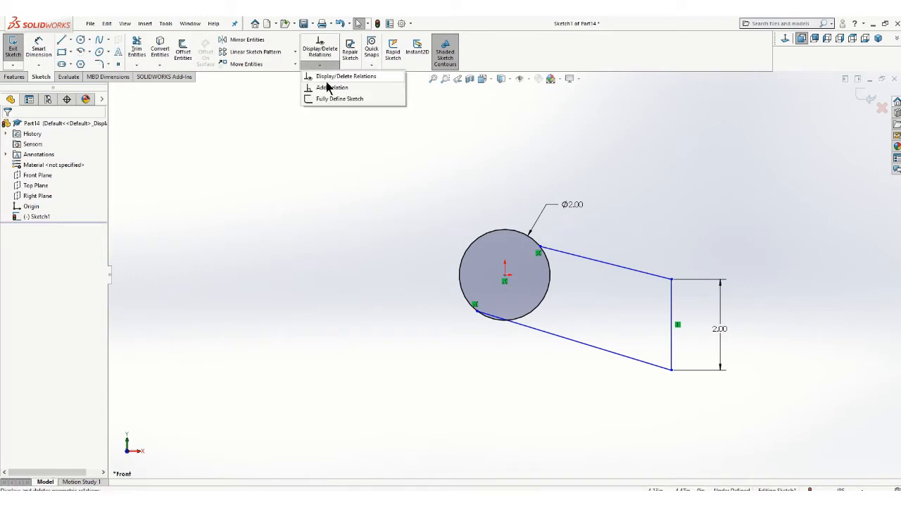
{"action": "left_click", "coordinate": [331, 88]}
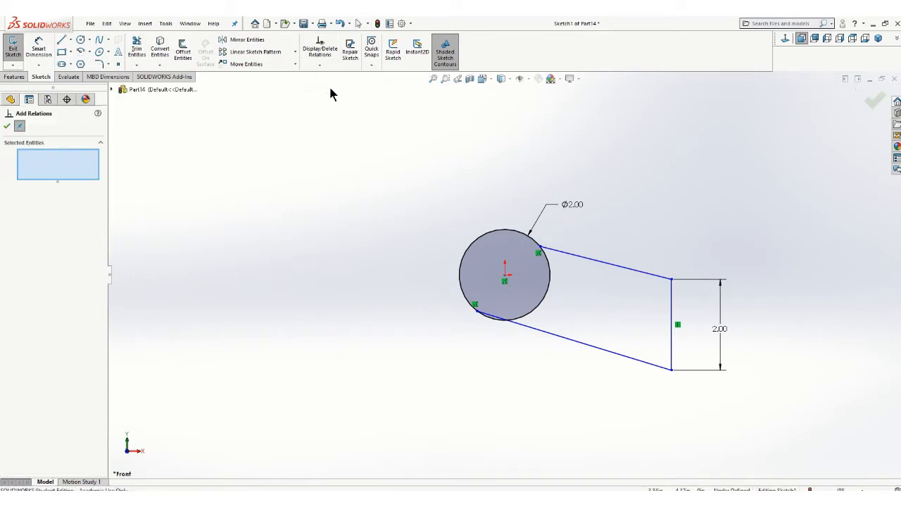
{"action": "left_click", "coordinate": [598, 262]}
{"action": "left_click", "coordinate": [509, 233]}
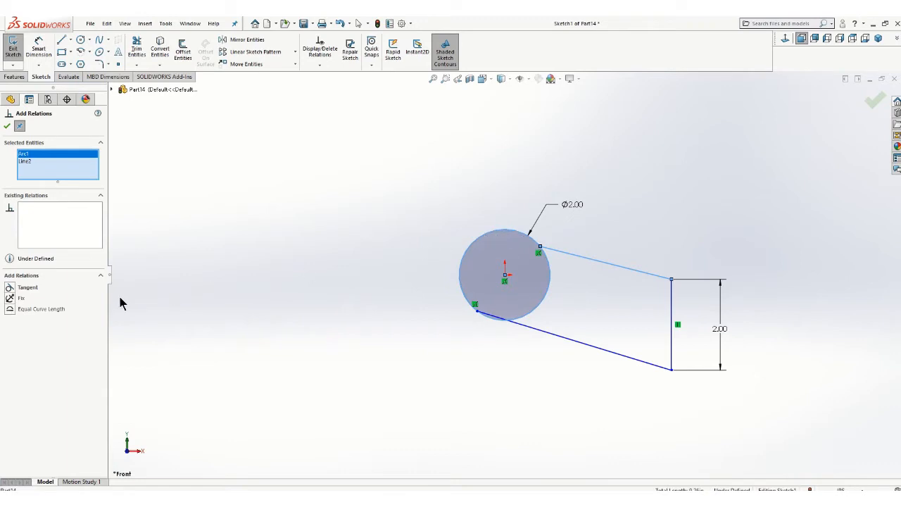
{"action": "left_click", "coordinate": [9, 288]}
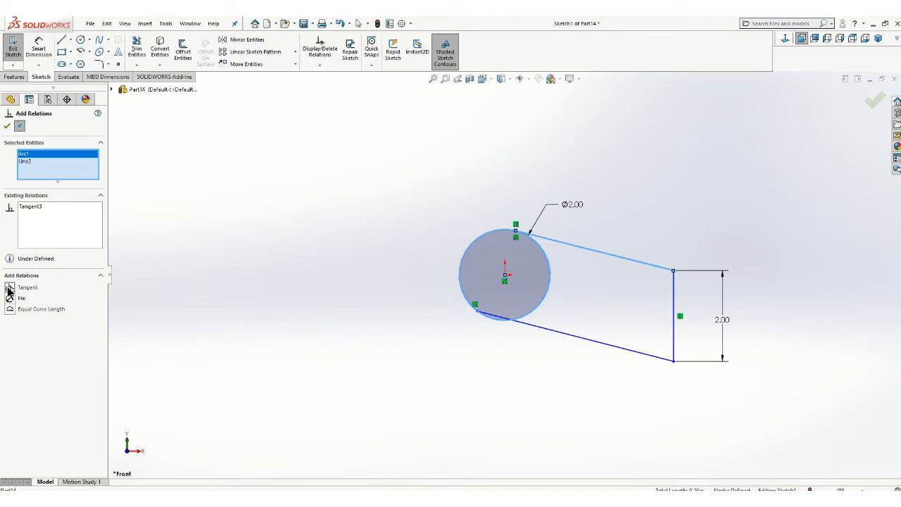
{"action": "left_click", "coordinate": [561, 336]}
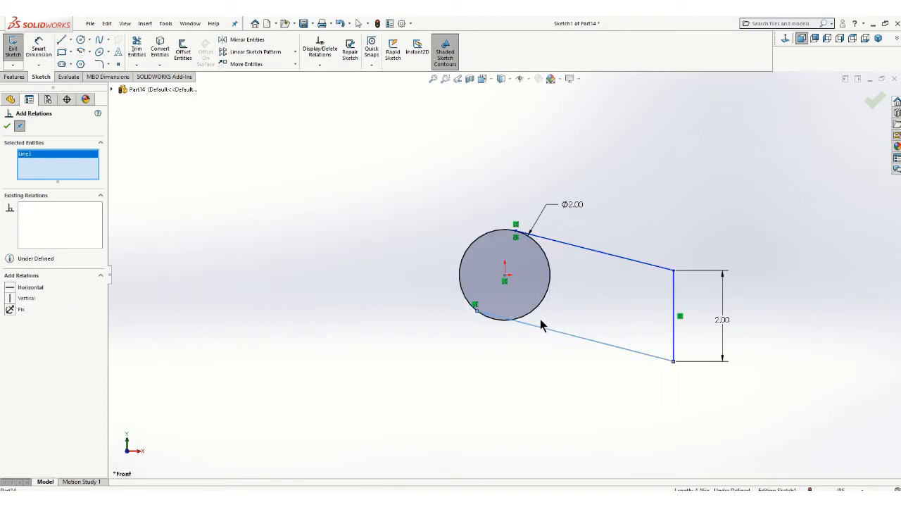
{"action": "left_click", "coordinate": [535, 314]}
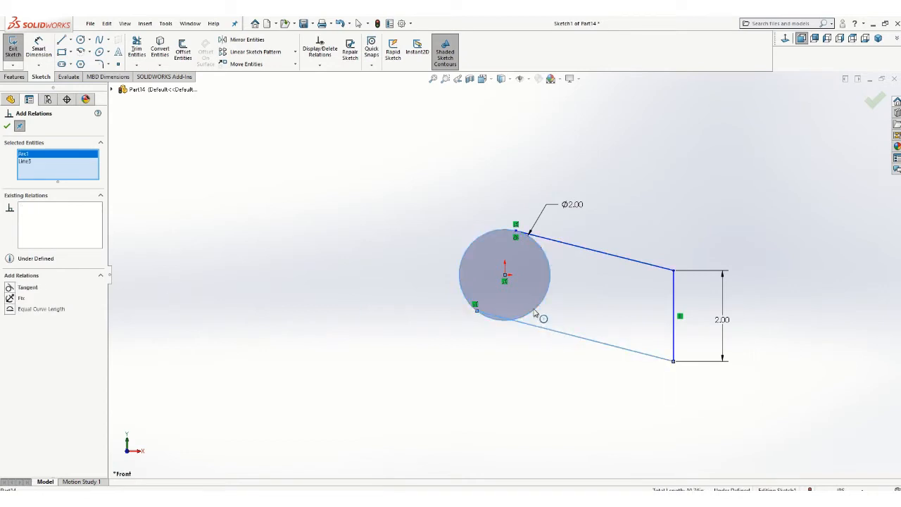
{"action": "left_click", "coordinate": [10, 288]}
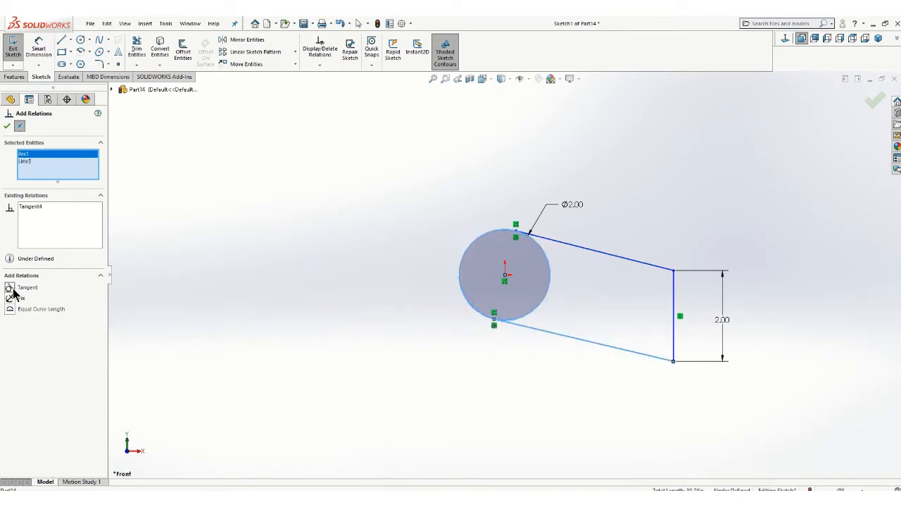
Add a Horizontal relation between the circle's center and the upper end of the vertical line
{"action": "left_click", "coordinate": [7, 126]}
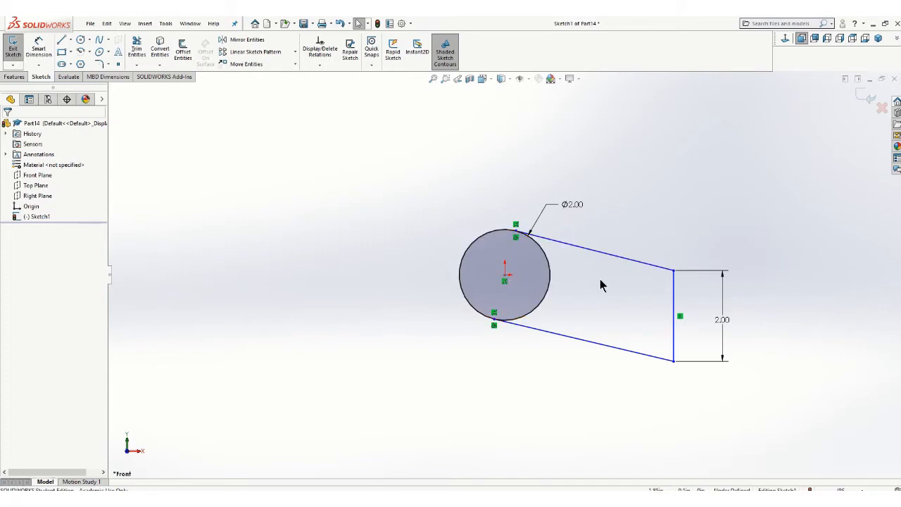
{"action": "left_click", "coordinate": [320, 65]}
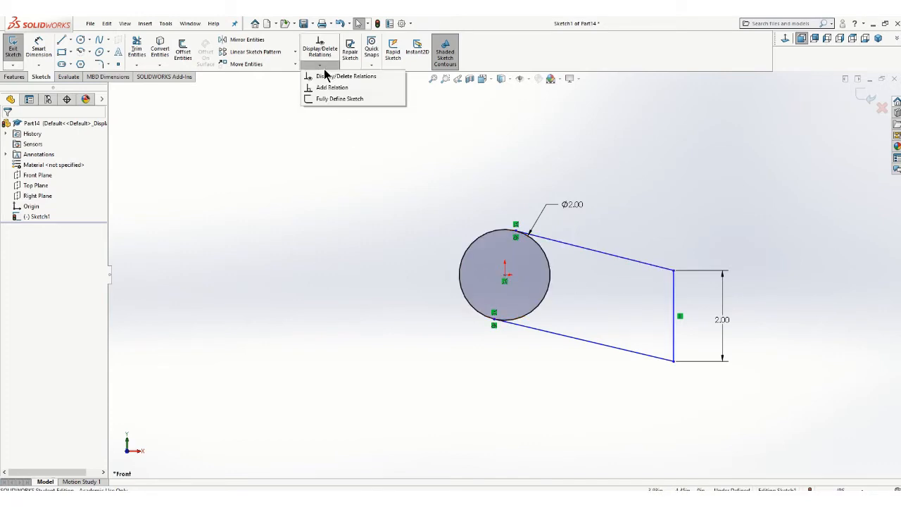
{"action": "left_click", "coordinate": [317, 87]}
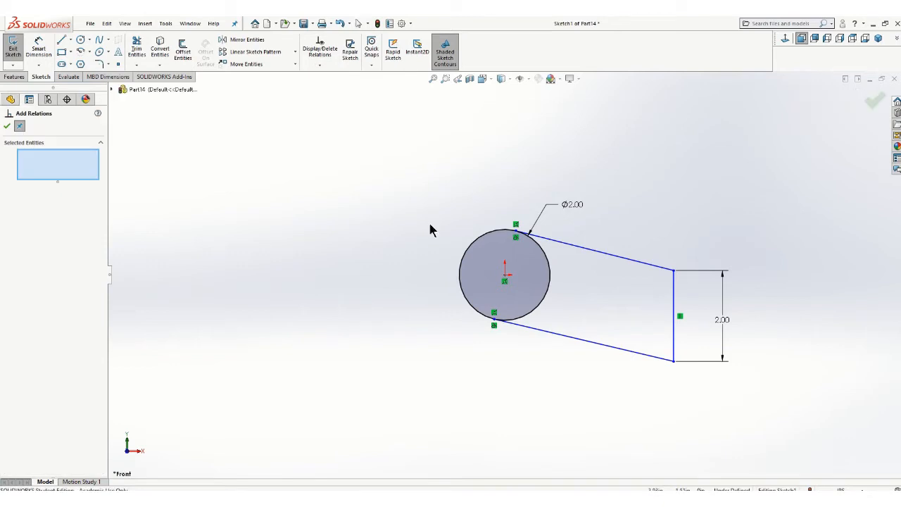
{"action": "left_click", "coordinate": [504, 274]}
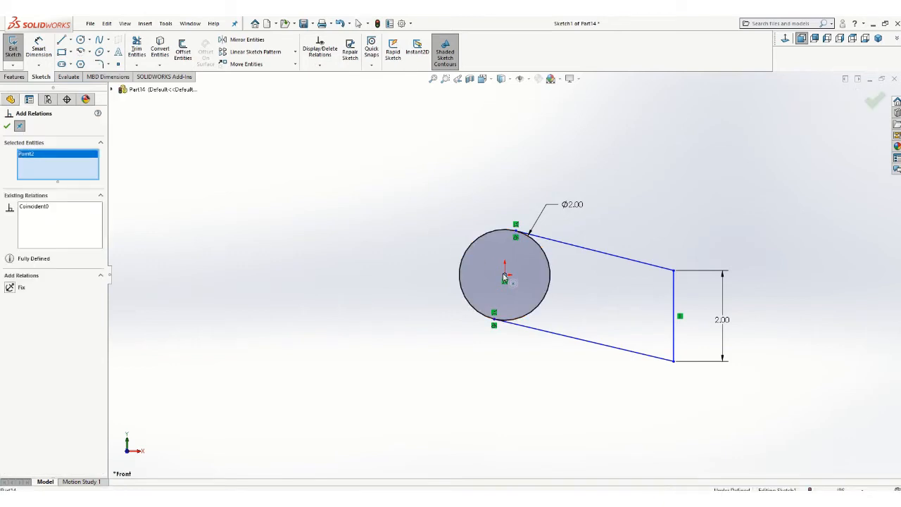
{"action": "left_click", "coordinate": [674, 272]}
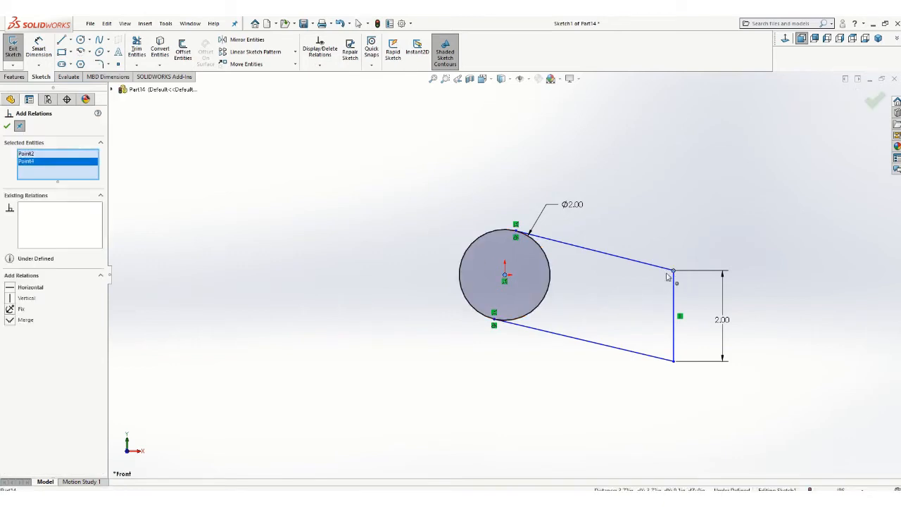
{"action": "left_click", "coordinate": [10, 288]}
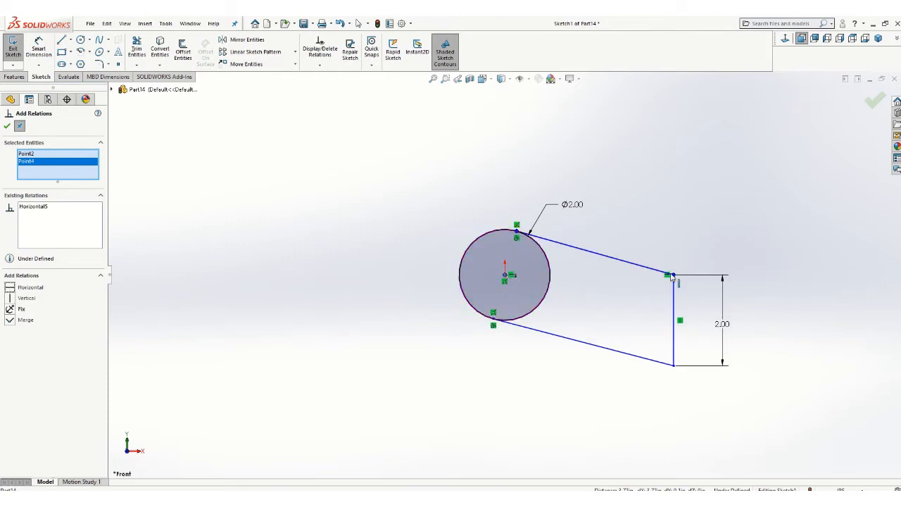
{"action": "left_click", "coordinate": [7, 125]}
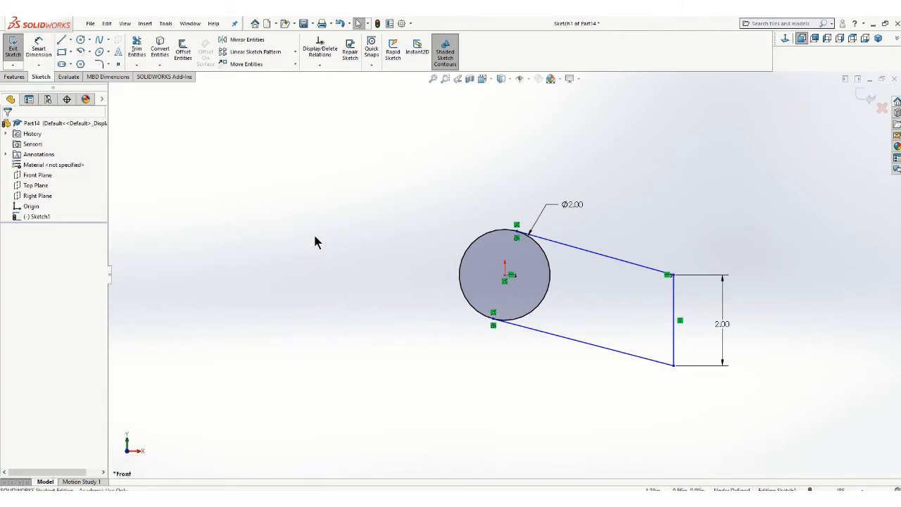
Dimension the horizontal distance from the circle's center to the vertical line's lower end as 3.25 in
{"action": "left_click", "coordinate": [38, 48]}
{"action": "left_click", "coordinate": [506, 278]}
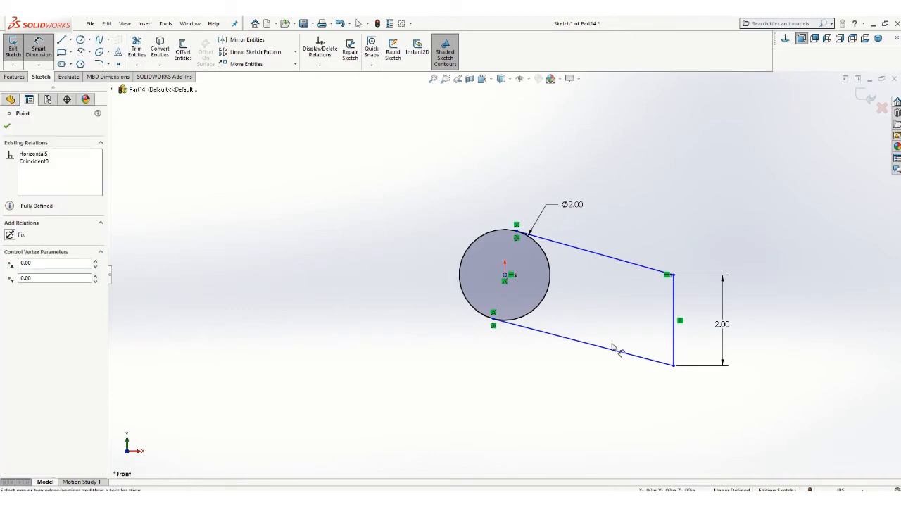
{"action": "left_click", "coordinate": [673, 365]}
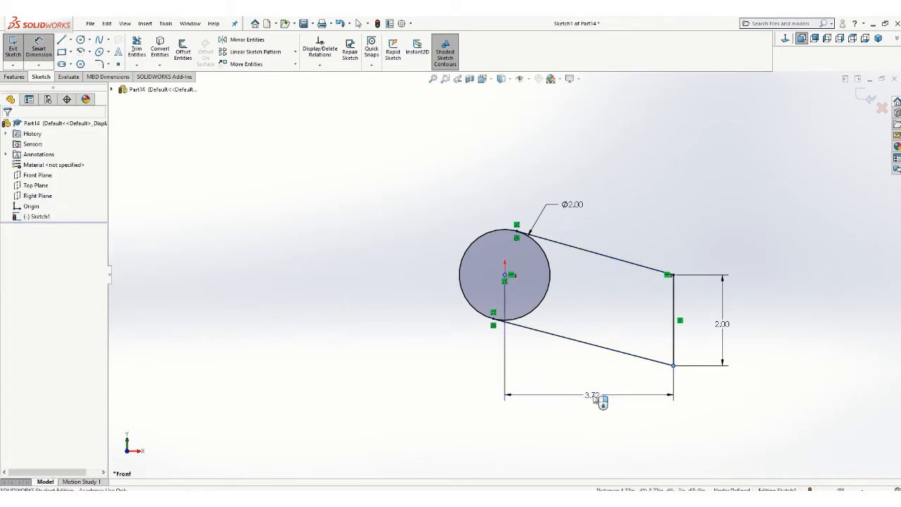
{"action": "left_click", "coordinate": [598, 399]}
{"action": "type", "text": "3.25"}
{"action": "key", "text": "Return"}
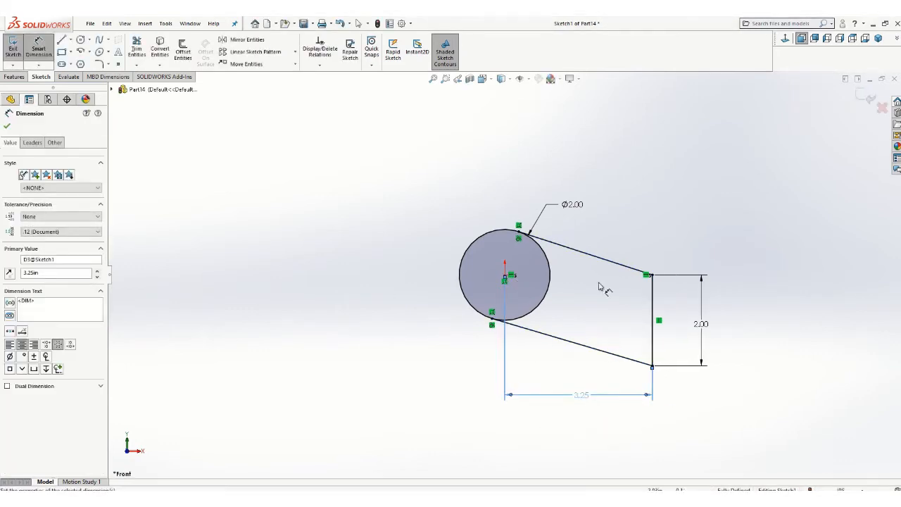
{"action": "left_click", "coordinate": [7, 125]}
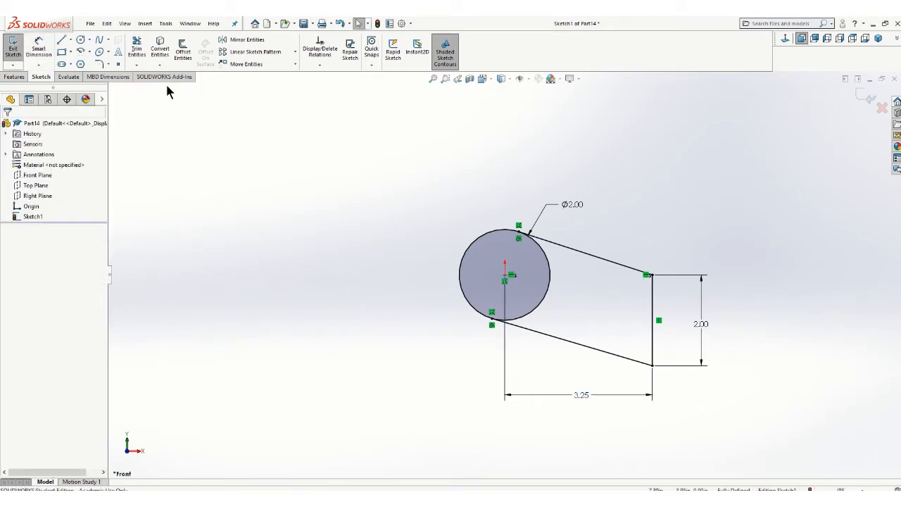
Power trim the part of the circle lying inside the profile between the two tangent lines
{"action": "left_click", "coordinate": [136, 48]}
{"action": "left_click_drag", "start_coordinate": [526, 275], "coordinate": [574, 302]}
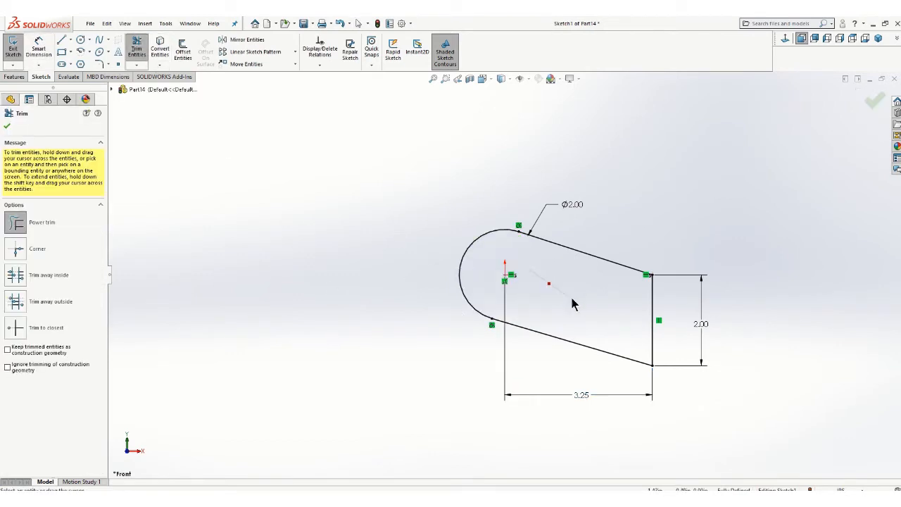
{"action": "left_click", "coordinate": [7, 127]}
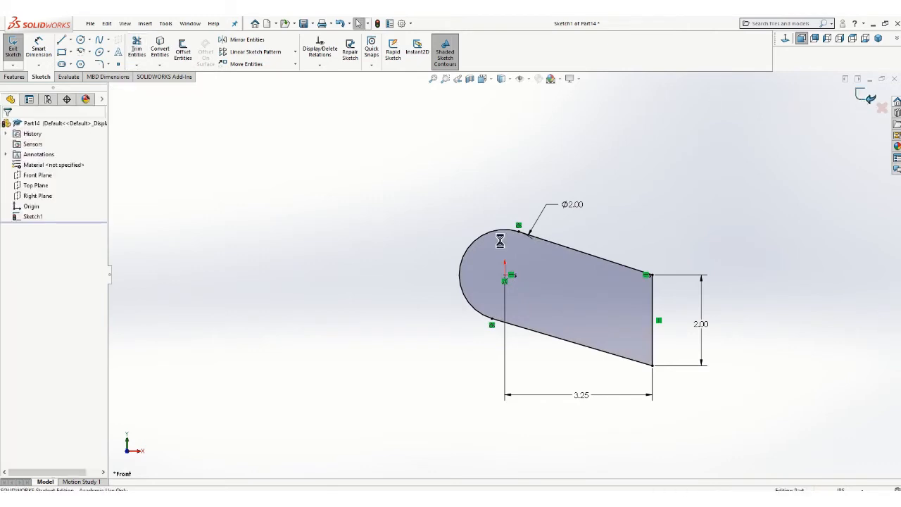
Extrude the closed profile as a Mid Plane boss with a total depth of 1 in
{"action": "left_click", "coordinate": [13, 76]}
{"action": "left_click", "coordinate": [16, 49]}
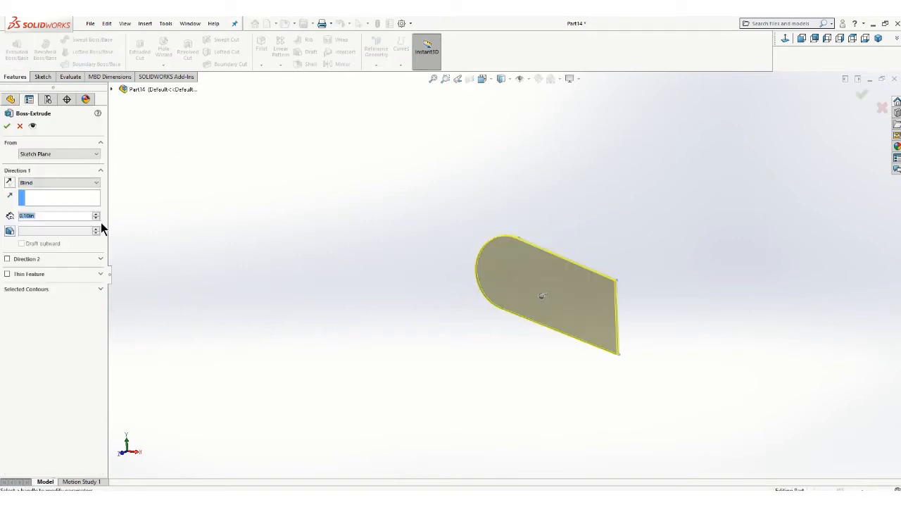
{"action": "left_click", "coordinate": [94, 183]}
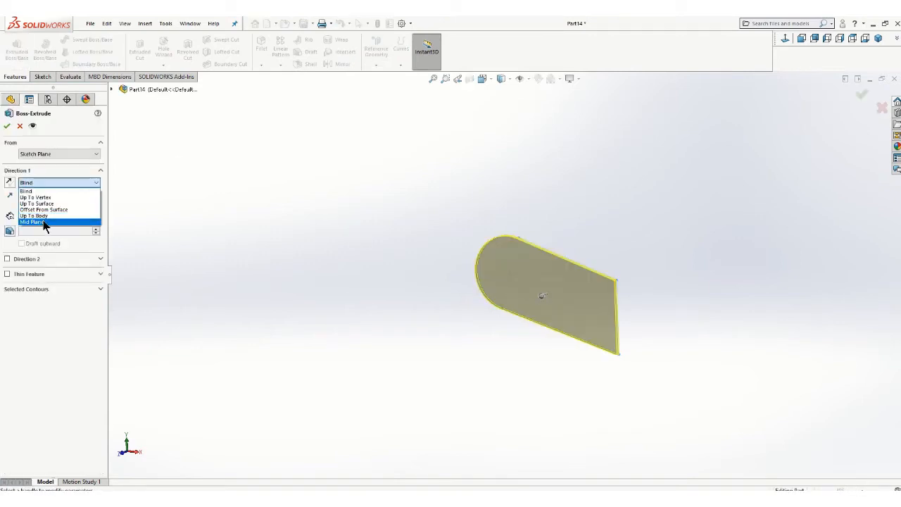
{"action": "left_click", "coordinate": [44, 223]}
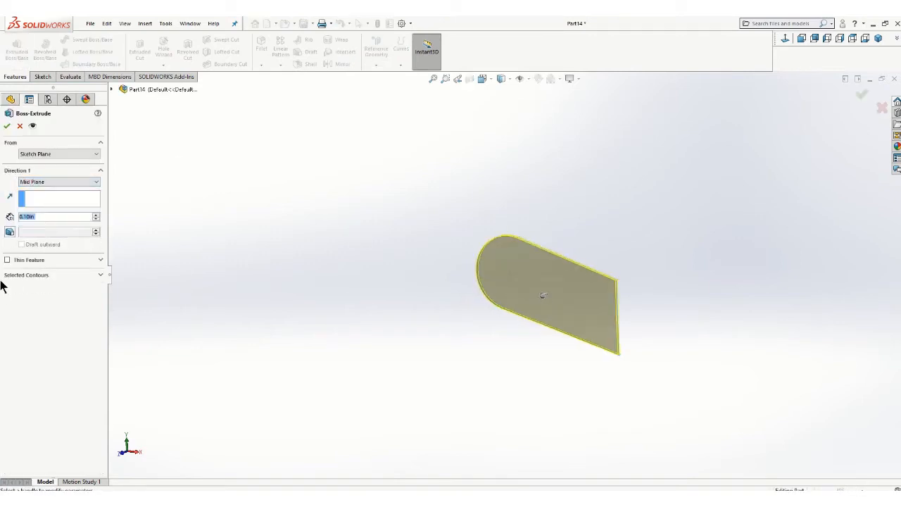
{"action": "type", "text": "1."}
{"action": "key", "text": "Return"}
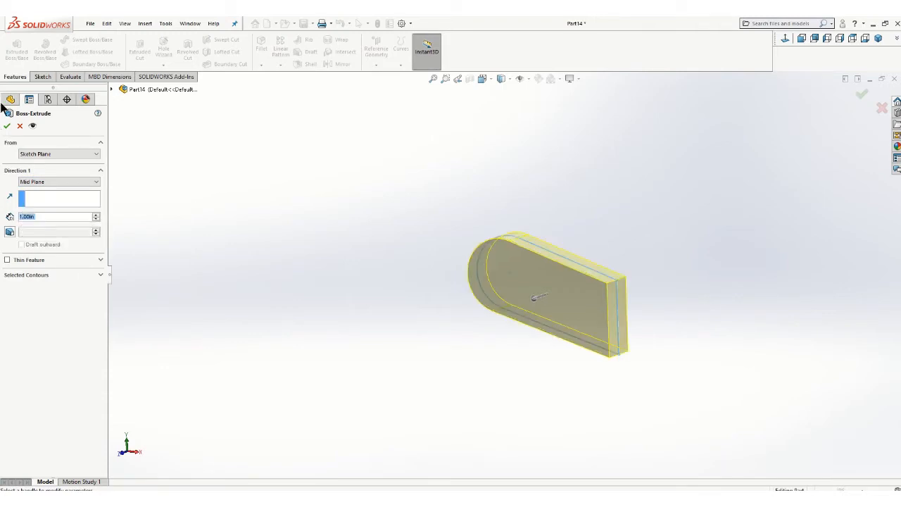
{"action": "left_click", "coordinate": [7, 126]}
Sketch a corner rectangle about 1.76 in wide and 2 in high on the flat end face, overhanging both its sides
{"action": "middle_click_drag", "start_coordinate": [371, 284], "coordinate": [357, 220]}
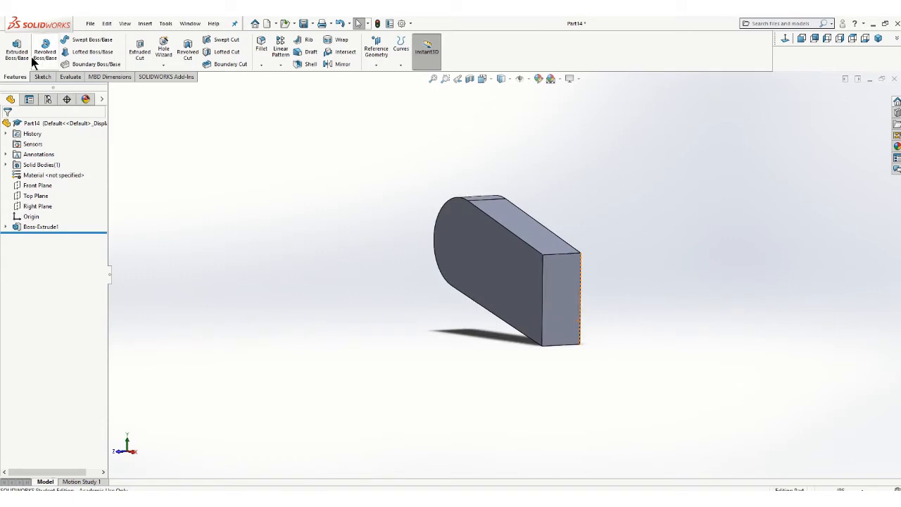
{"action": "left_click", "coordinate": [42, 76]}
{"action": "left_click", "coordinate": [13, 47]}
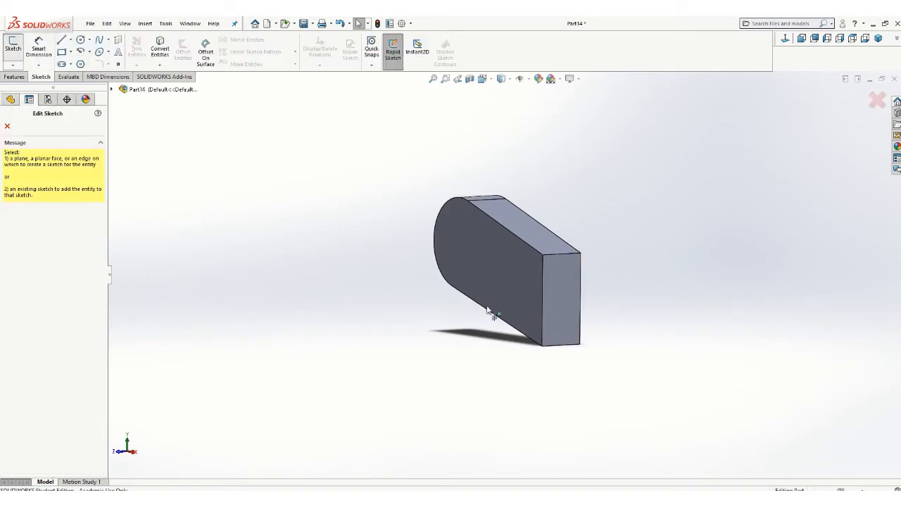
{"action": "left_click", "coordinate": [554, 305]}
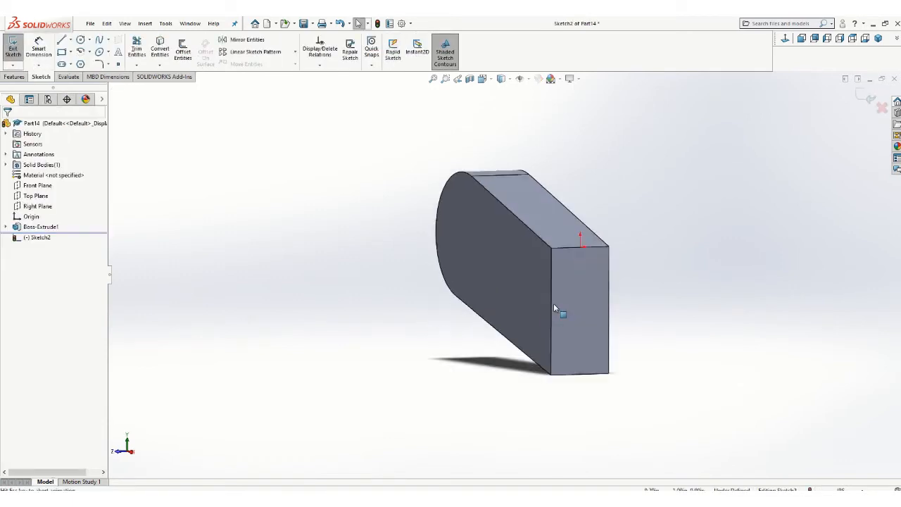
{"action": "left_click", "coordinate": [62, 53]}
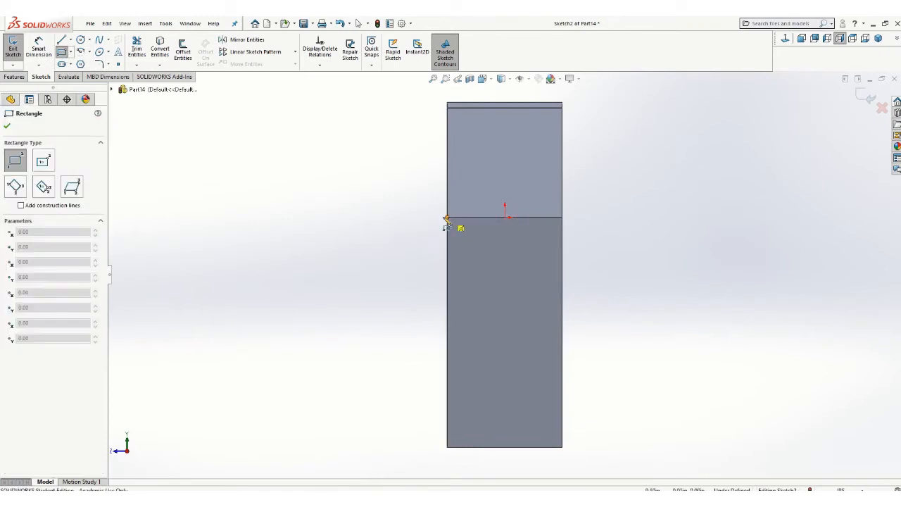
{"action": "left_click", "coordinate": [401, 217]}
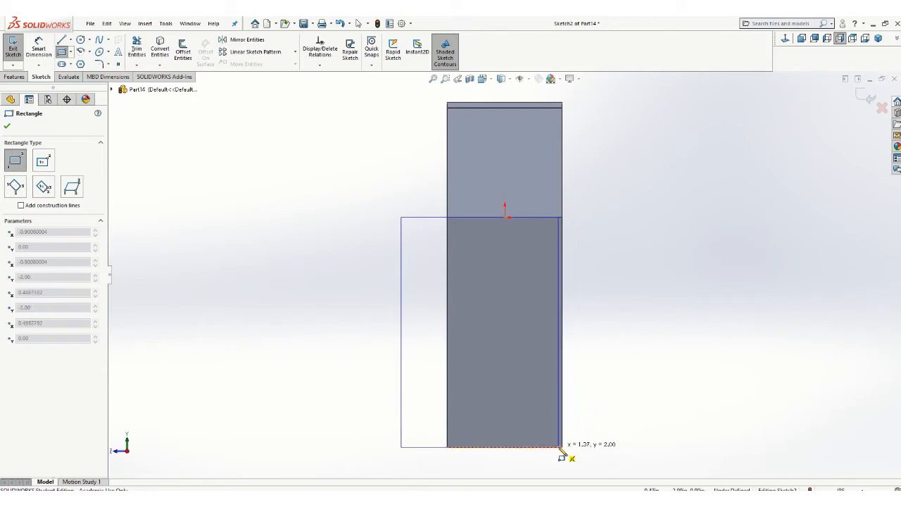
{"action": "left_click", "coordinate": [603, 446]}
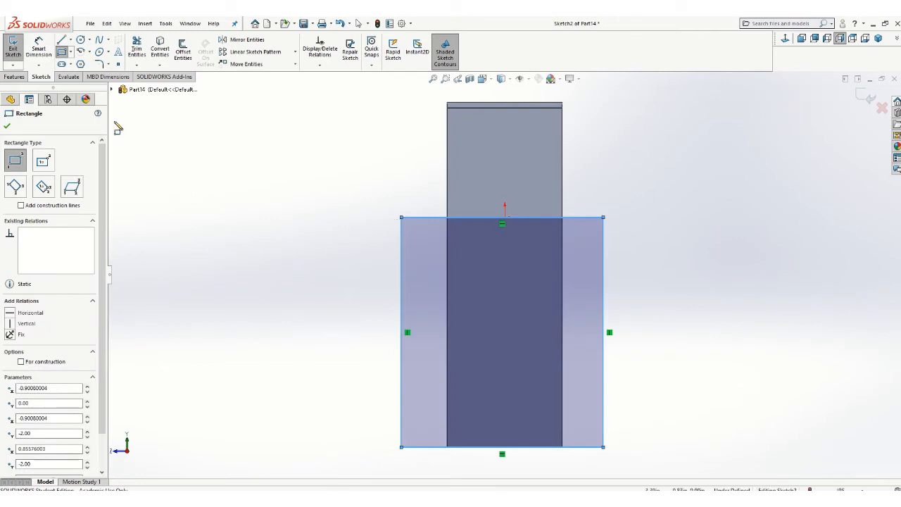
Dimension the rectangle's width as 2 in and its height as 2 in
{"action": "left_click", "coordinate": [39, 48]}
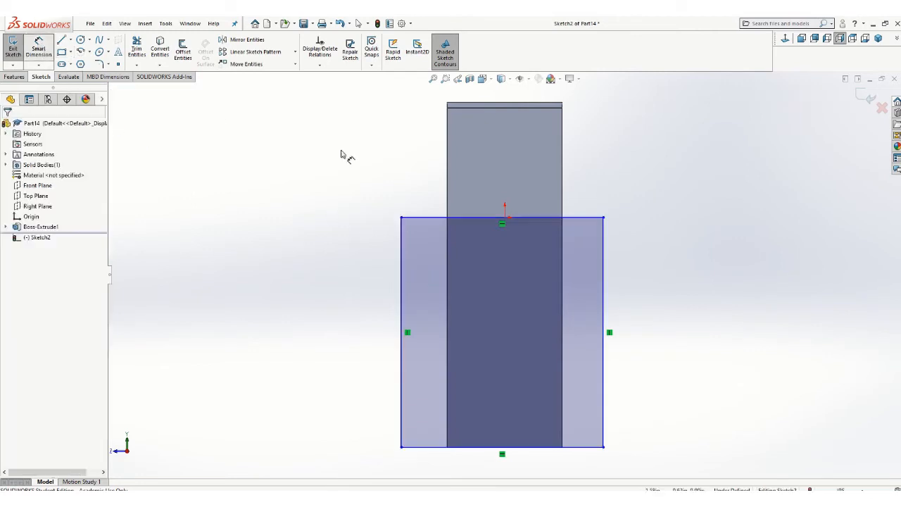
{"action": "left_click", "coordinate": [435, 219]}
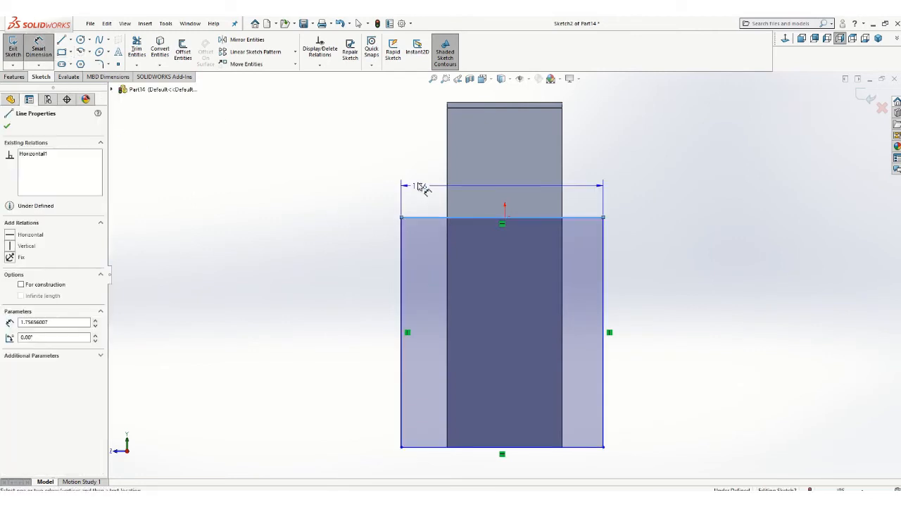
{"action": "left_click", "coordinate": [371, 165]}
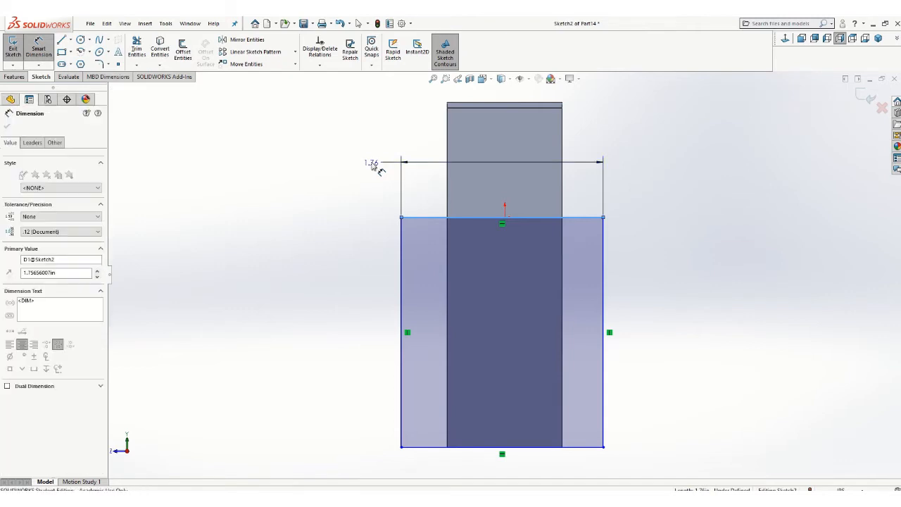
{"action": "type", "text": "2.00in"}
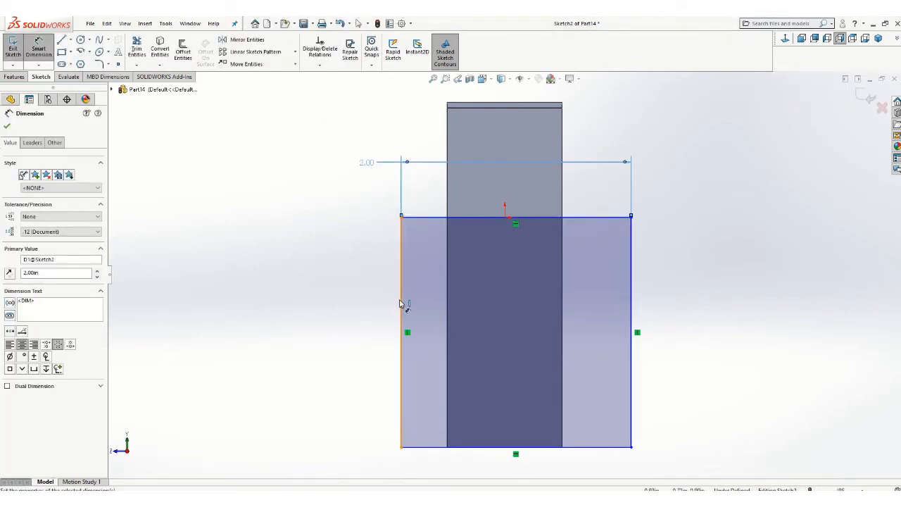
{"action": "left_click", "coordinate": [401, 301]}
{"action": "left_click", "coordinate": [332, 321]}
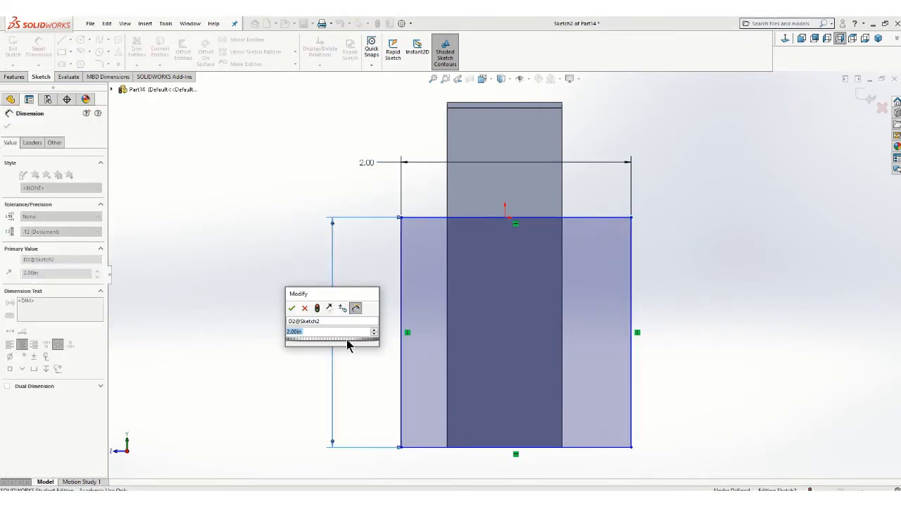
{"action": "left_click", "coordinate": [293, 308]}
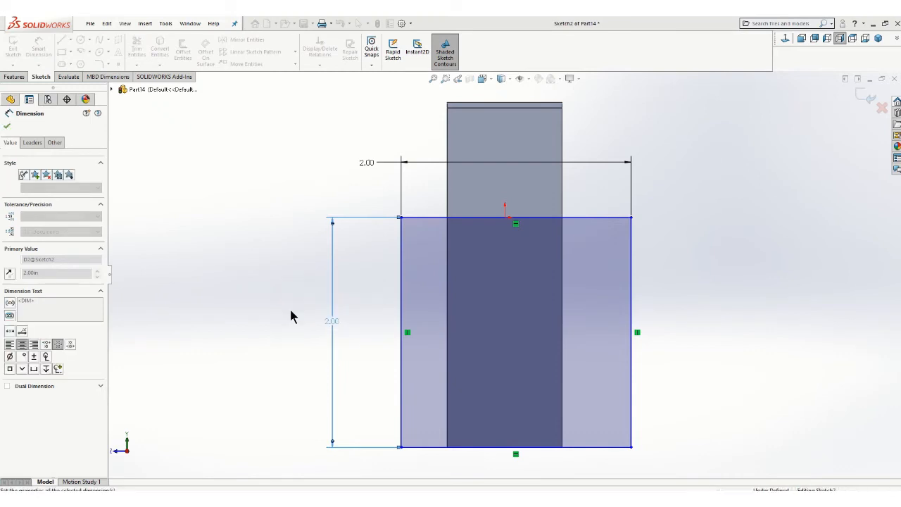
{"action": "left_click", "coordinate": [7, 127]}
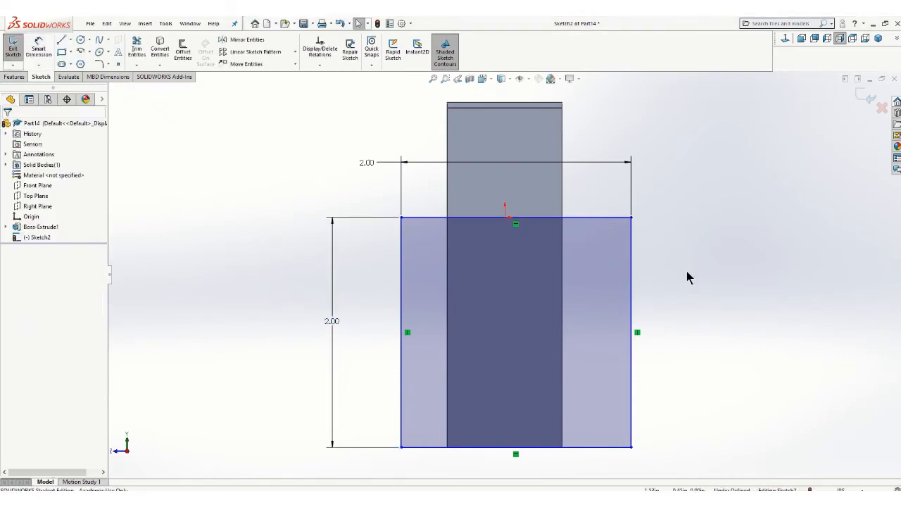
Dimension the distance between the rectangle's right side and the extruded body's right edge as 0.5 in
{"action": "left_click", "coordinate": [39, 50]}
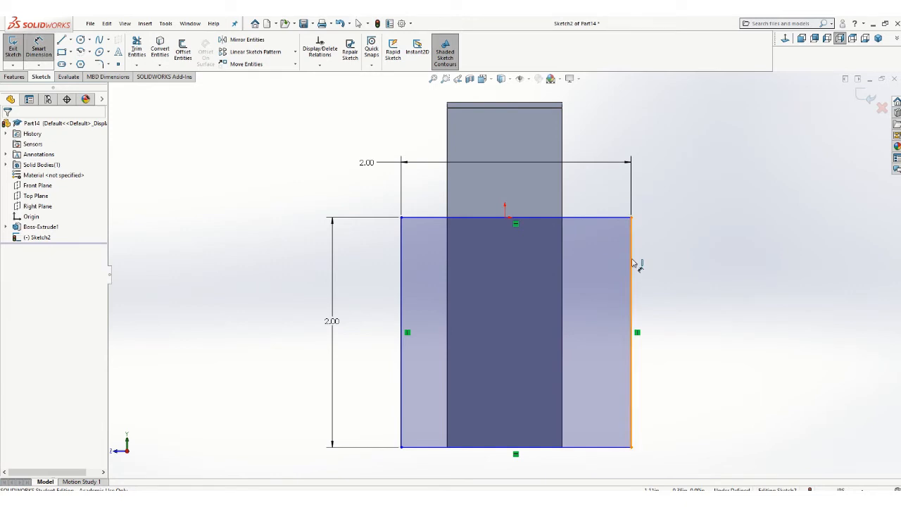
{"action": "left_click", "coordinate": [632, 262]}
{"action": "left_click", "coordinate": [564, 200]}
{"action": "left_click", "coordinate": [597, 190]}
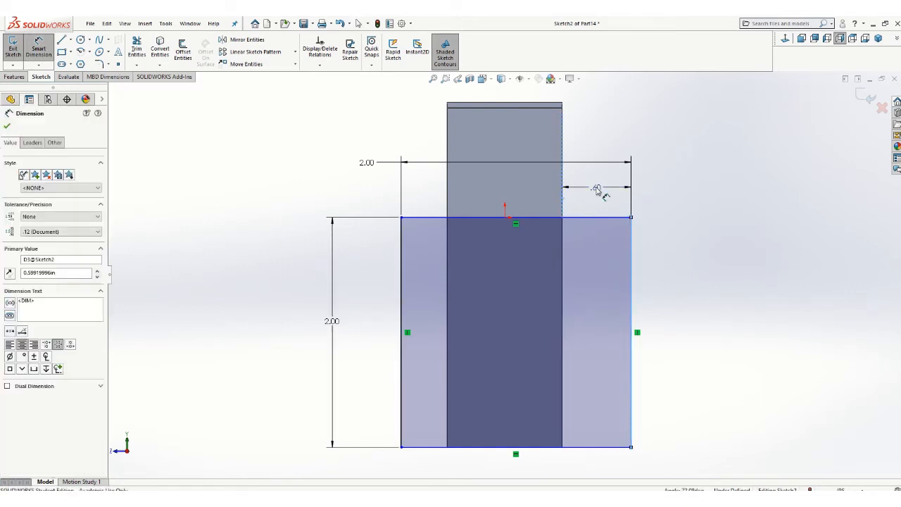
{"action": "type", "text": ".5"}
{"action": "key", "text": "Return"}
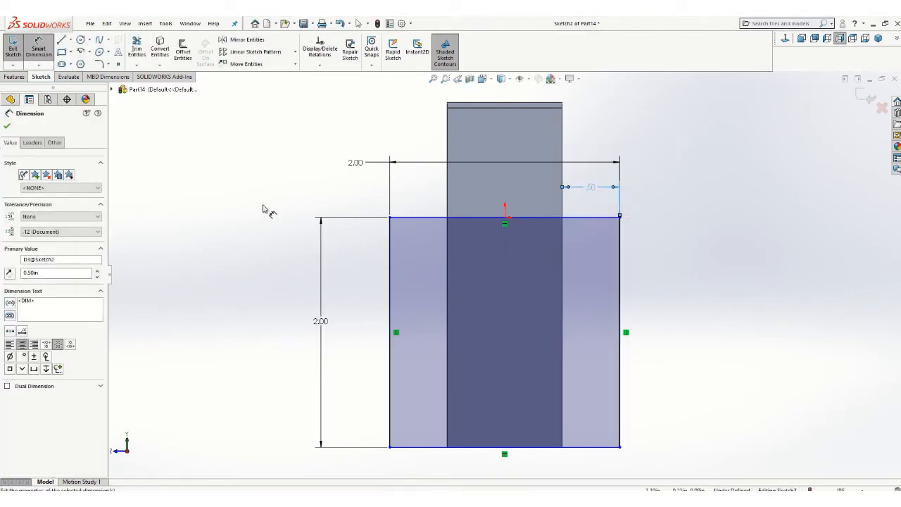
{"action": "left_click", "coordinate": [6, 124]}
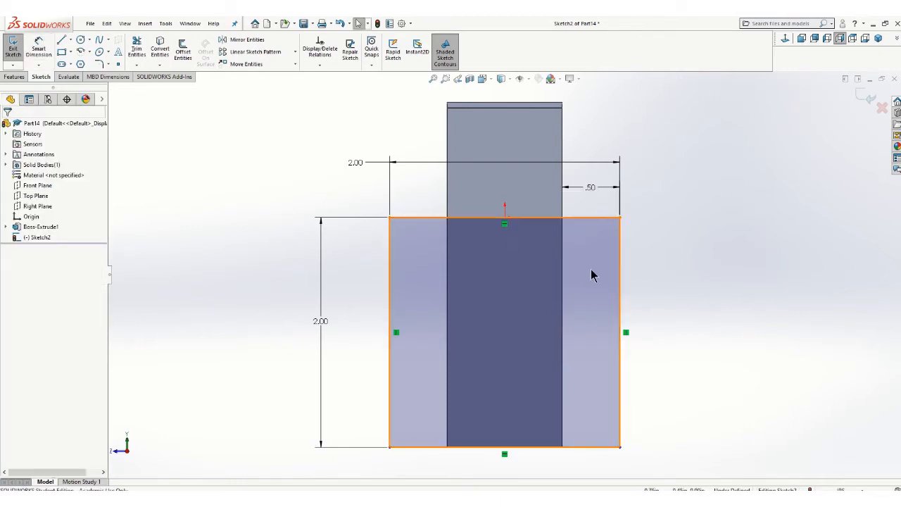
Dimension the vertical distance between the rectangle's lower side and the origin as 2 in and finish the sketch
{"action": "left_click", "coordinate": [39, 48]}
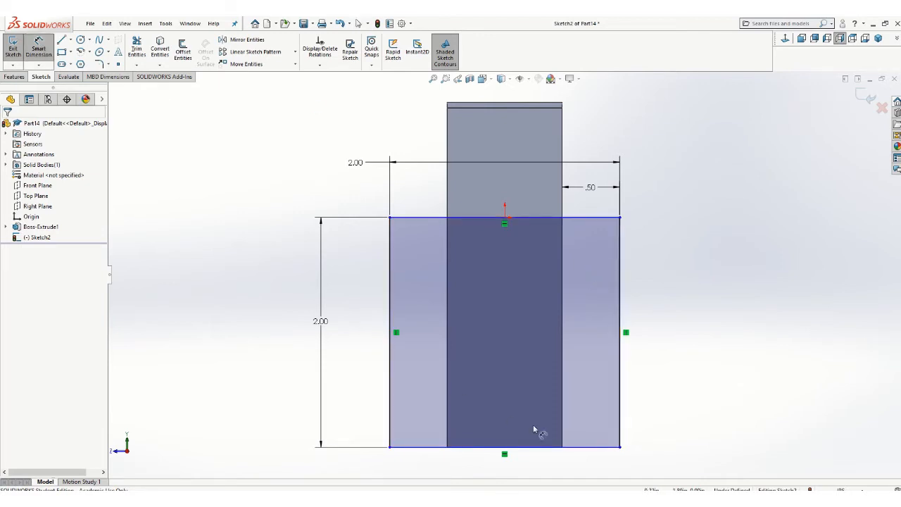
{"action": "left_click", "coordinate": [560, 447]}
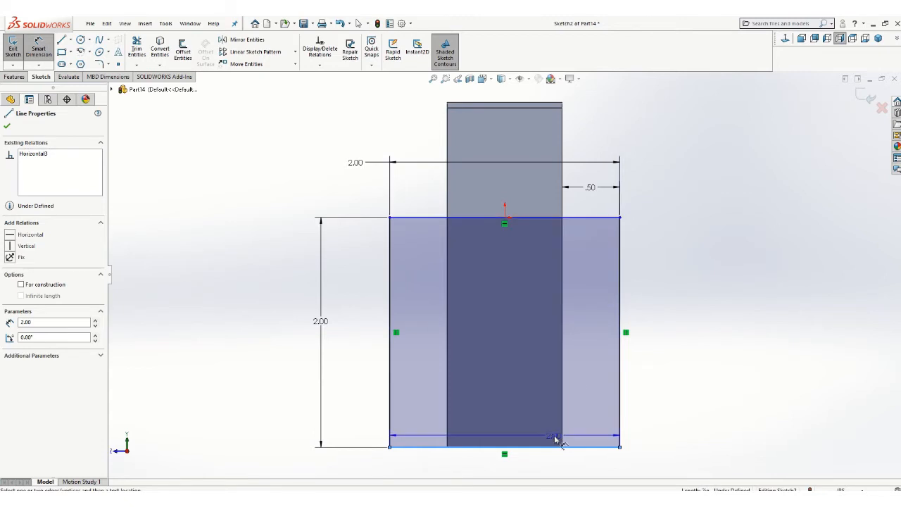
{"action": "scroll", "coordinate": [567, 437], "scroll_direction": "down", "scroll_amount": 5}
{"action": "scroll", "coordinate": [501, 373], "scroll_direction": "up", "scroll_amount": 5}
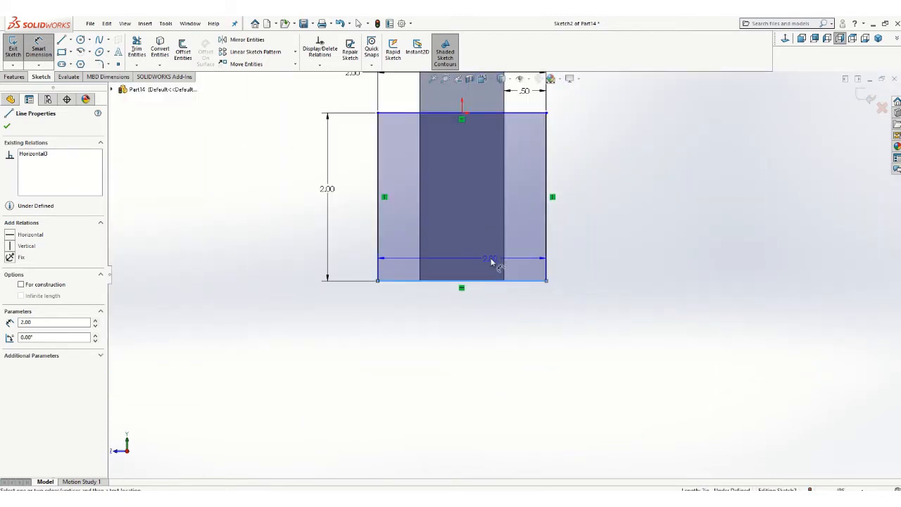
{"action": "left_click", "coordinate": [466, 113]}
{"action": "left_click", "coordinate": [617, 200]}
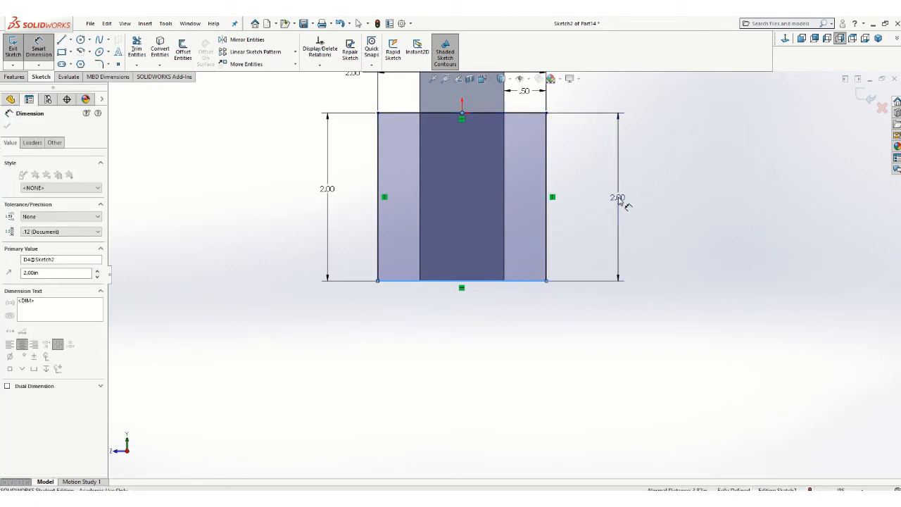
{"action": "key", "text": "Return"}
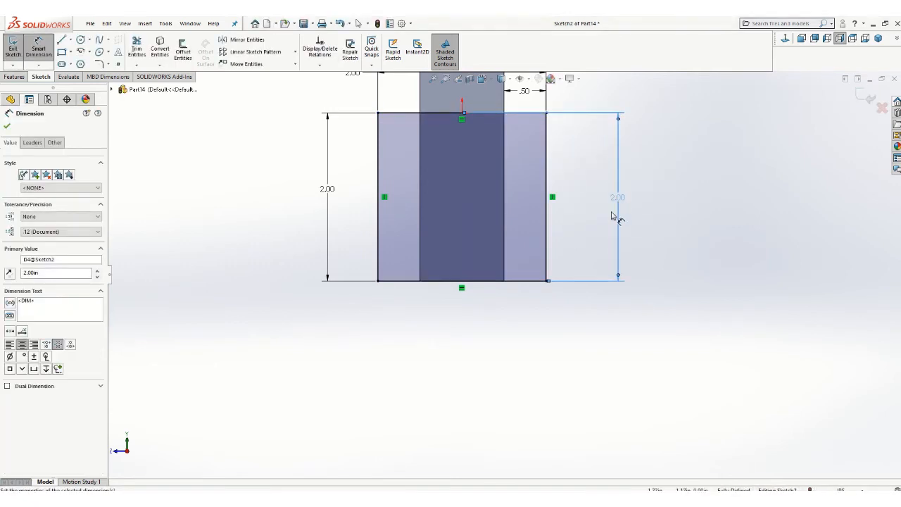
{"action": "scroll", "coordinate": [504, 276], "scroll_direction": "up", "scroll_amount": 3}
{"action": "left_click", "coordinate": [6, 128]}
{"action": "scroll", "coordinate": [622, 200], "scroll_direction": "down", "scroll_amount": 3}
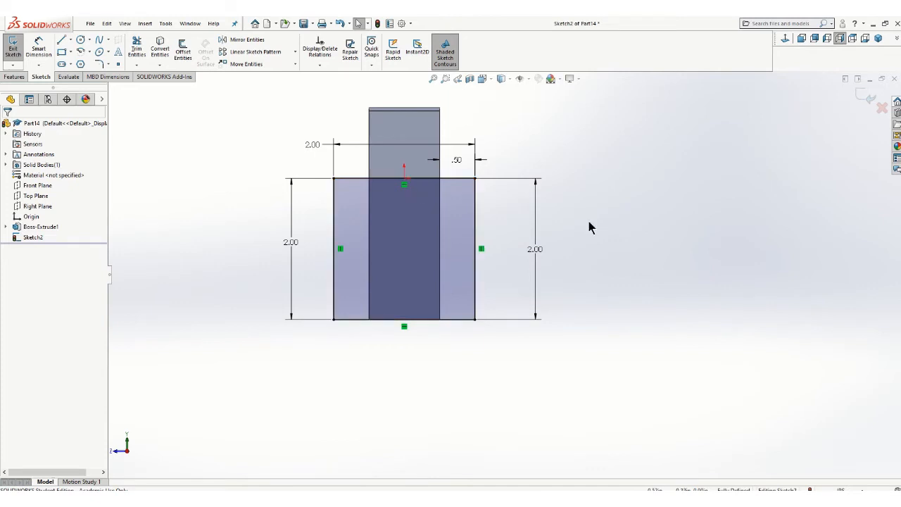
{"action": "left_click", "coordinate": [862, 96]}
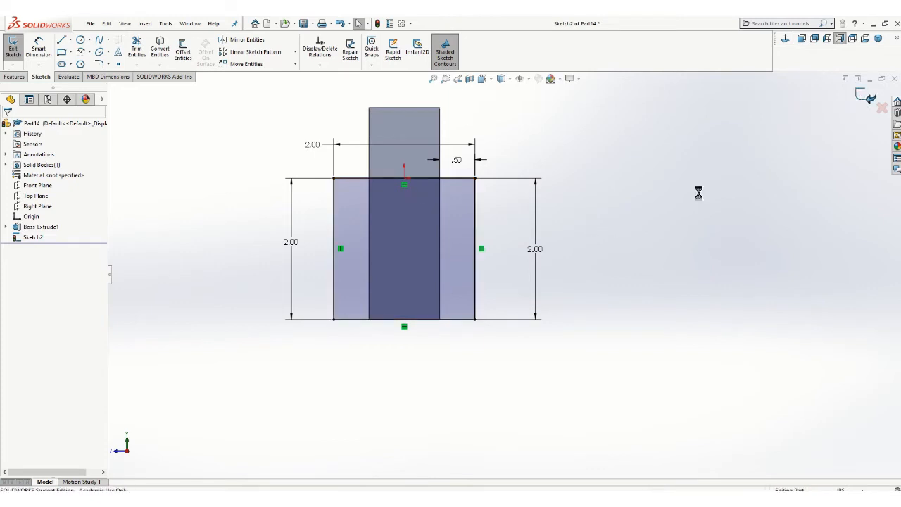
Extrude the rectangle sketch as a Blind boss 0.5 in deep, outward from the flat end face
{"action": "scroll", "coordinate": [609, 231], "scroll_direction": "up", "scroll_amount": 2}
{"action": "middle_click_drag", "start_coordinate": [597, 241], "coordinate": [544, 253]}
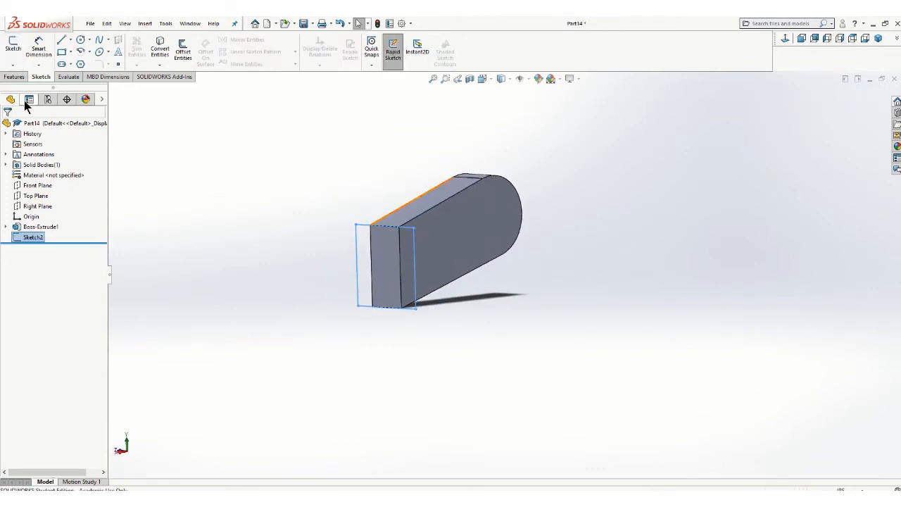
{"action": "left_click", "coordinate": [12, 77]}
{"action": "left_click", "coordinate": [9, 59]}
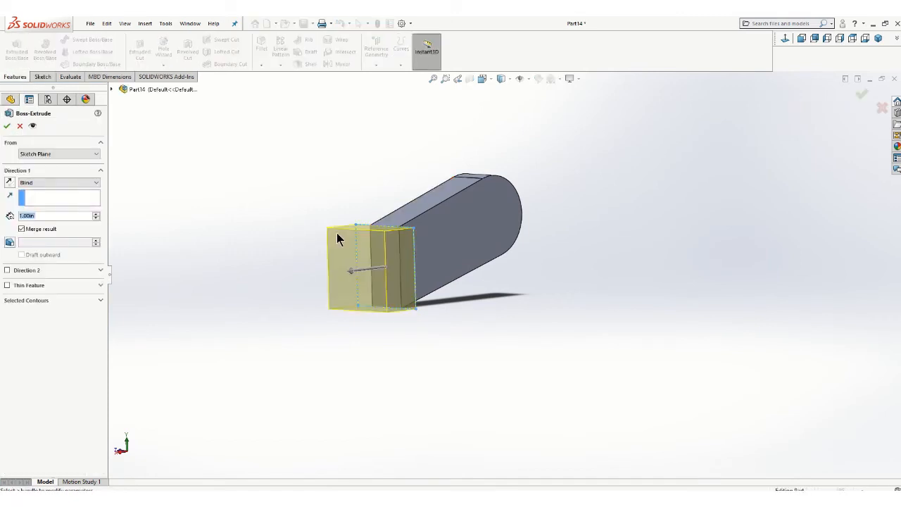
{"action": "type", "text": "0.5"}
{"action": "key", "text": "Return"}
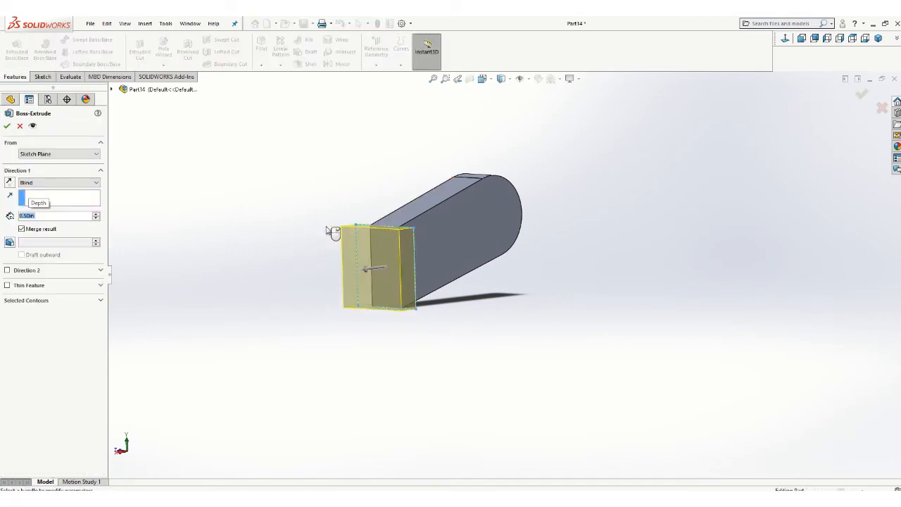
{"action": "left_click", "coordinate": [7, 126]}
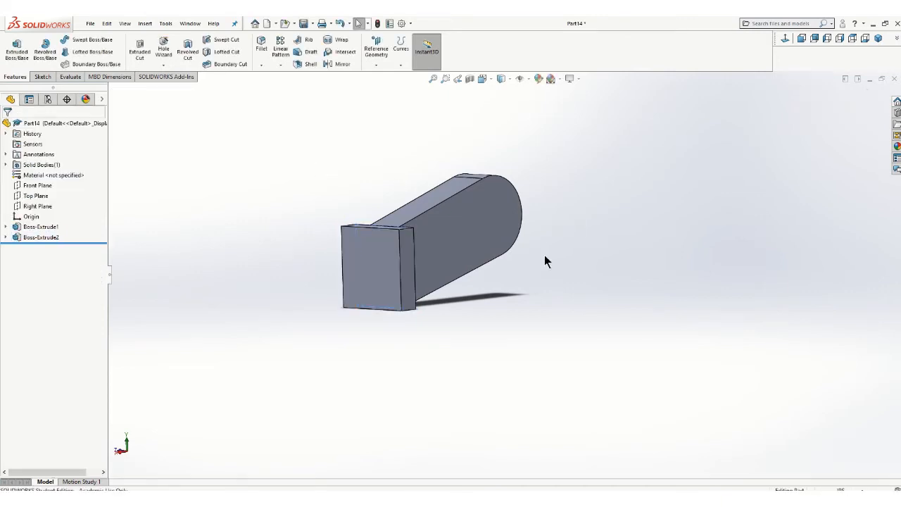
Sketch a circle about 0.85 in in diameter on the tapered body's flat side face, centered on the origin
{"action": "middle_click_drag", "start_coordinate": [544, 255], "coordinate": [672, 284]}
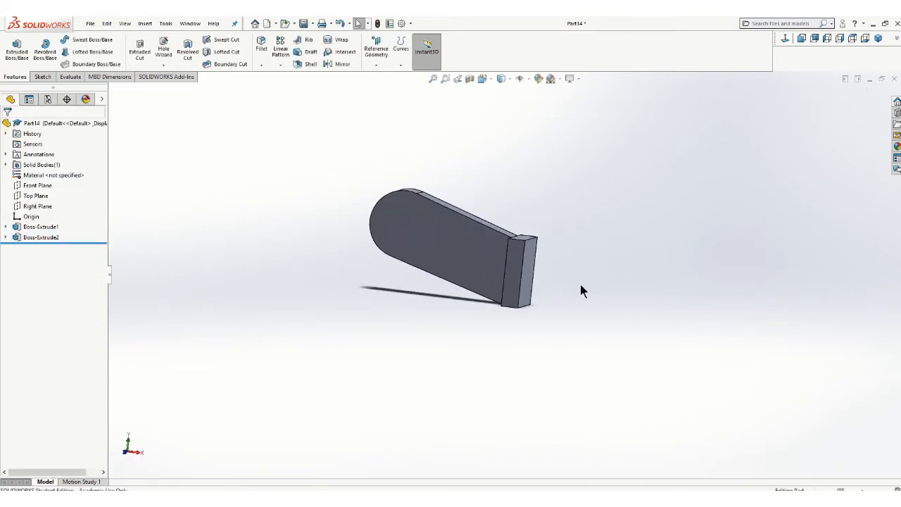
{"action": "left_click", "coordinate": [41, 76]}
{"action": "left_click", "coordinate": [12, 46]}
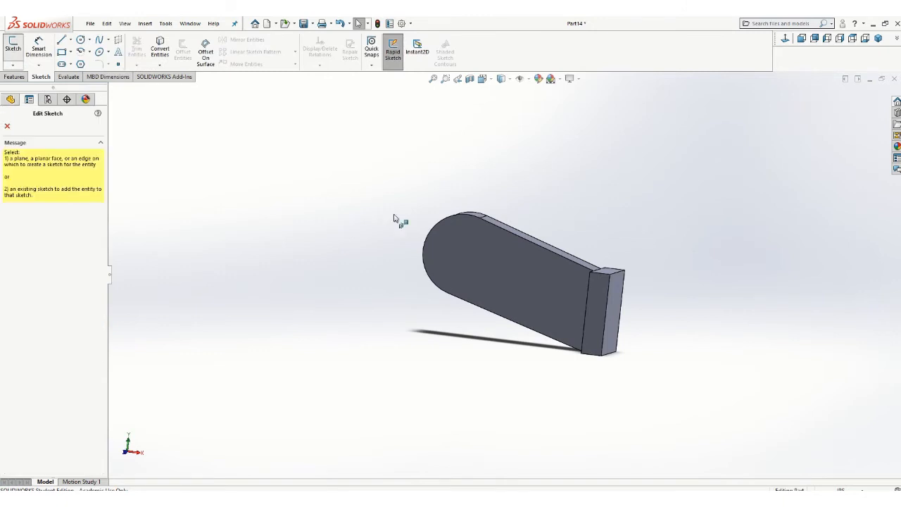
{"action": "left_click", "coordinate": [451, 246]}
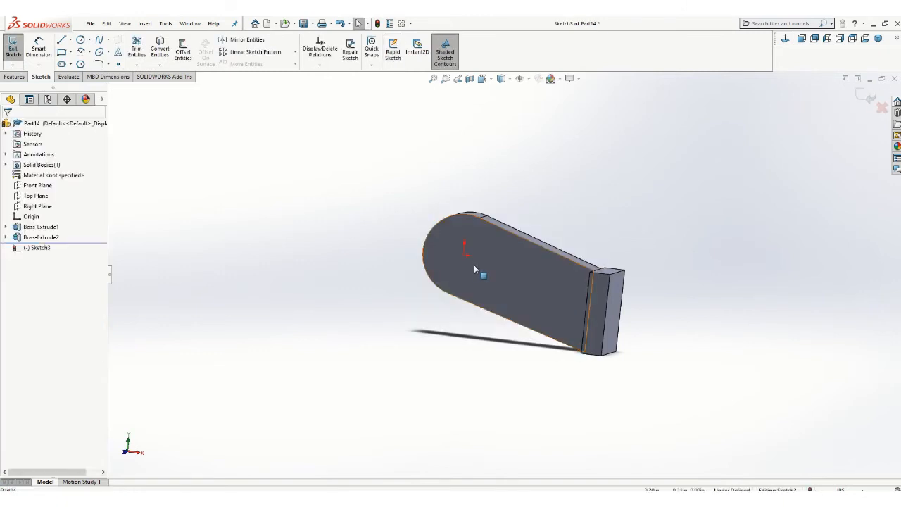
{"action": "left_click", "coordinate": [79, 40]}
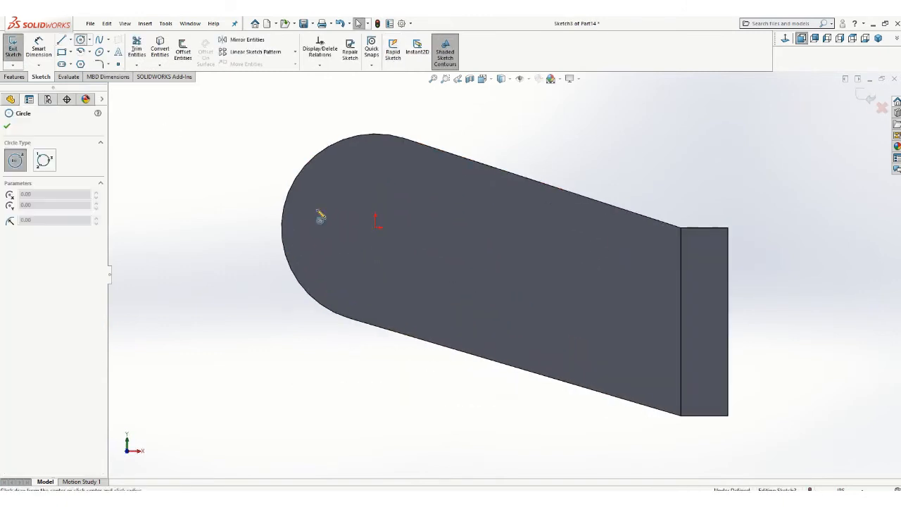
{"action": "left_click", "coordinate": [375, 228]}
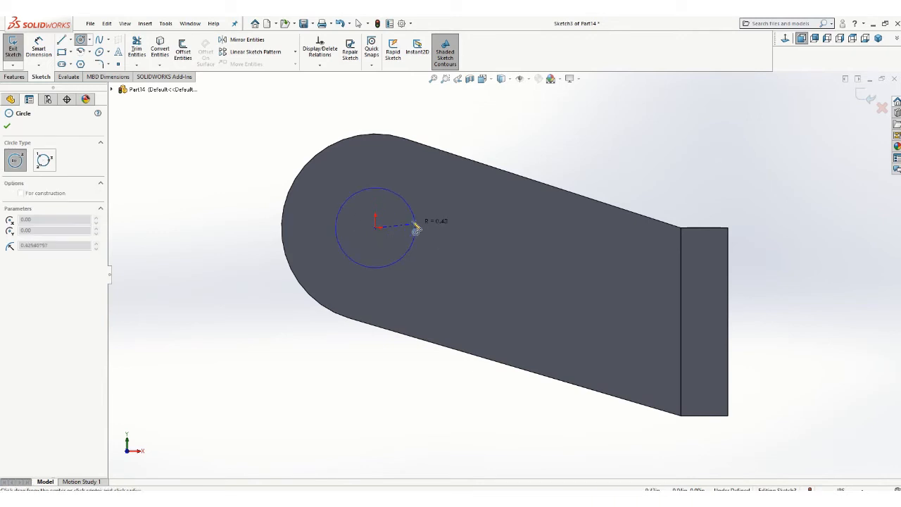
{"action": "left_click", "coordinate": [415, 228]}
Dimension the circle's diameter as 1 in and finish the sketch
{"action": "left_click", "coordinate": [40, 53]}
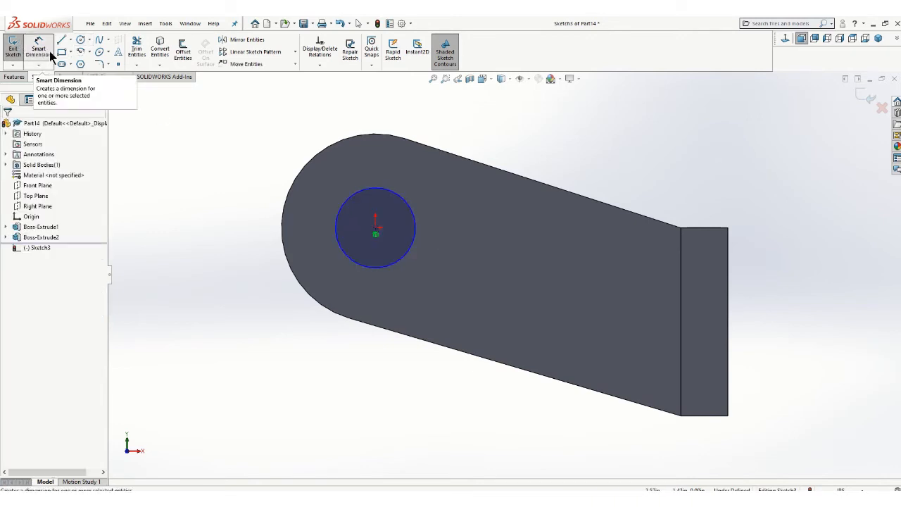
{"action": "left_click", "coordinate": [405, 205]}
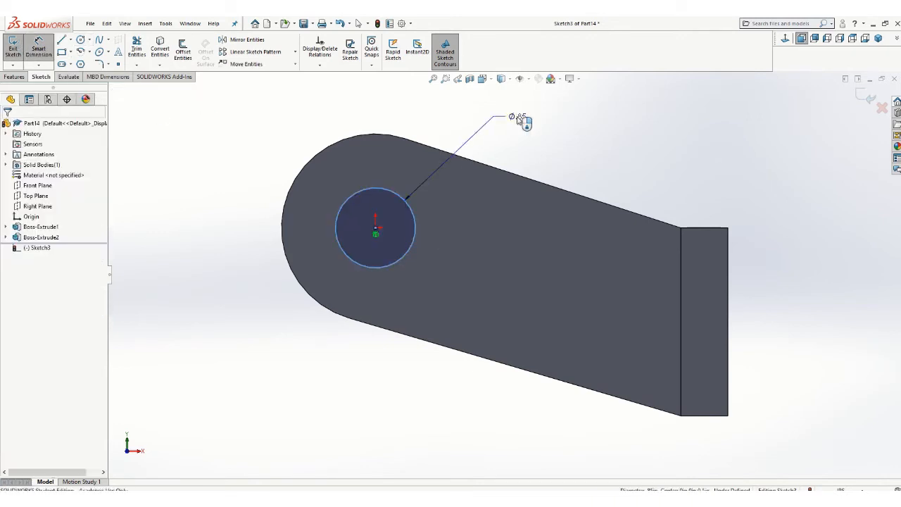
{"action": "left_click", "coordinate": [518, 117]}
{"action": "type", "text": "1"}
{"action": "key", "text": "Return"}
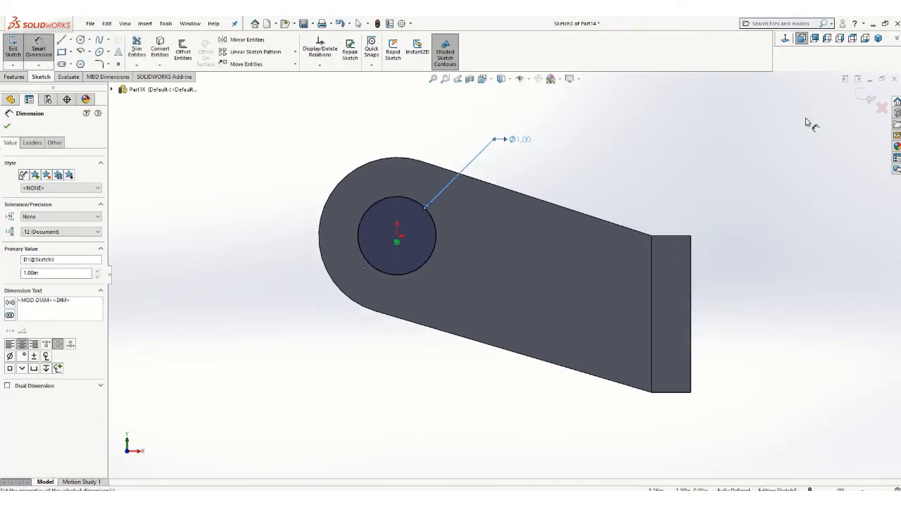
{"action": "left_click", "coordinate": [866, 97]}
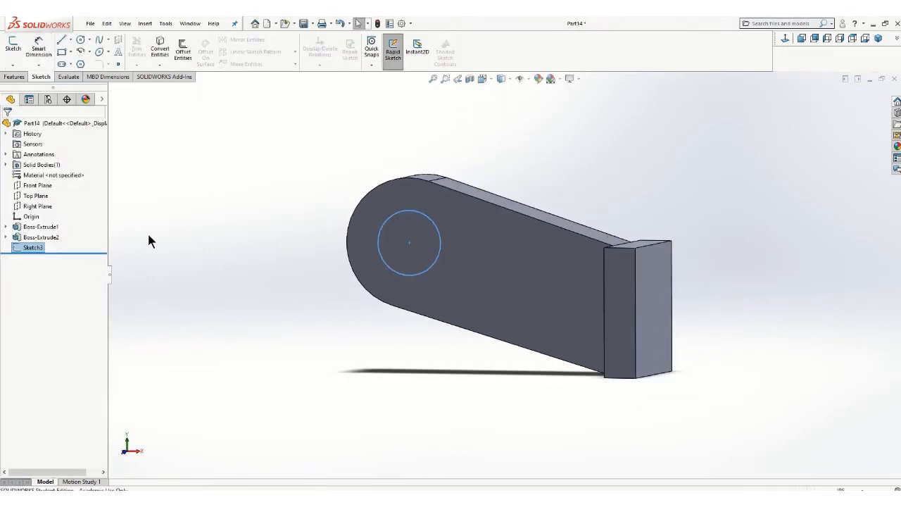
Cut-extrude the 1 in circle Through All to make a hole in the rounded end
{"action": "left_click", "coordinate": [20, 76]}
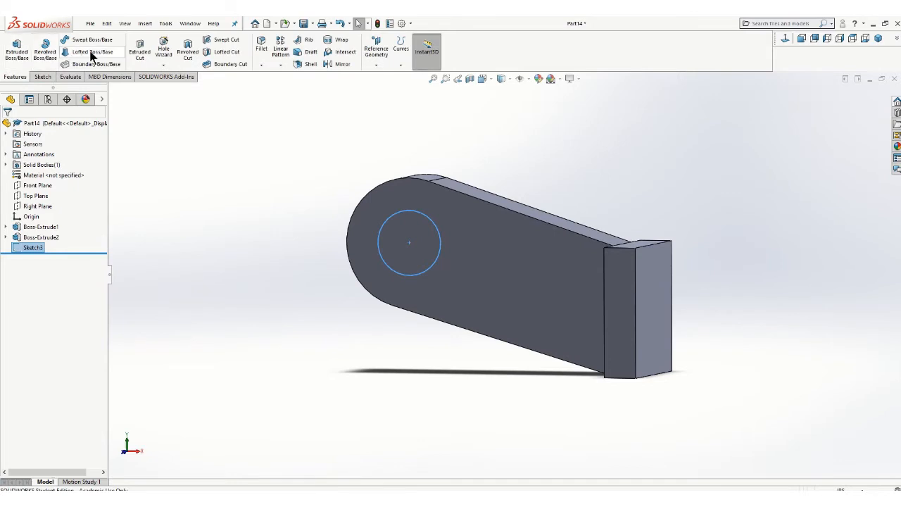
{"action": "left_click", "coordinate": [138, 50]}
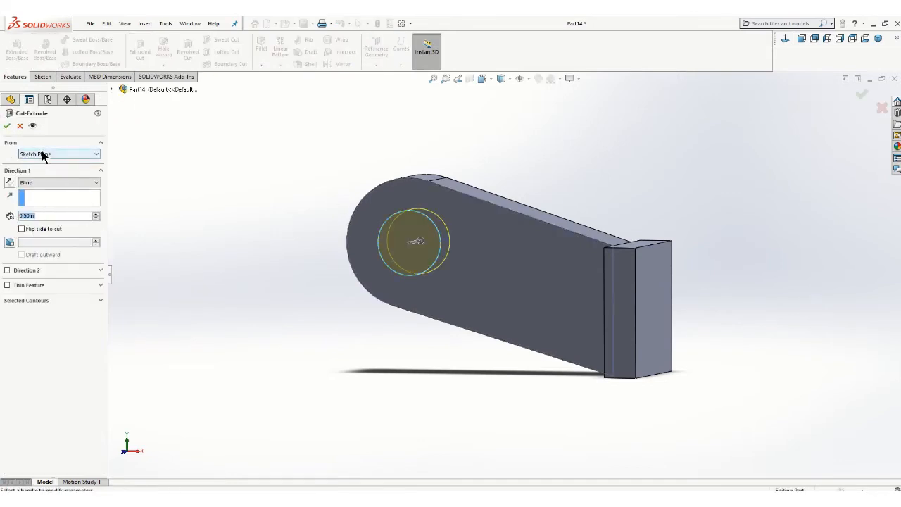
{"action": "left_click", "coordinate": [79, 183]}
{"action": "left_click", "coordinate": [71, 193]}
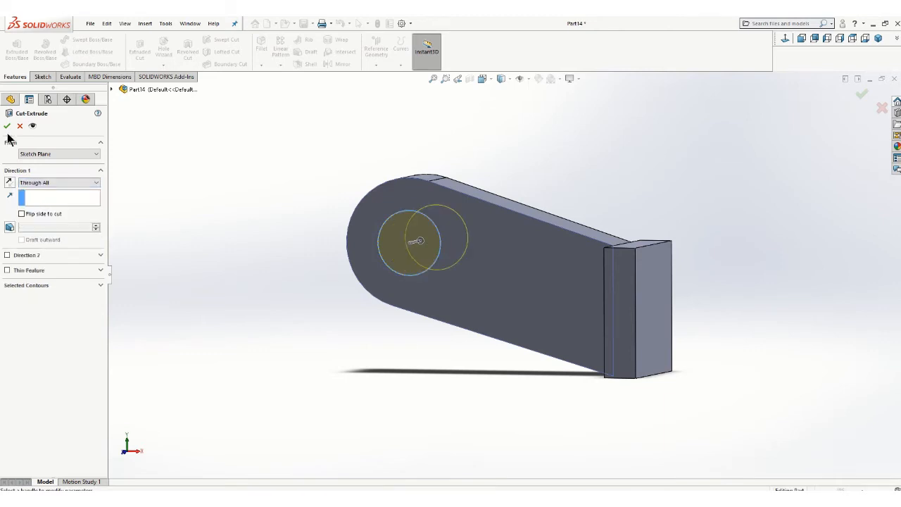
{"action": "key", "text": "Return"}
Fillet the two inside edges where the body's side faces meet the end block with a 0.2 in radius
{"action": "middle_click_drag", "start_coordinate": [314, 260], "coordinate": [533, 325]}
{"action": "scroll", "coordinate": [567, 316], "scroll_direction": "down", "scroll_amount": 5}
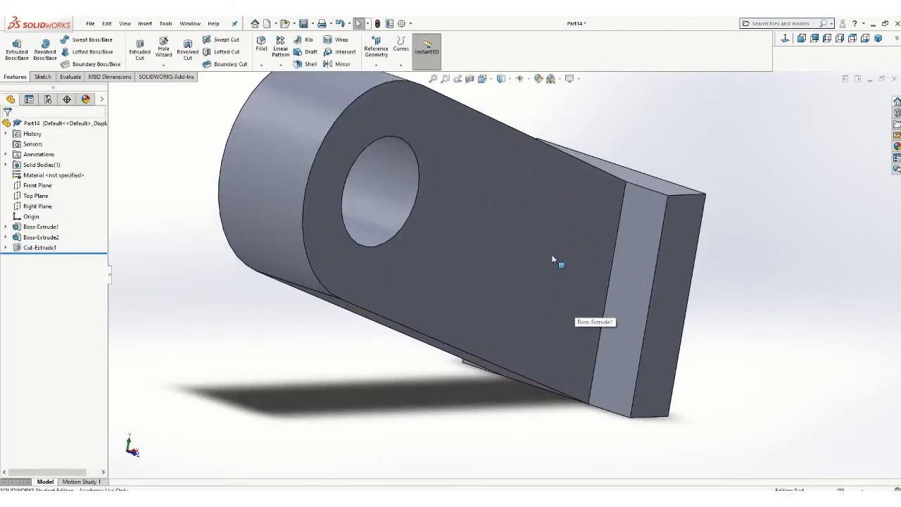
{"action": "scroll", "coordinate": [512, 278], "scroll_direction": "up", "scroll_amount": 1}
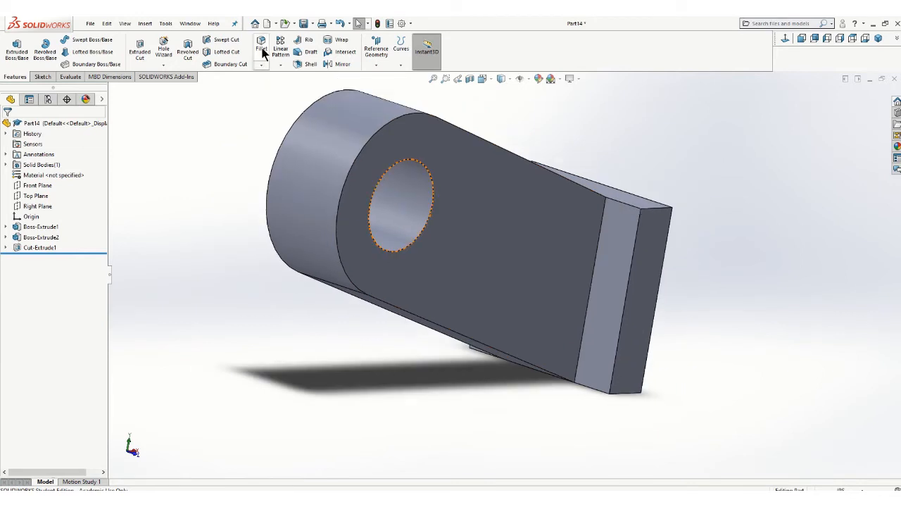
{"action": "left_click", "coordinate": [262, 64]}
{"action": "left_click", "coordinate": [260, 46]}
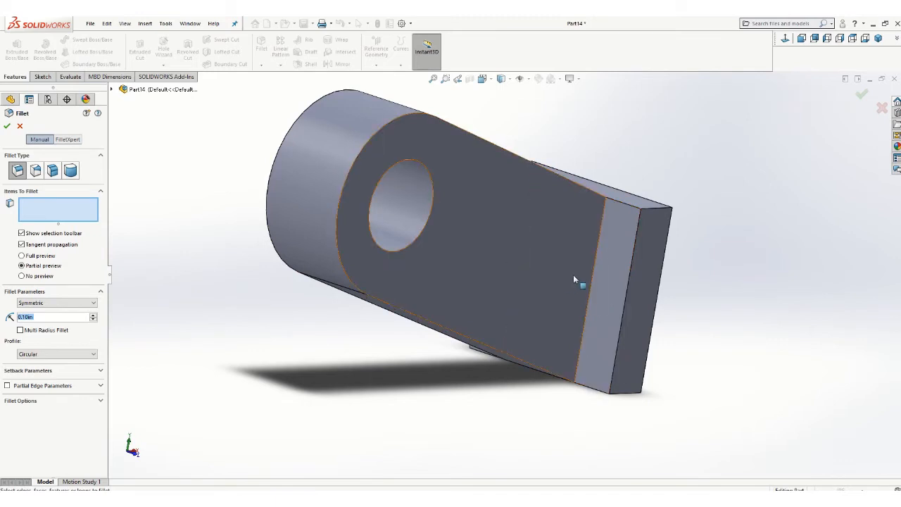
{"action": "left_click", "coordinate": [595, 280]}
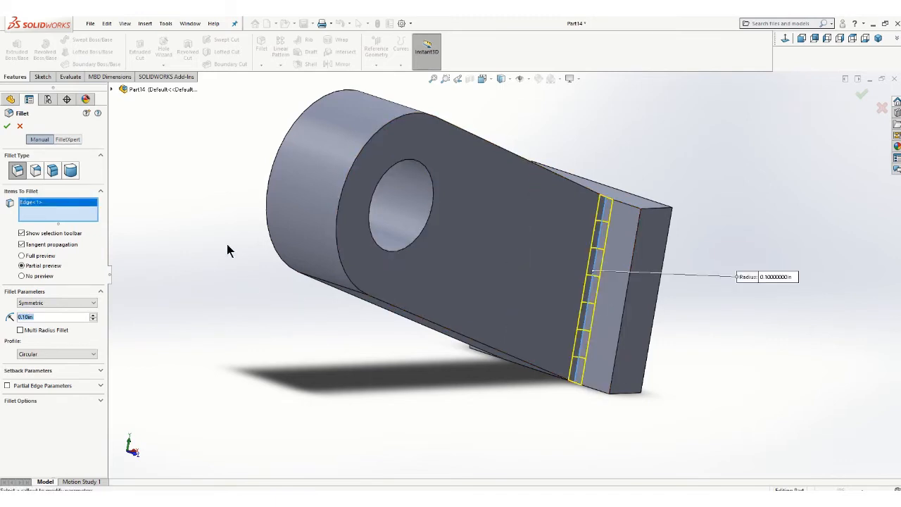
{"action": "middle_click_drag", "start_coordinate": [227, 244], "coordinate": [331, 239]}
{"action": "left_click", "coordinate": [302, 232]}
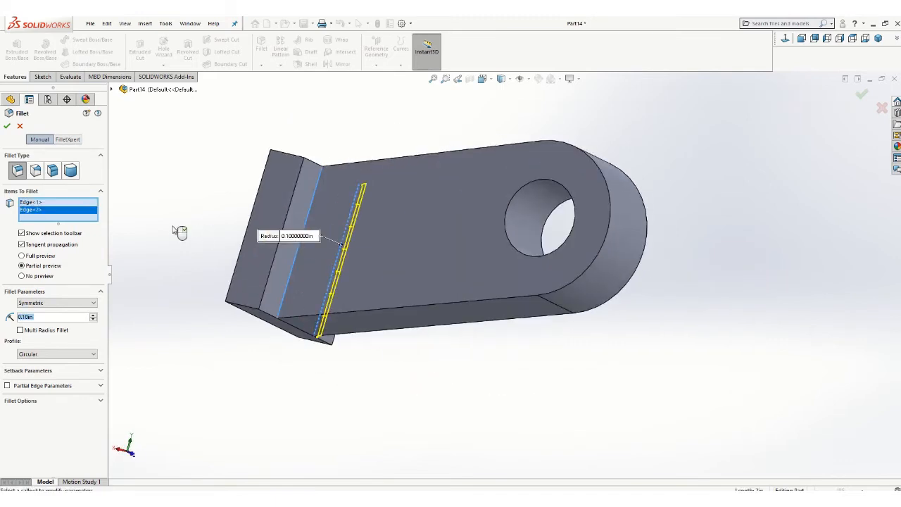
{"action": "middle_click_drag", "start_coordinate": [195, 235], "coordinate": [120, 235]}
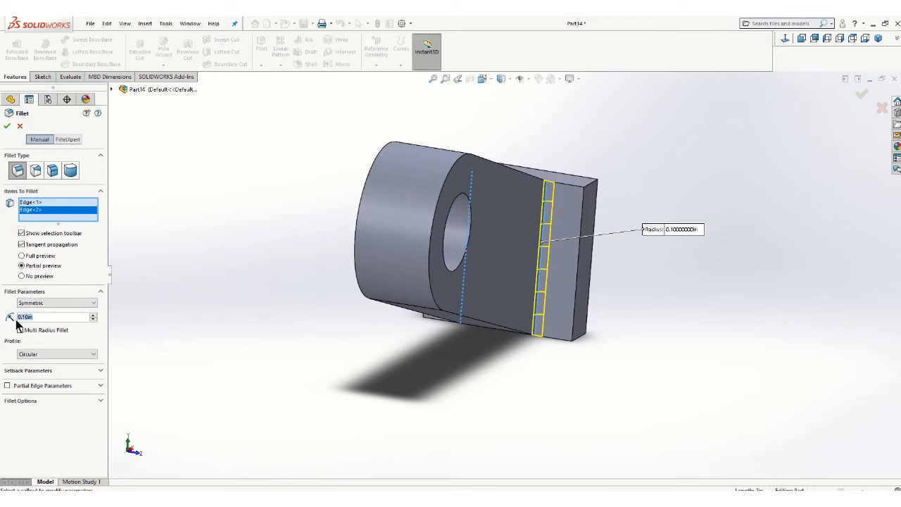
{"action": "type", "text": "0.2"}
{"action": "key", "text": "Return"}
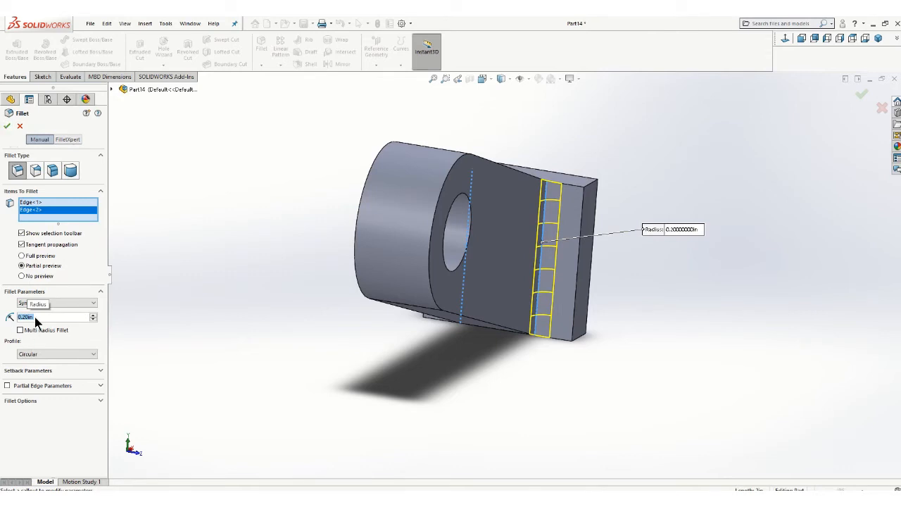
{"action": "left_click", "coordinate": [9, 129]}
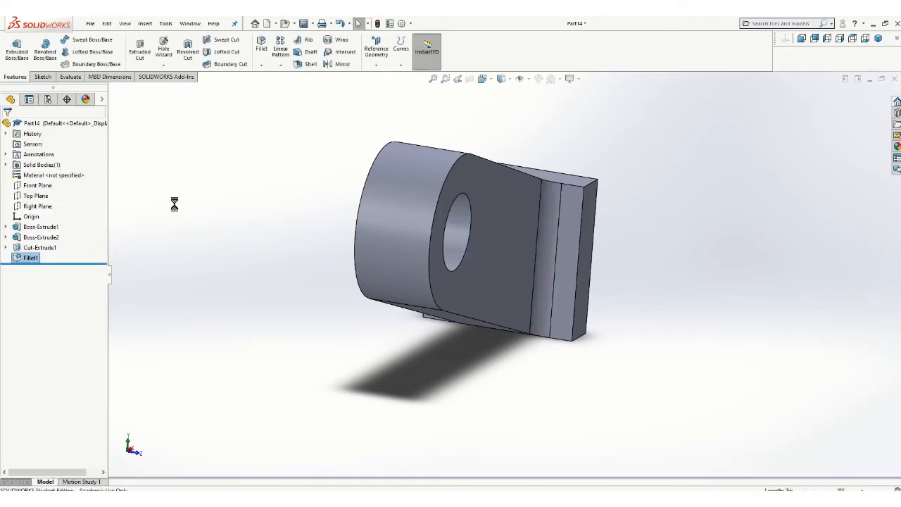
Try to chamfer the end block's corner edges by 0.25 in at 45 degrees
{"action": "middle_click_drag", "start_coordinate": [175, 201], "coordinate": [357, 220]}
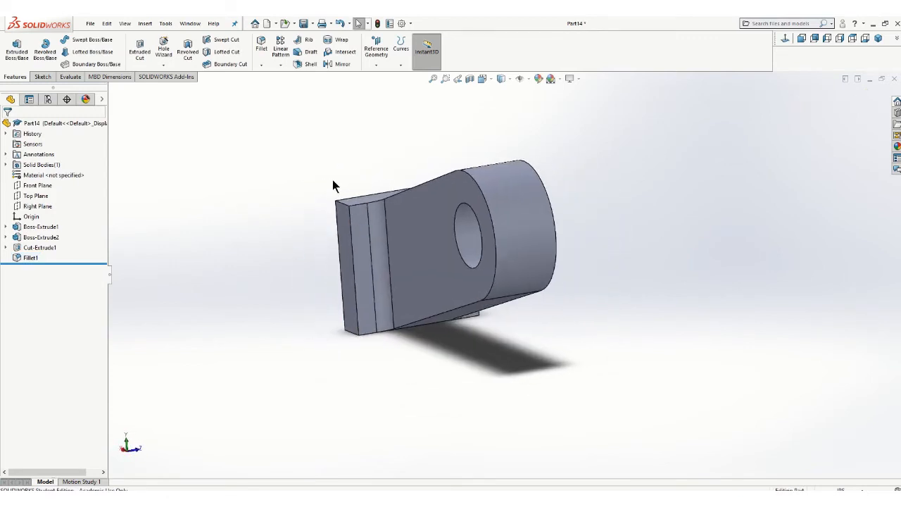
{"action": "left_click", "coordinate": [262, 64]}
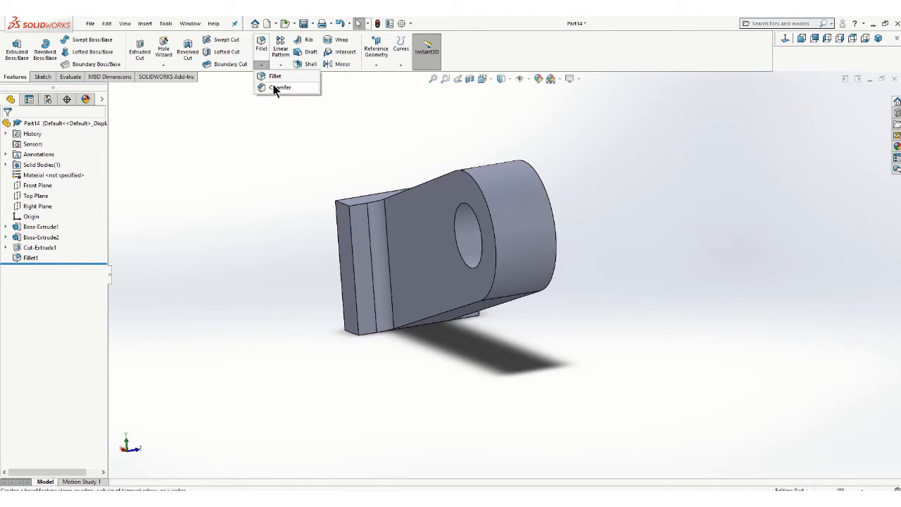
{"action": "left_click", "coordinate": [266, 85]}
{"action": "left_click", "coordinate": [38, 220]}
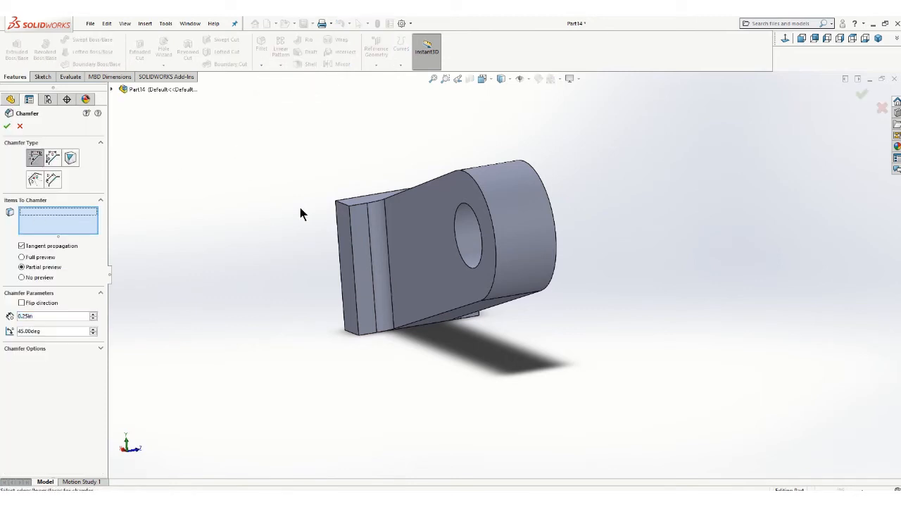
{"action": "left_click", "coordinate": [344, 209]}
{"action": "middle_click_drag", "start_coordinate": [295, 253], "coordinate": [208, 303]}
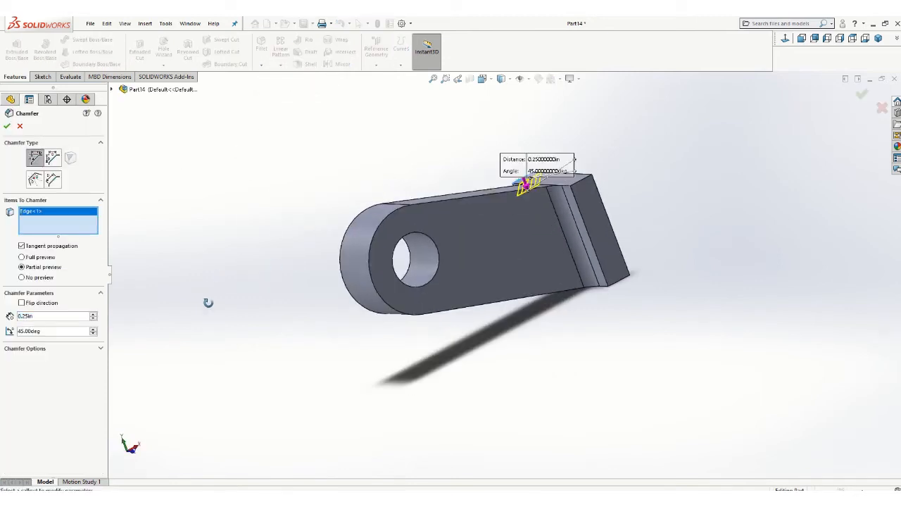
{"action": "left_click", "coordinate": [578, 185]}
{"action": "left_click", "coordinate": [622, 281]}
{"action": "middle_click_drag", "start_coordinate": [467, 233], "coordinate": [339, 312]}
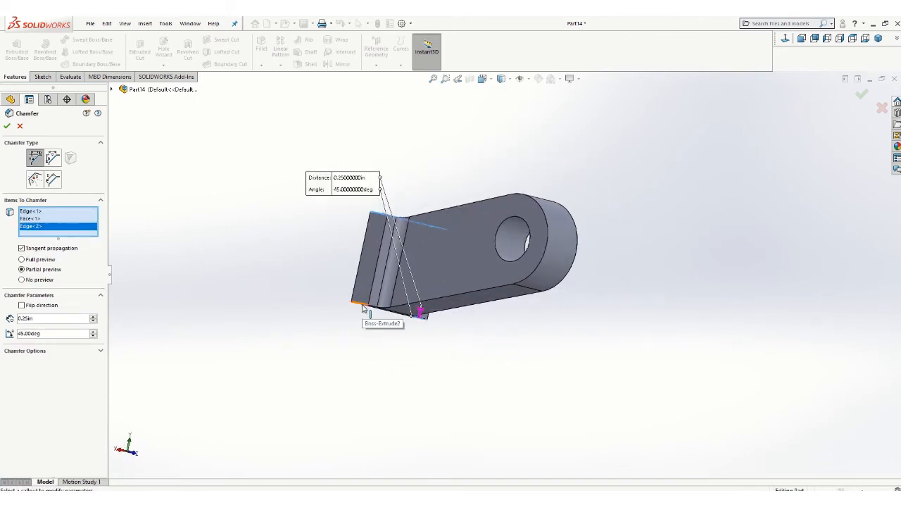
{"action": "left_click", "coordinate": [360, 304]}
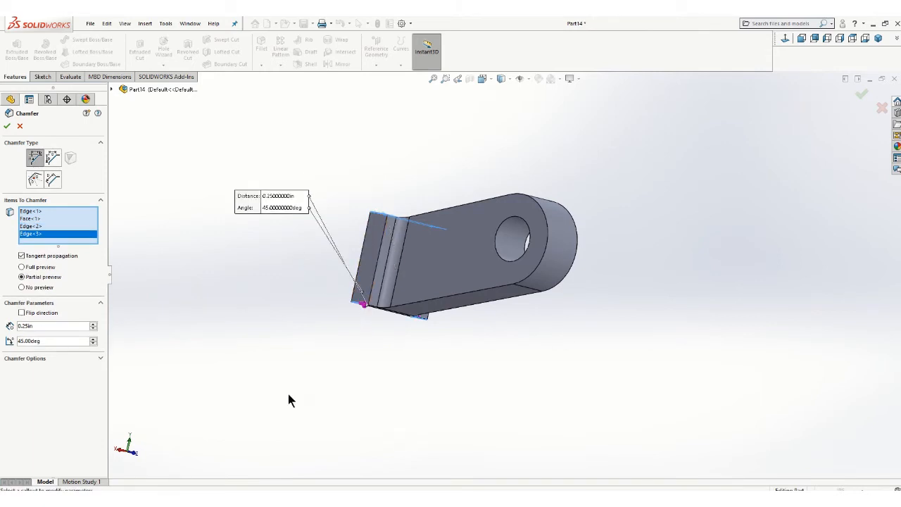
{"action": "middle_click_drag", "start_coordinate": [380, 338], "coordinate": [262, 332]}
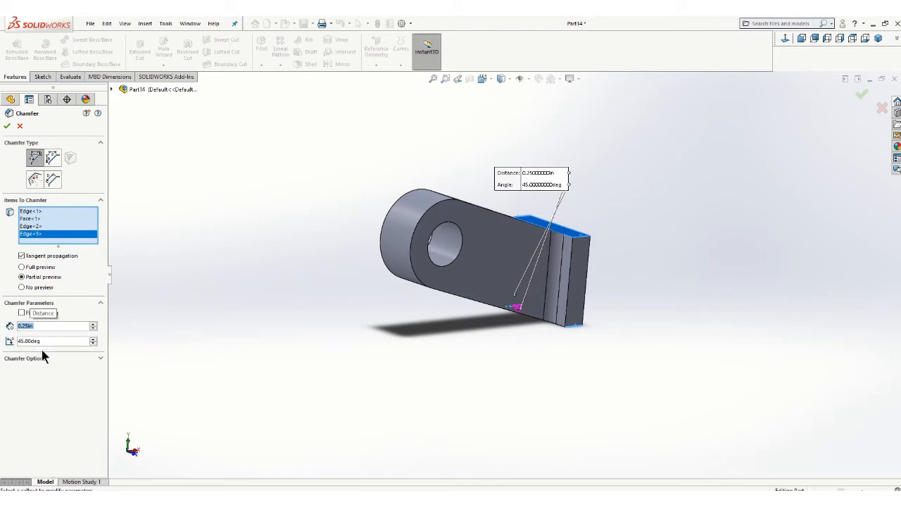
{"action": "left_click", "coordinate": [7, 125]}
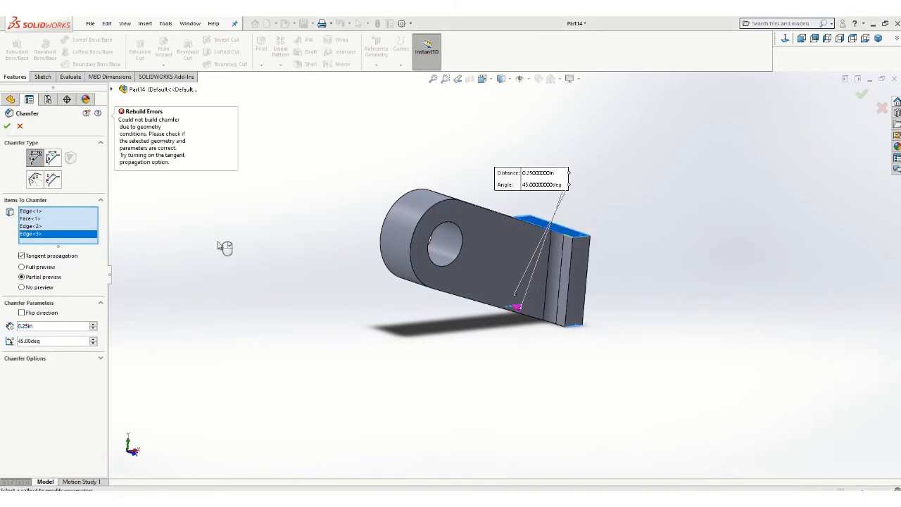
{"action": "left_click", "coordinate": [21, 127]}
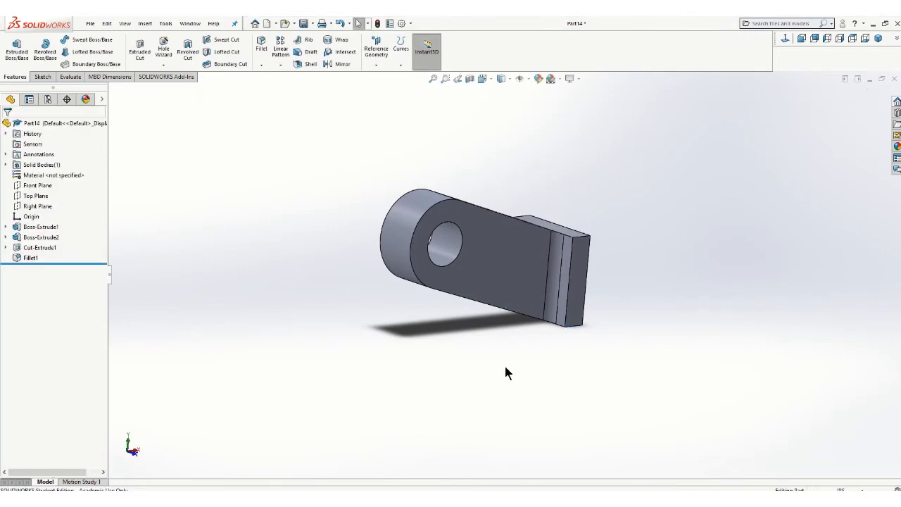
Chamfer one upper corner edge of the end block by 0.25 in at 45 degrees
{"action": "middle_click_drag", "start_coordinate": [399, 312], "coordinate": [305, 354]}
{"action": "left_click", "coordinate": [260, 64]}
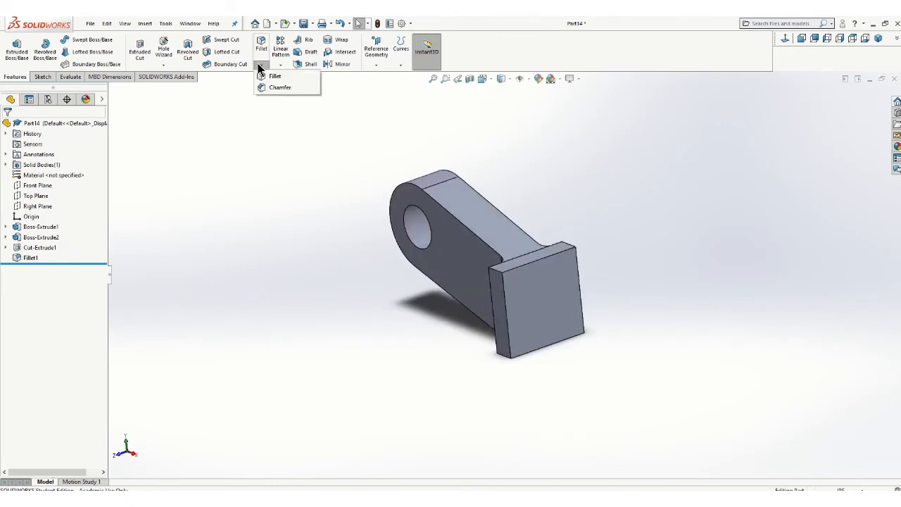
{"action": "left_click", "coordinate": [278, 85]}
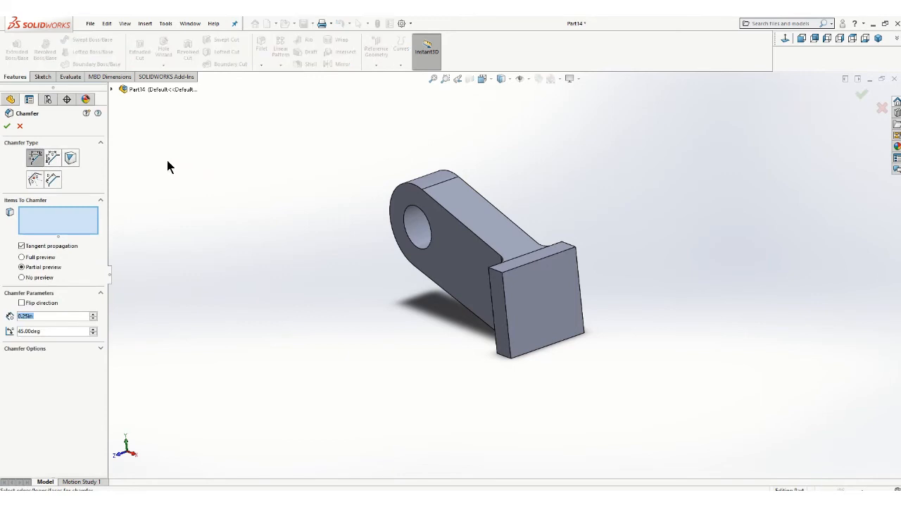
{"action": "left_click", "coordinate": [497, 272]}
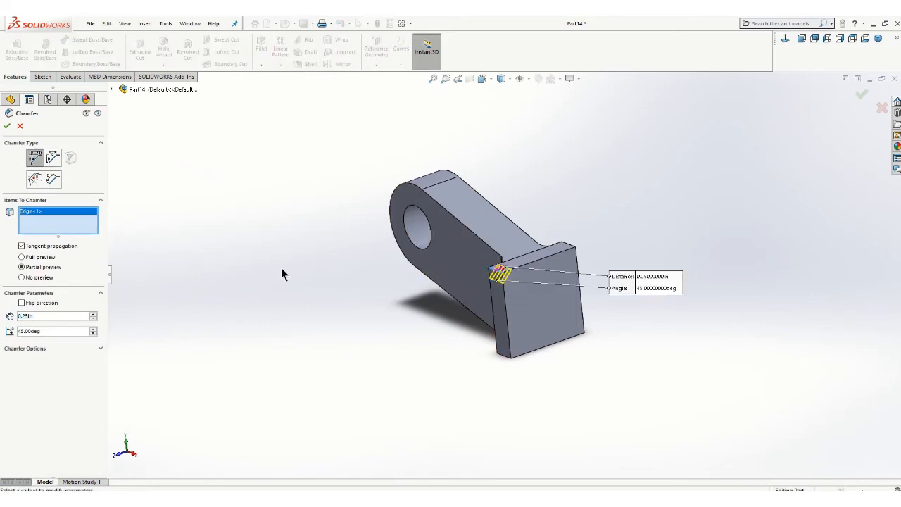
{"action": "left_click", "coordinate": [6, 126]}
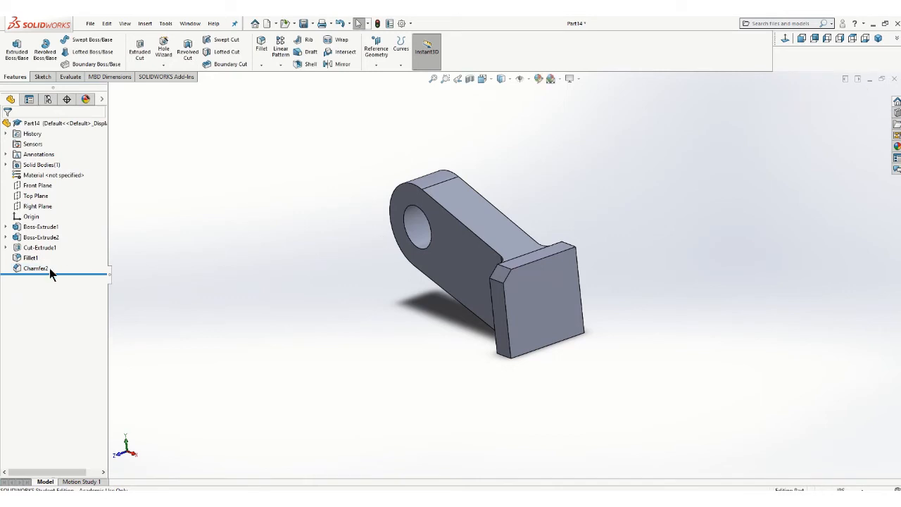
Edit the corner chamfer to include the end block's three remaining corner edges at 0.25 in and 45 degrees
{"action": "right_click", "coordinate": [36, 269]}
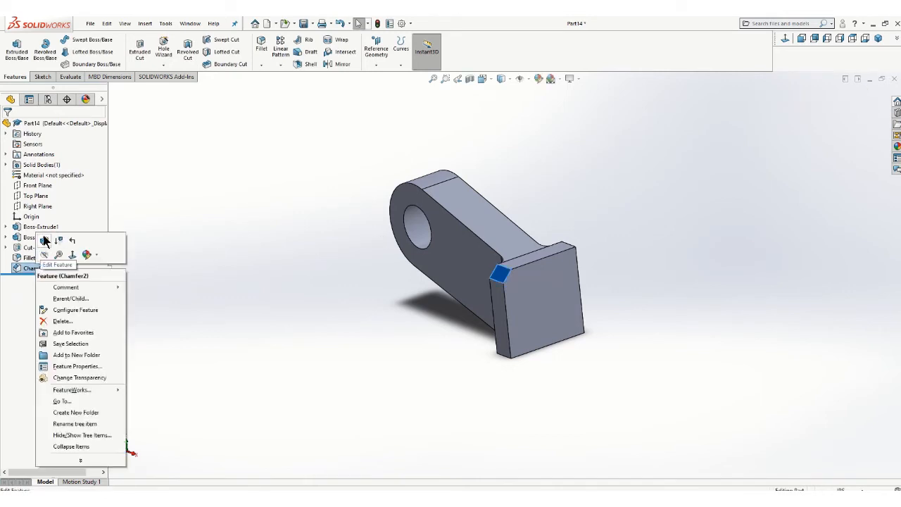
{"action": "left_click", "coordinate": [44, 241]}
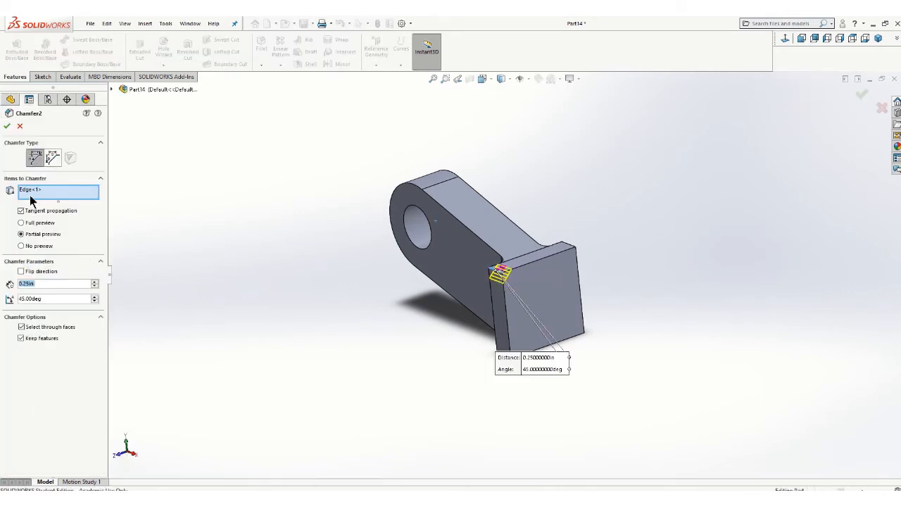
{"action": "left_click", "coordinate": [30, 197]}
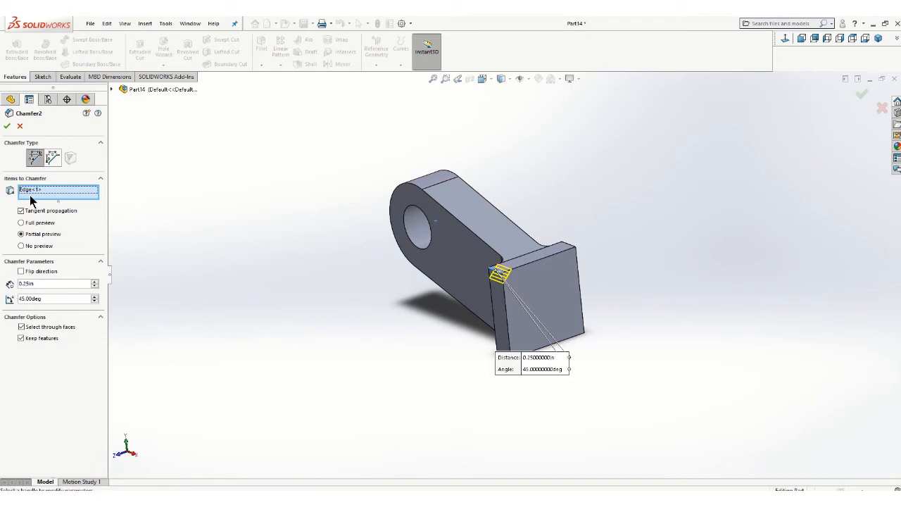
{"action": "left_click", "coordinate": [571, 246]}
{"action": "middle_click_drag", "start_coordinate": [452, 354], "coordinate": [476, 282]}
{"action": "scroll", "coordinate": [569, 321], "scroll_direction": "down", "scroll_amount": 10}
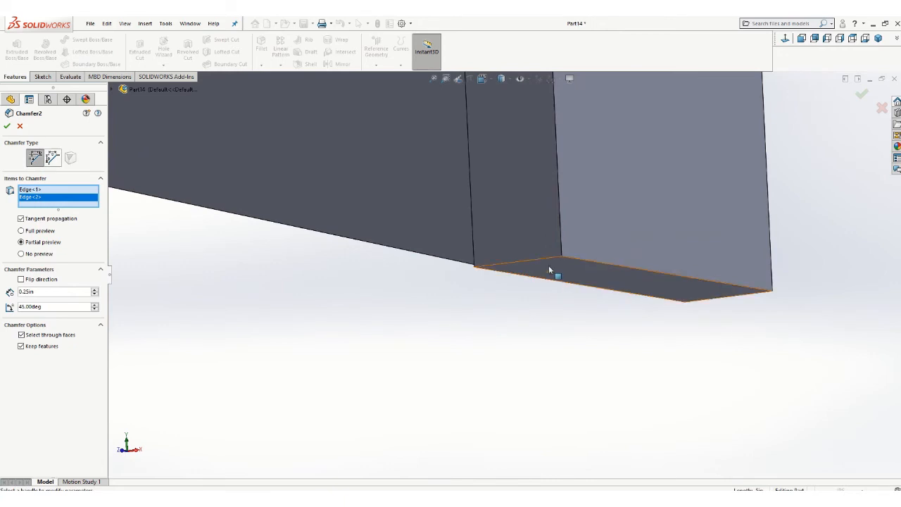
{"action": "left_click", "coordinate": [548, 260]}
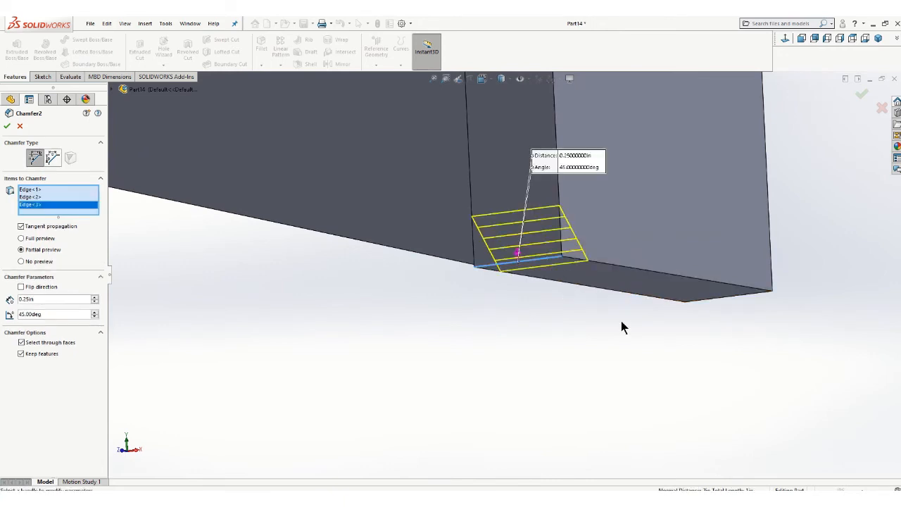
{"action": "middle_click_drag", "start_coordinate": [621, 322], "coordinate": [573, 252]}
{"action": "left_click", "coordinate": [7, 125]}
{"action": "scroll", "coordinate": [317, 243], "scroll_direction": "up", "scroll_amount": 5}
{"action": "scroll", "coordinate": [576, 253], "scroll_direction": "down", "scroll_amount": 2}
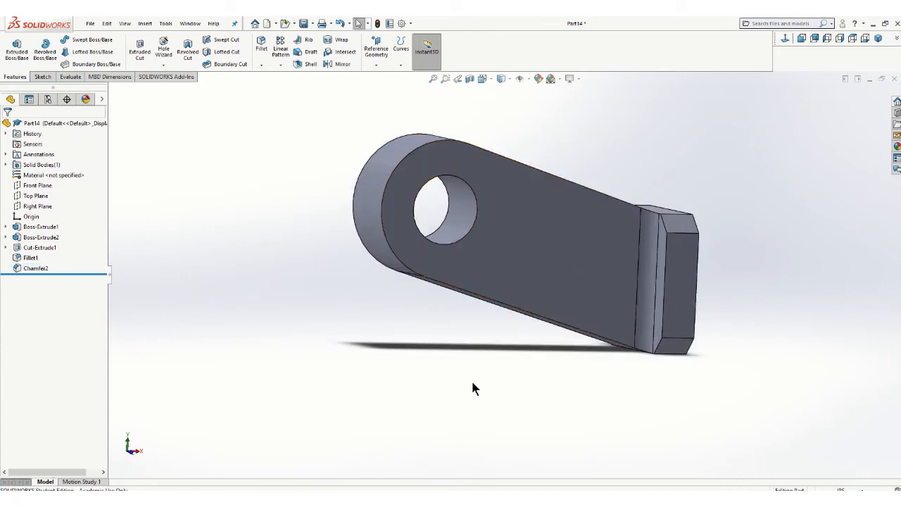
Save the part as Part14 in the MET 132 SU 2020 folder
{"action": "left_click", "coordinate": [90, 23]}
{"action": "left_click", "coordinate": [111, 134]}
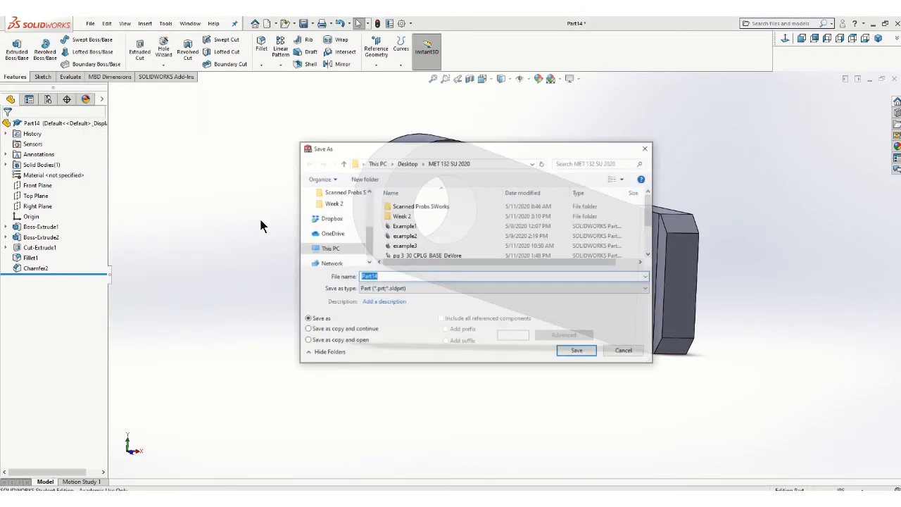
{"action": "left_click", "coordinate": [572, 351]}
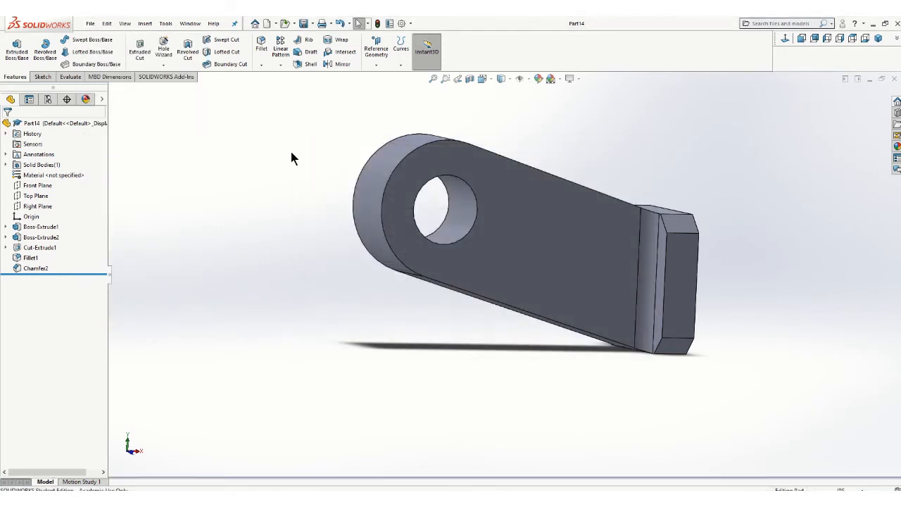
Make a drawing from the part with the Drawing template on a B (ANSI) Landscape sheet
{"action": "left_click", "coordinate": [90, 23]}
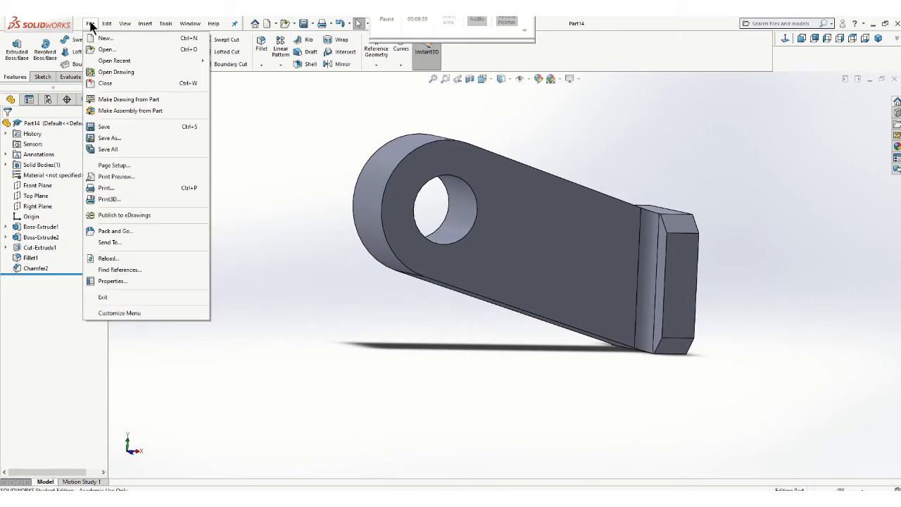
{"action": "left_click", "coordinate": [114, 103]}
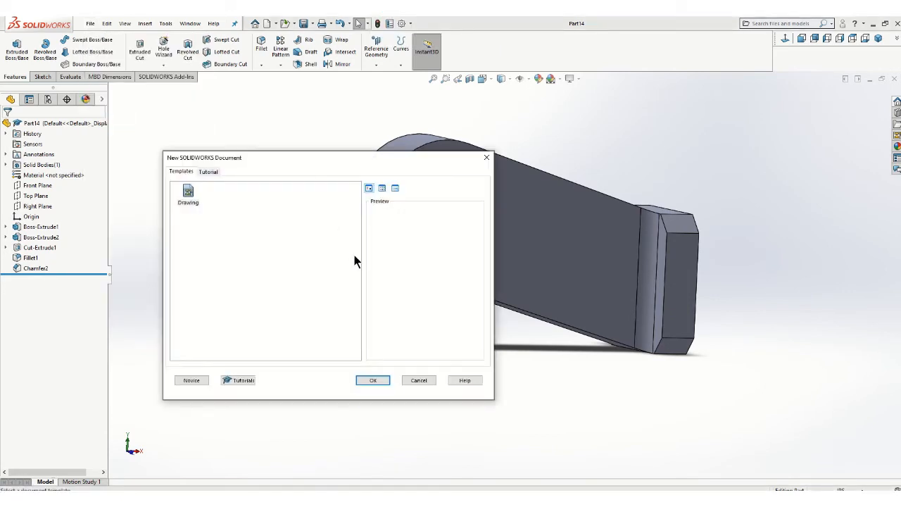
{"action": "left_click", "coordinate": [372, 379]}
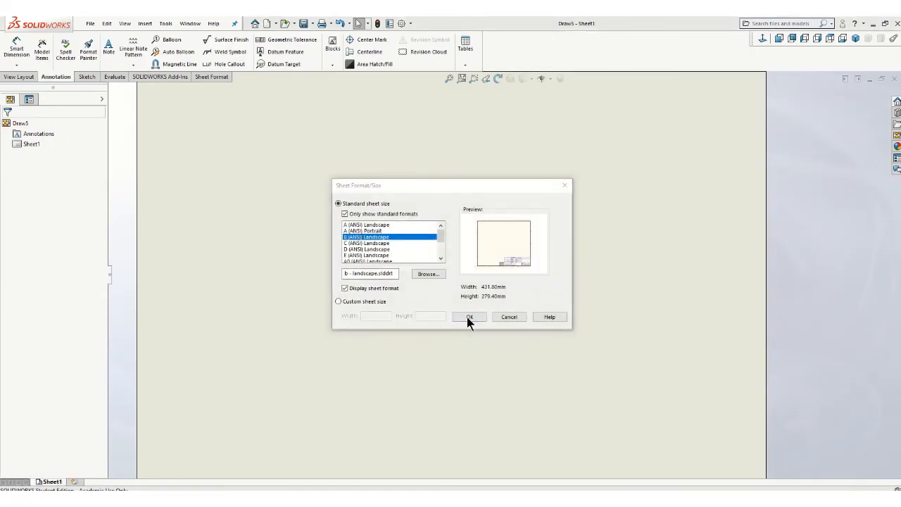
{"action": "left_click", "coordinate": [467, 317]}
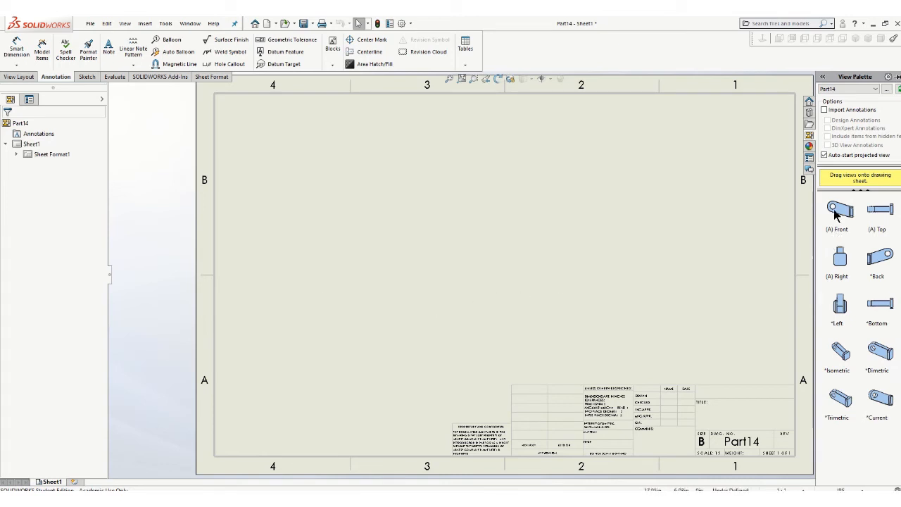
Place the part's Front view on the sheet with a projected side view to its right
{"action": "left_click_drag", "start_coordinate": [836, 215], "coordinate": [406, 269]}
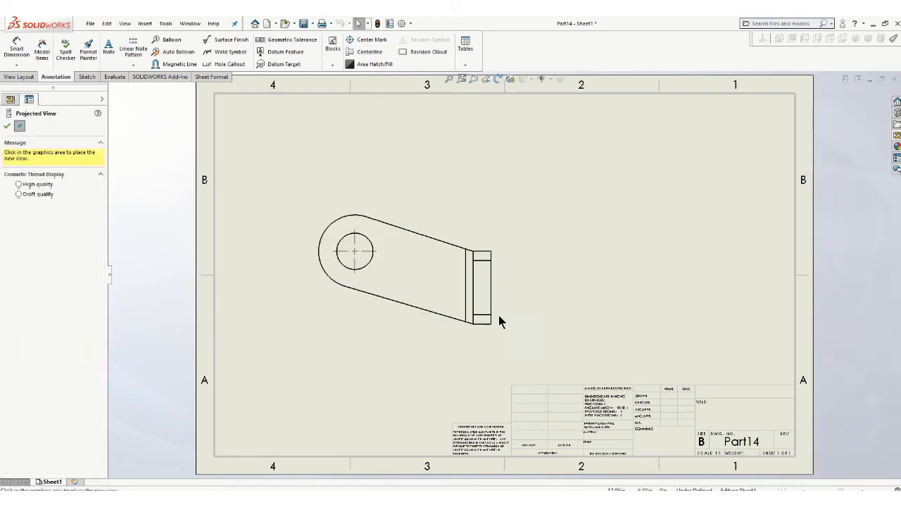
{"action": "left_click", "coordinate": [595, 298]}
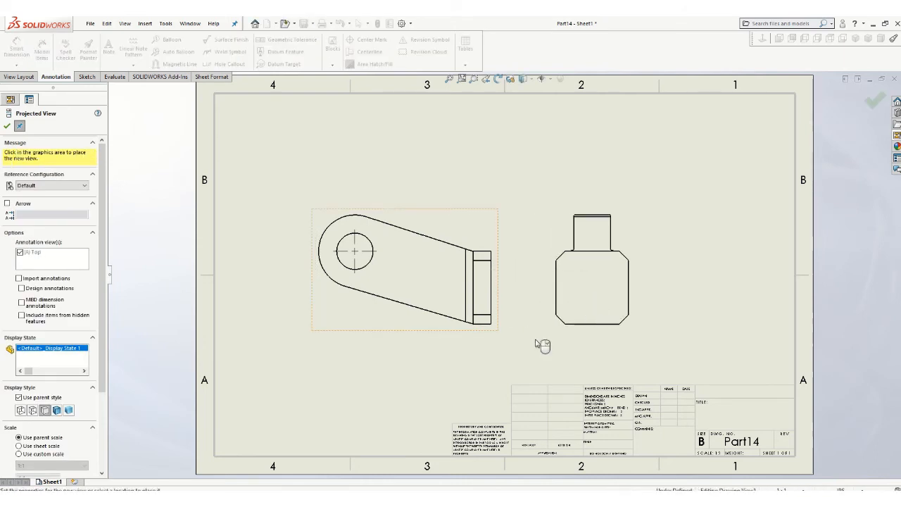
{"action": "key", "text": "Escape"}
Set the front drawing view's display style to Hidden Lines Visible
{"action": "left_click", "coordinate": [381, 323]}
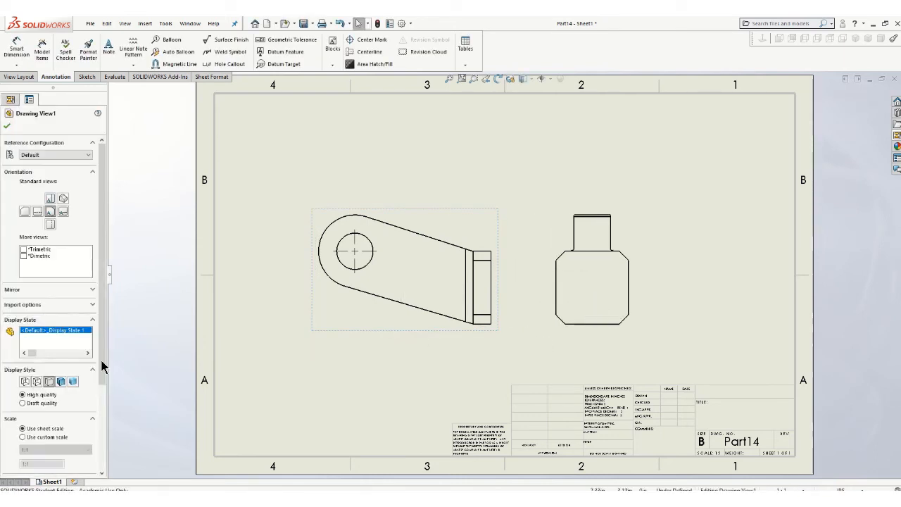
{"action": "left_click", "coordinate": [37, 381]}
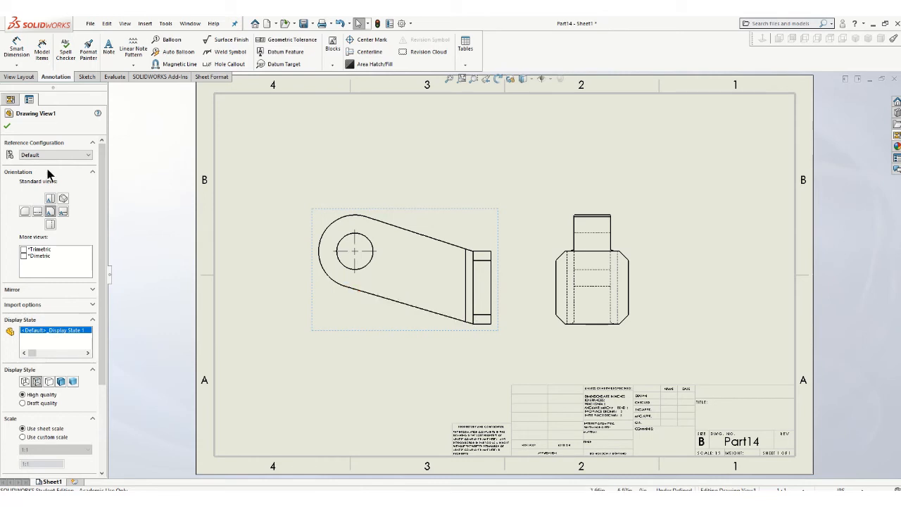
{"action": "left_click", "coordinate": [7, 126]}
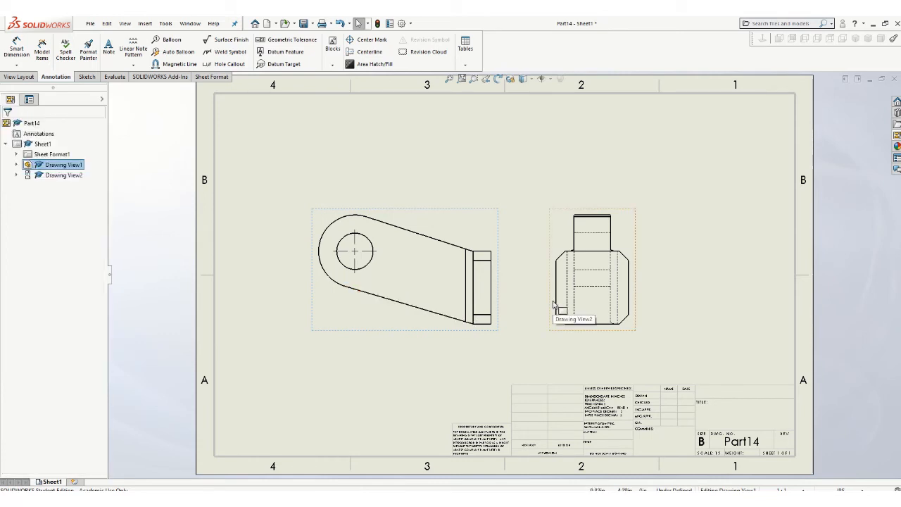
Delete the projected side view and the front view from the sheet
{"action": "left_click", "coordinate": [592, 337]}
{"action": "key", "text": "Delete"}
{"action": "left_click", "coordinate": [503, 243]}
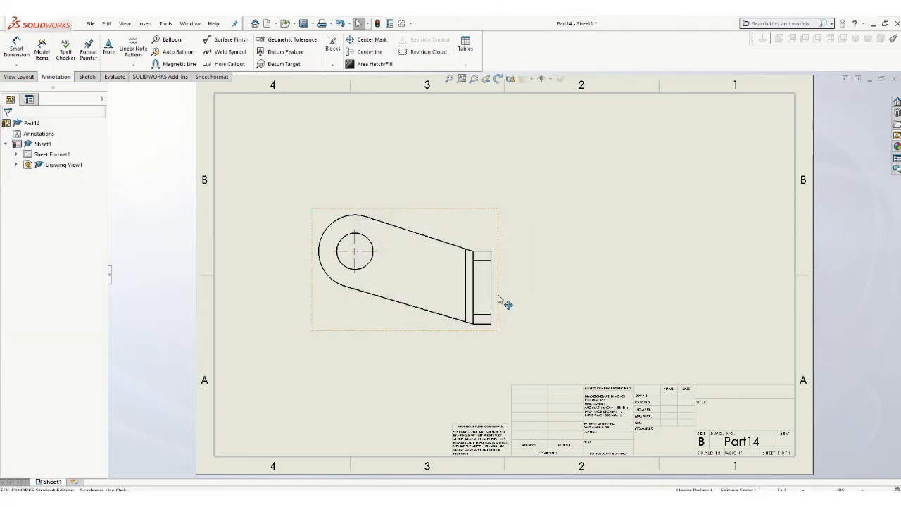
{"action": "left_click", "coordinate": [483, 328]}
{"action": "key", "text": "Delete"}
{"action": "left_click", "coordinate": [502, 243]}
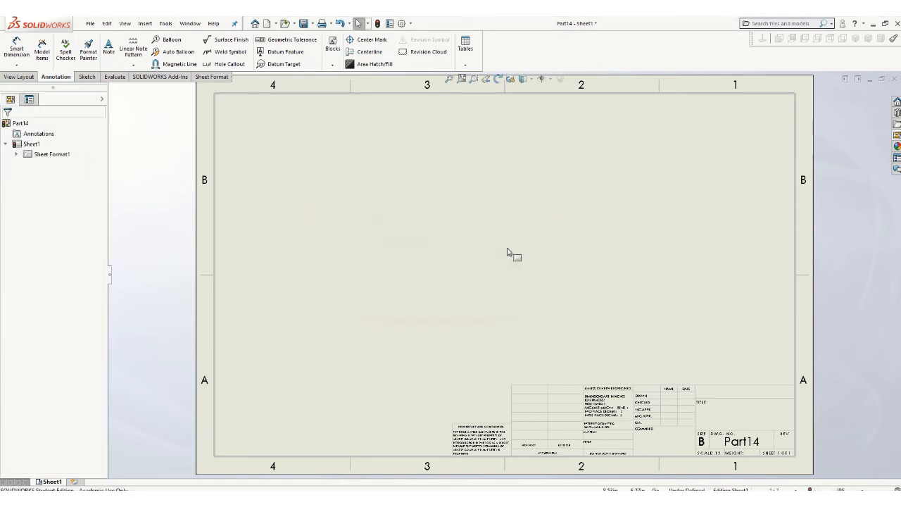
Place the part's Back view on the sheet with a projected side view beside it and a projected top view above it
{"action": "left_click", "coordinate": [897, 144]}
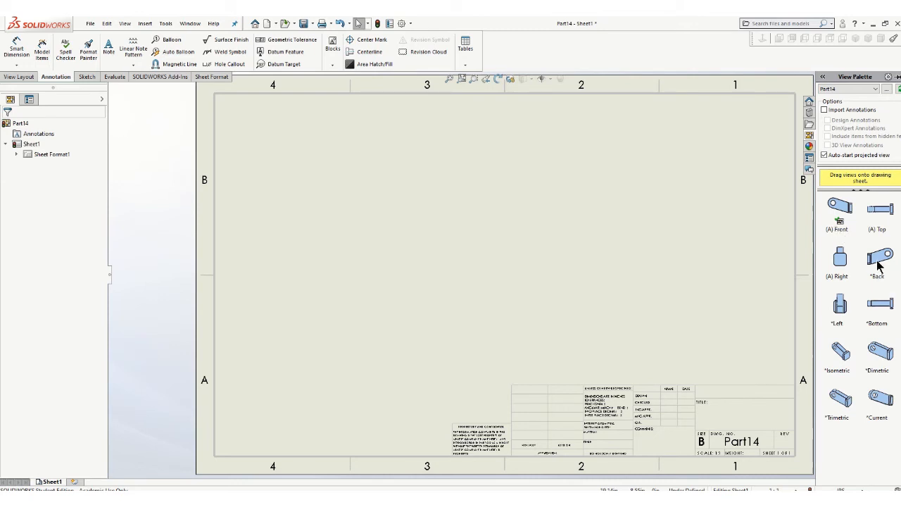
{"action": "mouse_move", "coordinate": [881, 262]}
{"action": "left_mouse_down"}
{"action": "mouse_move", "coordinate": [773, 305]}
{"action": "mouse_move", "coordinate": [493, 313]}
{"action": "mouse_move", "coordinate": [395, 299]}
{"action": "left_mouse_up"}
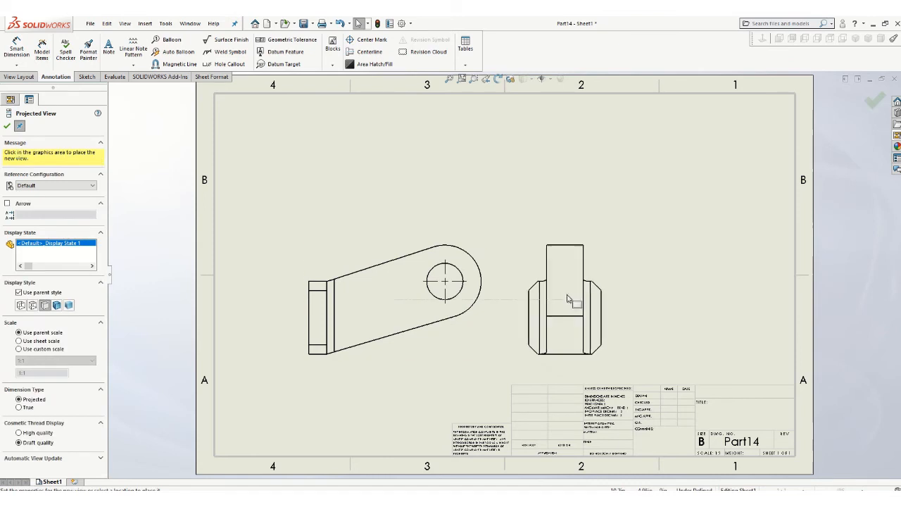
{"action": "left_click", "coordinate": [576, 312]}
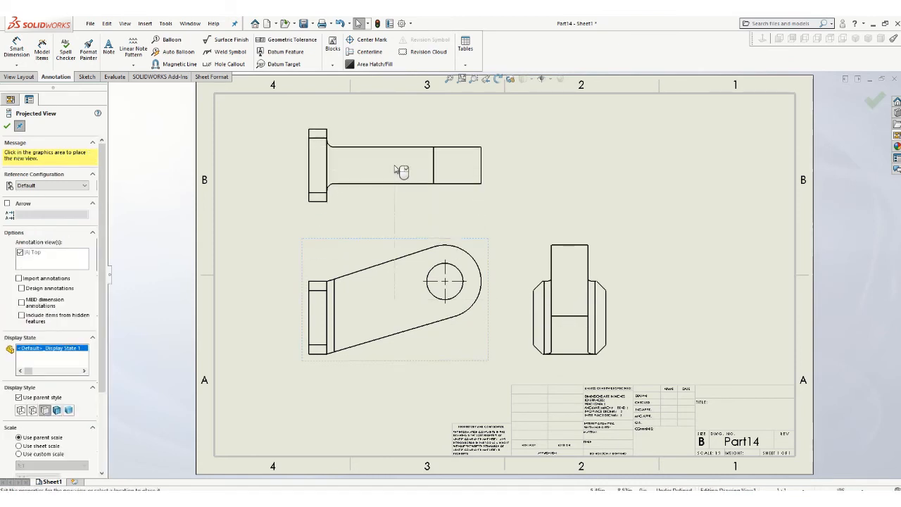
Place a projected isometric view and move it to the upper-right area of the drawing sheet
{"action": "left_click", "coordinate": [578, 167]}
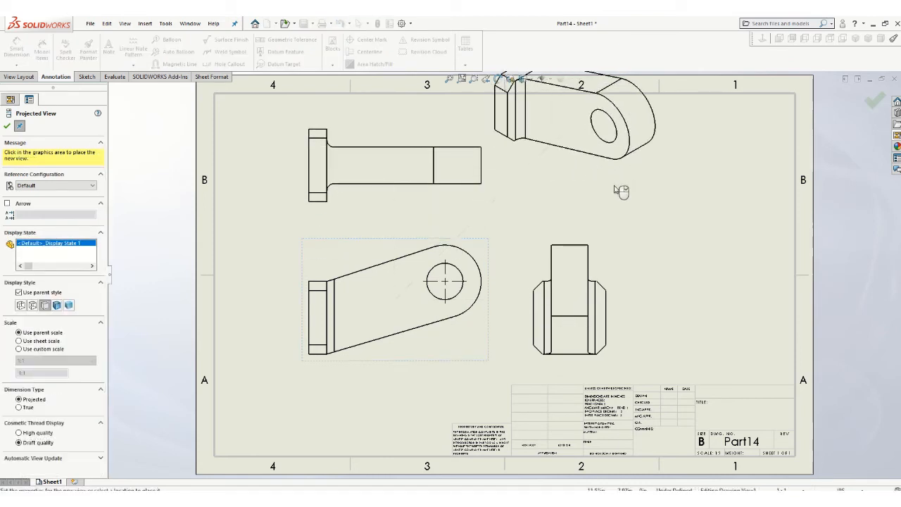
{"action": "left_click", "coordinate": [621, 190]}
{"action": "left_click_drag", "start_coordinate": [624, 211], "coordinate": [717, 264]}
{"action": "left_click_drag", "start_coordinate": [660, 224], "coordinate": [770, 281]}
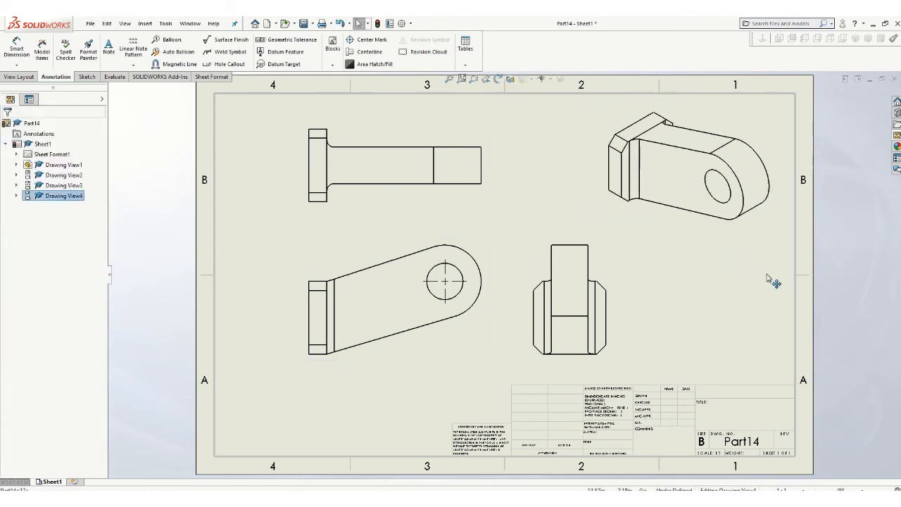
Set the display style of the parent drawing view to Hidden Lines Visible
{"action": "left_click", "coordinate": [395, 380]}
{"action": "left_click", "coordinate": [375, 363]}
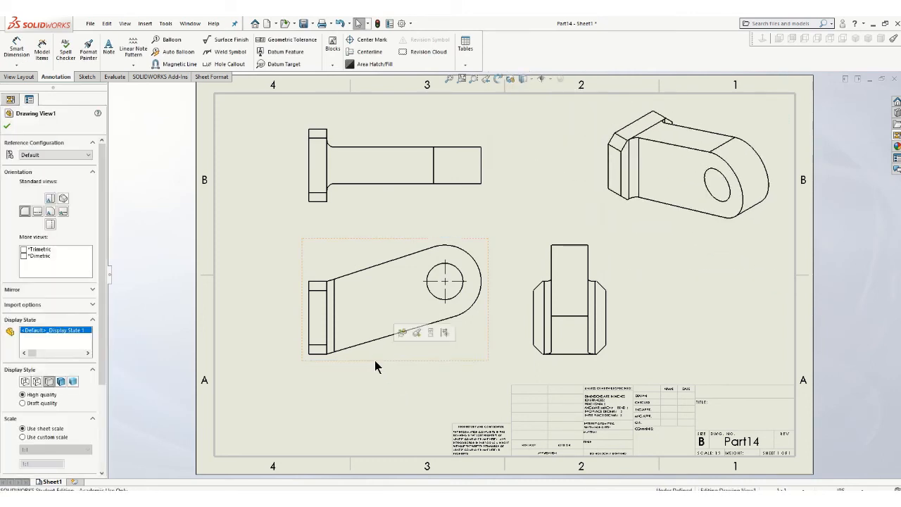
{"action": "left_click", "coordinate": [38, 381]}
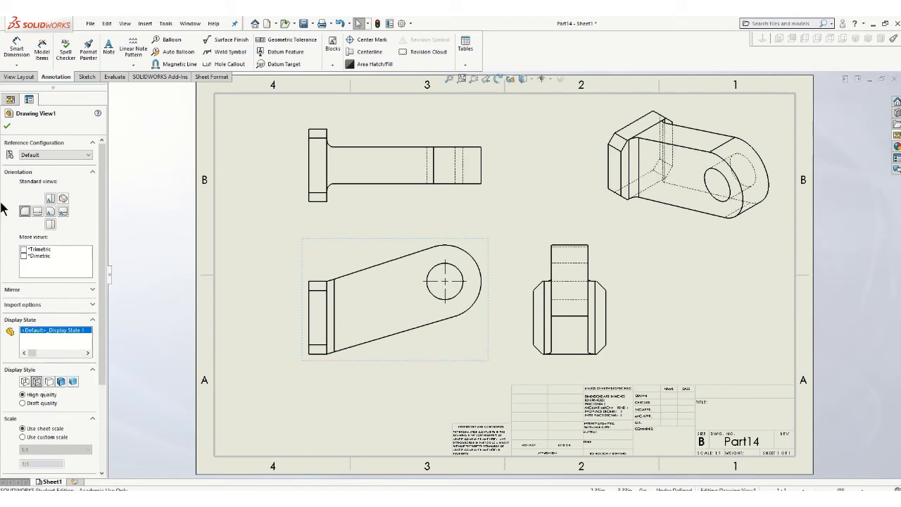
{"action": "left_click", "coordinate": [7, 127]}
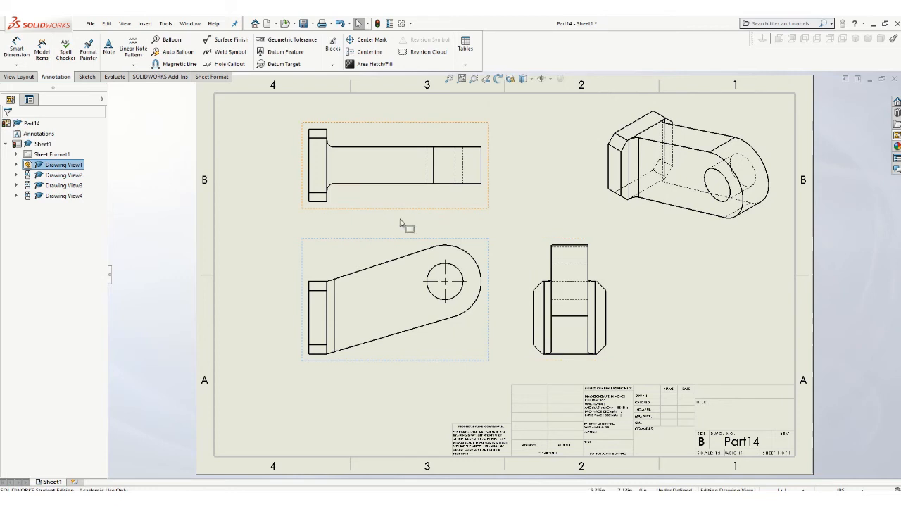
Hide the solid tangent edge and the middle dashed line near the rounded end in the top view
{"action": "scroll", "coordinate": [401, 223], "scroll_direction": "down", "scroll_amount": 1}
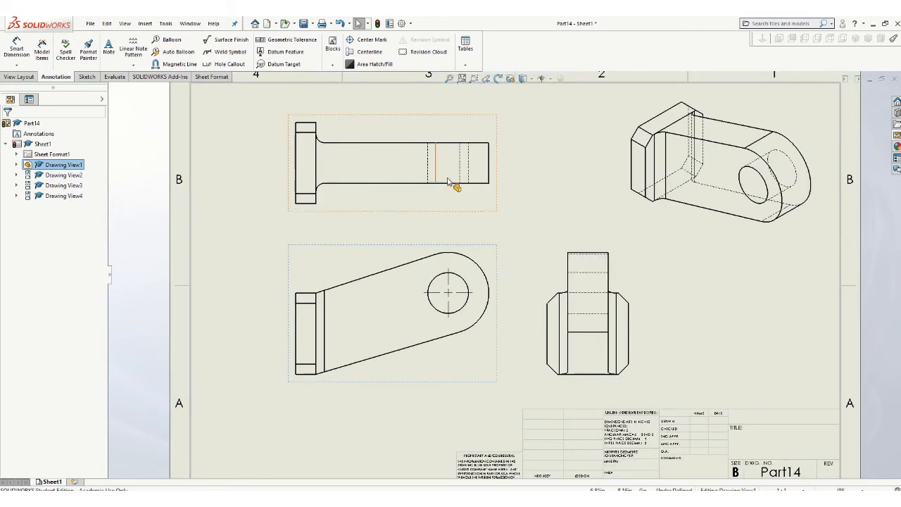
{"action": "scroll", "coordinate": [447, 182], "scroll_direction": "down", "scroll_amount": 2}
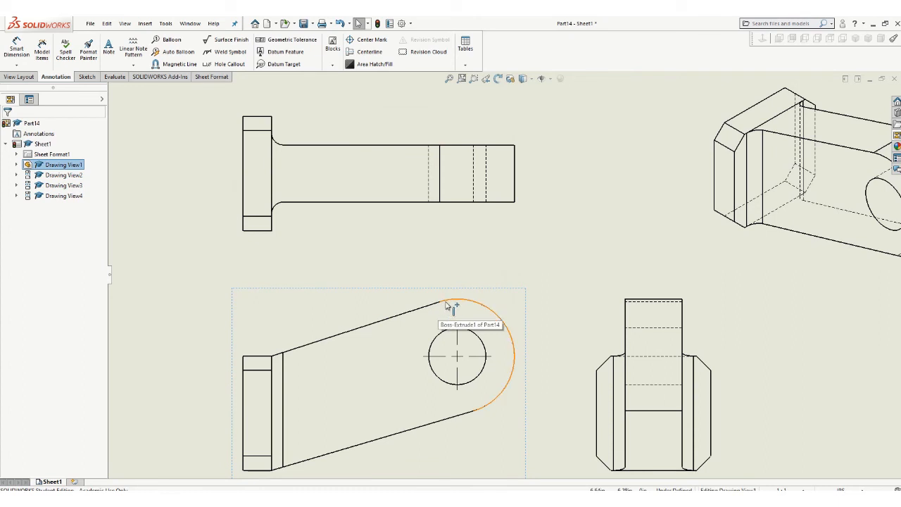
{"action": "left_click", "coordinate": [440, 187]}
{"action": "right_click", "coordinate": [442, 184]}
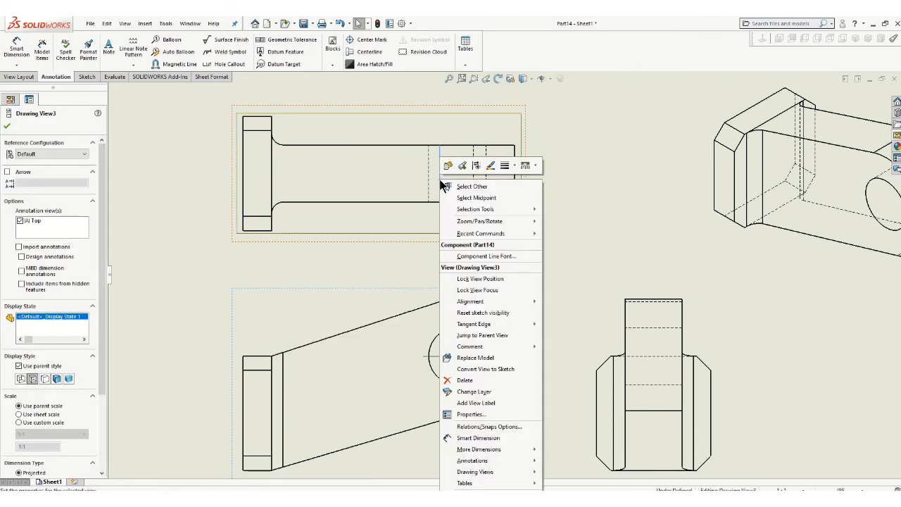
{"action": "left_click", "coordinate": [477, 167]}
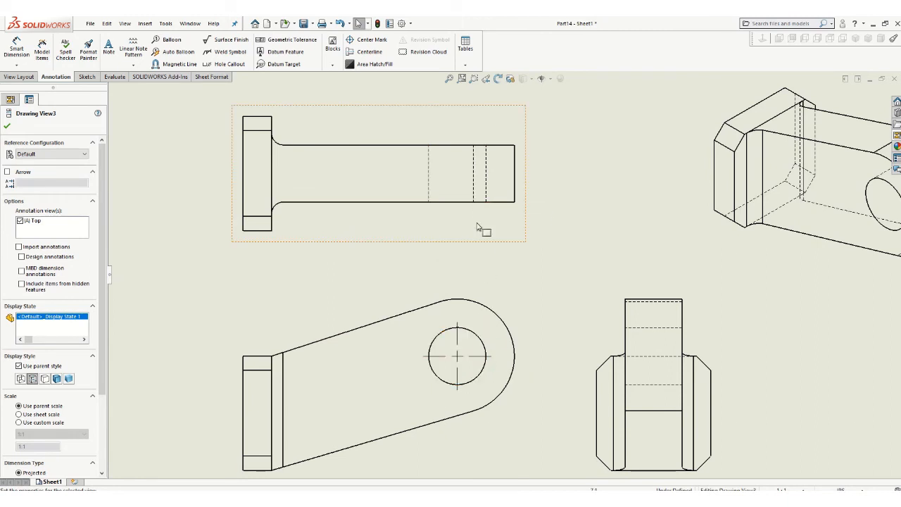
{"action": "right_click", "coordinate": [475, 180]}
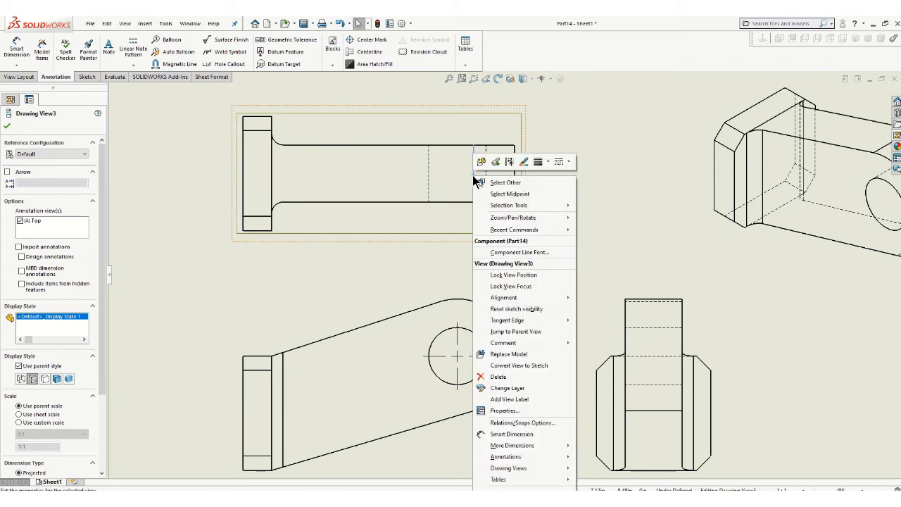
{"action": "left_click", "coordinate": [510, 162]}
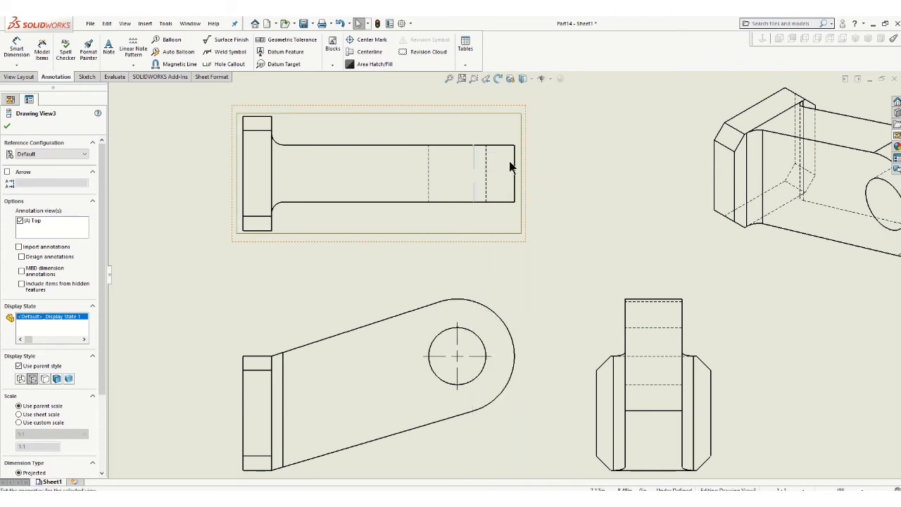
Hide the dashed line just below the upper edge of the side view and close the view's properties
{"action": "right_click", "coordinate": [665, 304]}
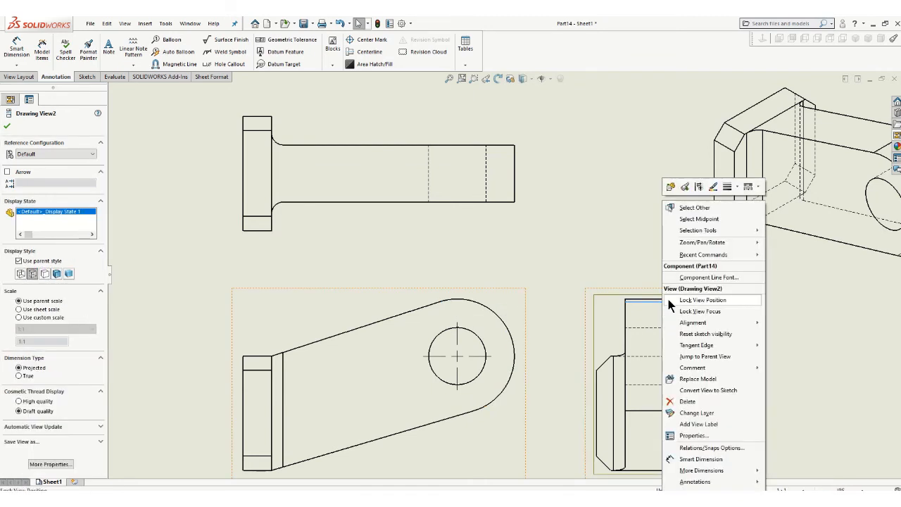
{"action": "left_click", "coordinate": [699, 187]}
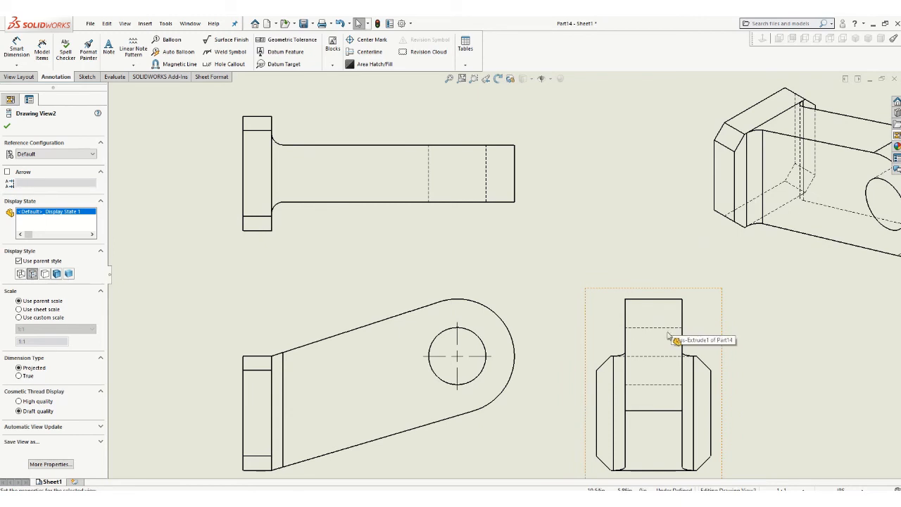
{"action": "key", "text": "f"}
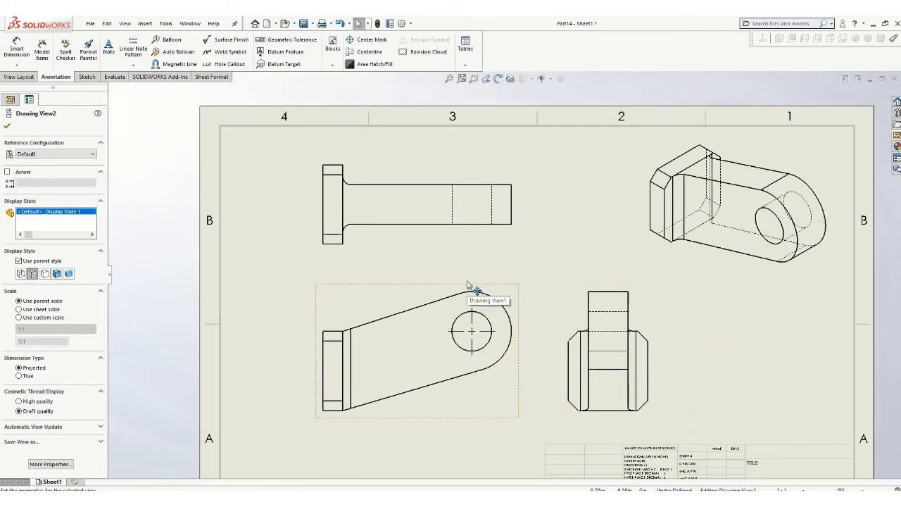
{"action": "left_click", "coordinate": [7, 127]}
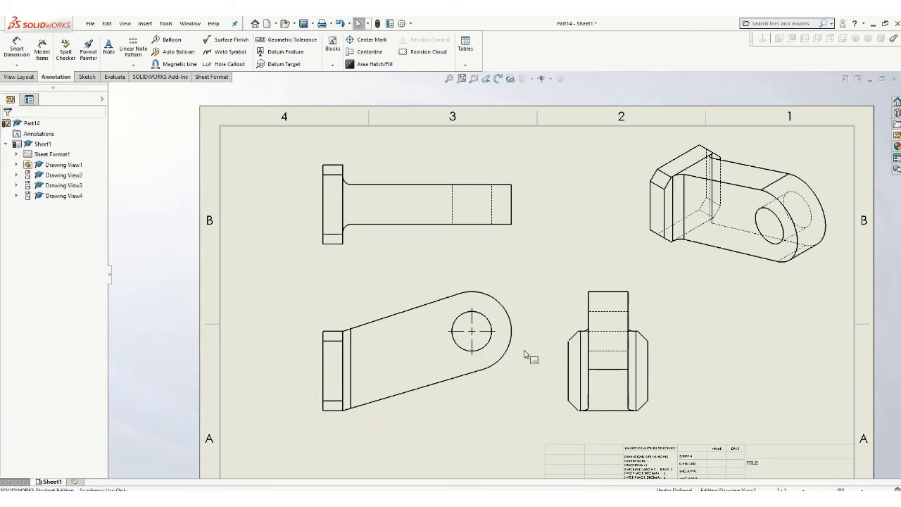
Dimension the radius of the upper fillet between the end block and the arm in the top view
{"action": "key", "text": "f"}
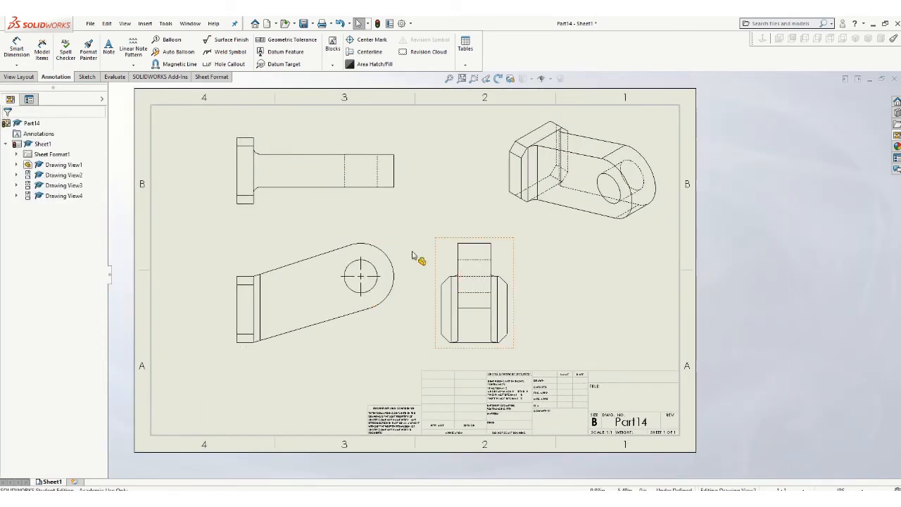
{"action": "left_click", "coordinate": [21, 52]}
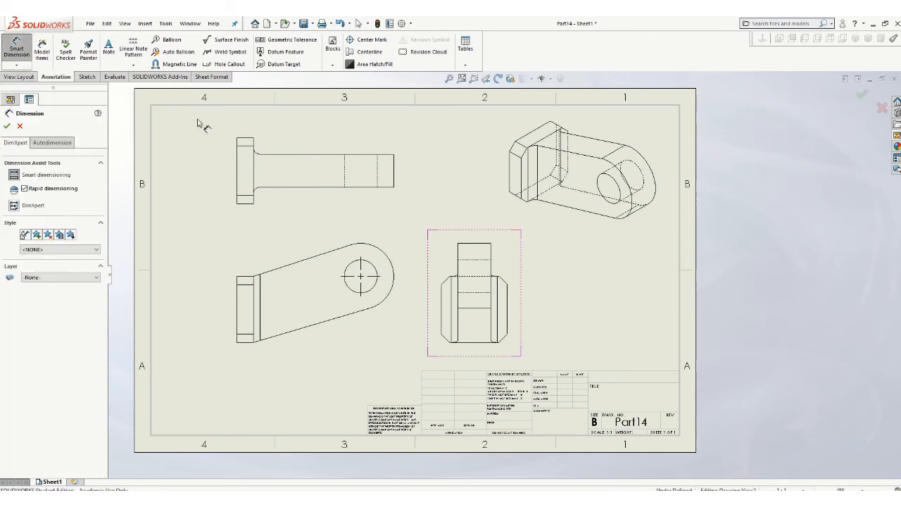
{"action": "left_click", "coordinate": [254, 153]}
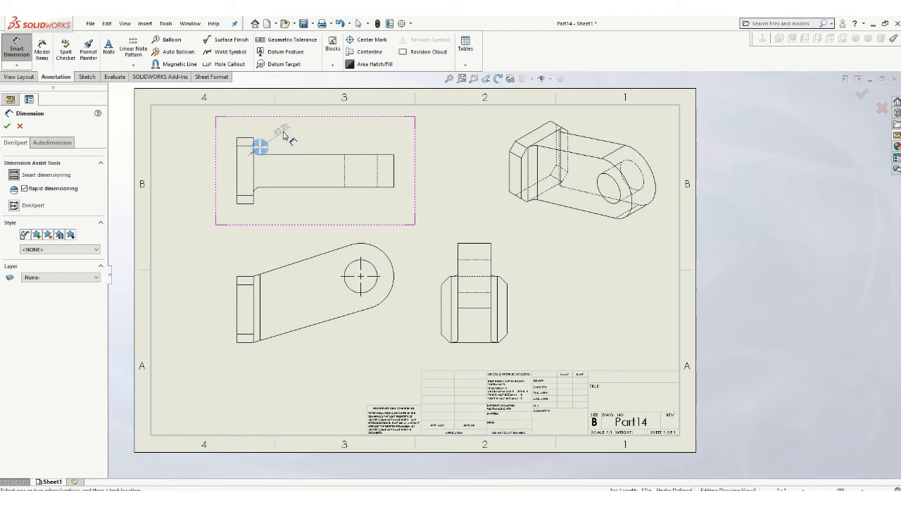
{"action": "key", "text": "Escape"}
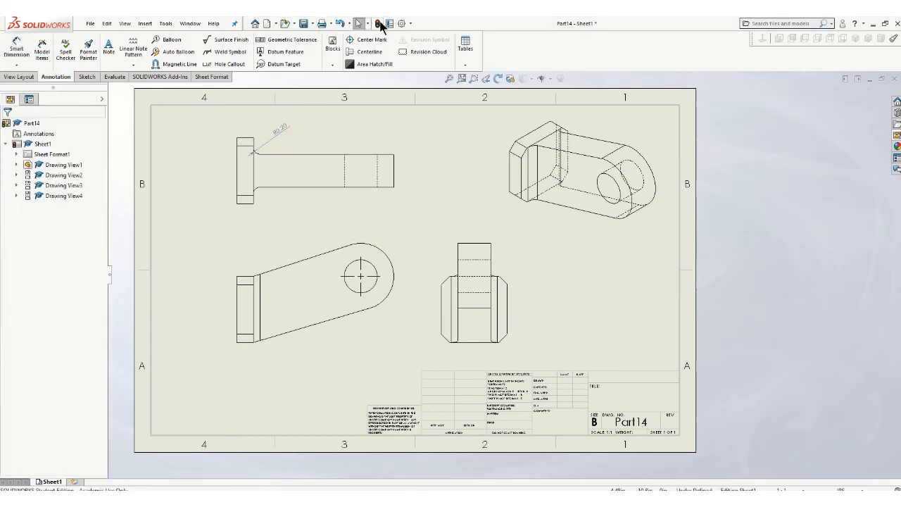
Set the drawing's overall drafting standard to ISO
{"action": "mouse_move", "coordinate": [424, 43]}
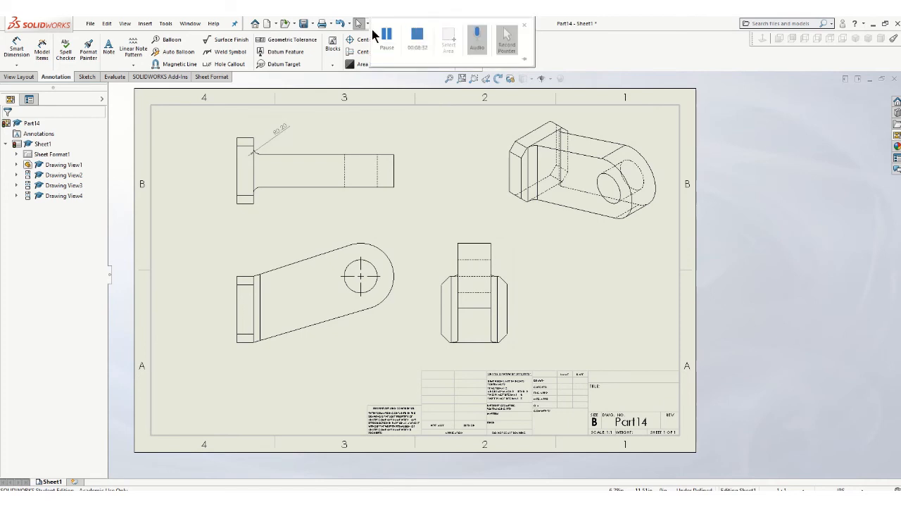
{"action": "left_click", "coordinate": [403, 24]}
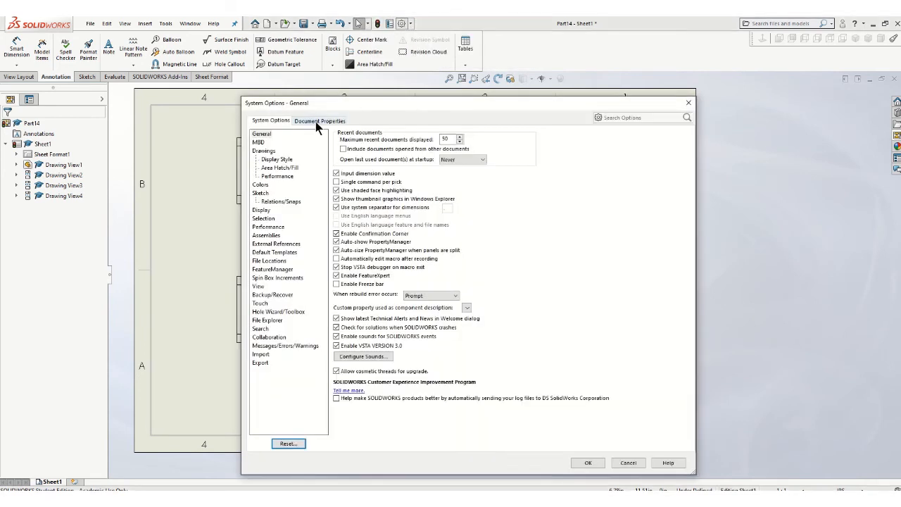
{"action": "left_click", "coordinate": [317, 121]}
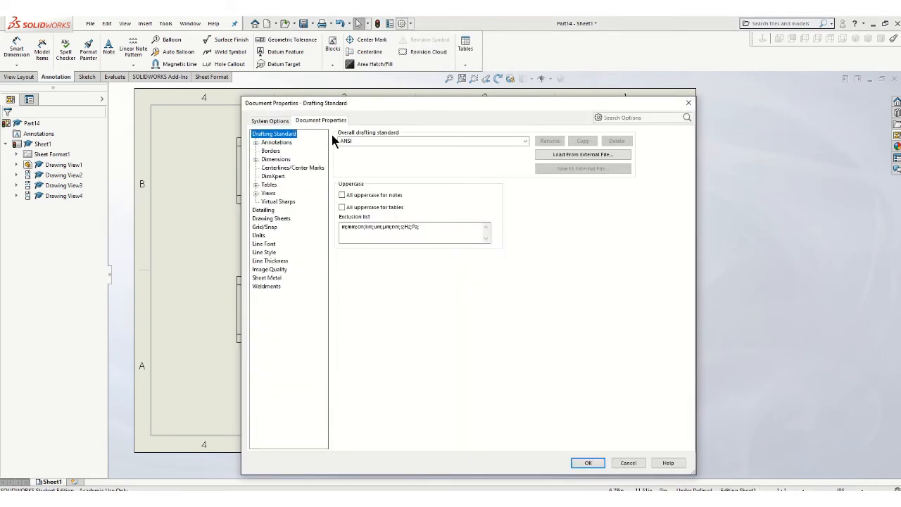
{"action": "left_click", "coordinate": [526, 141]}
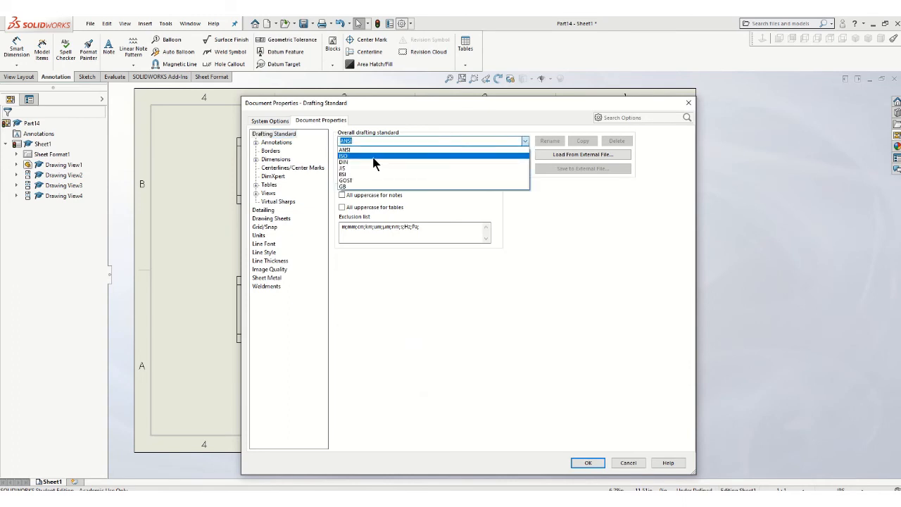
{"action": "left_click", "coordinate": [412, 155]}
{"action": "left_click", "coordinate": [588, 462]}
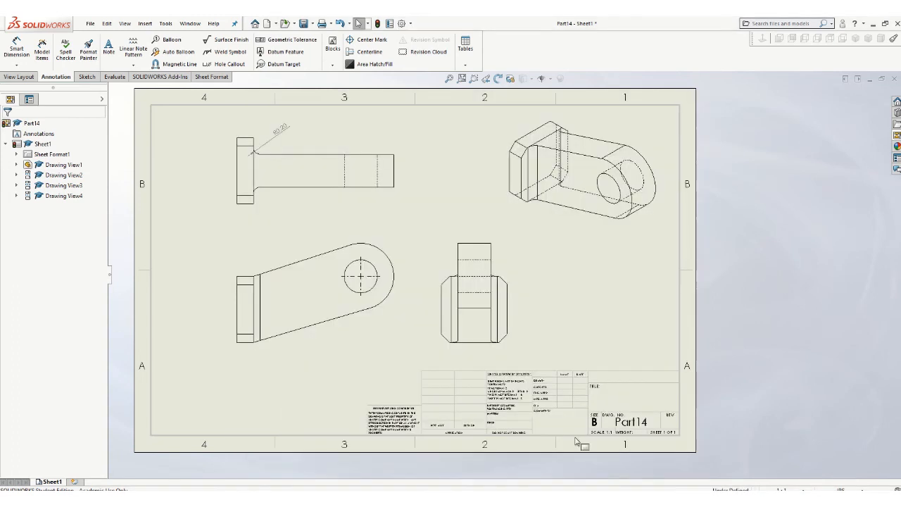
Reapply ANSI as the drawing's overall drafting standard
{"action": "left_click", "coordinate": [411, 24]}
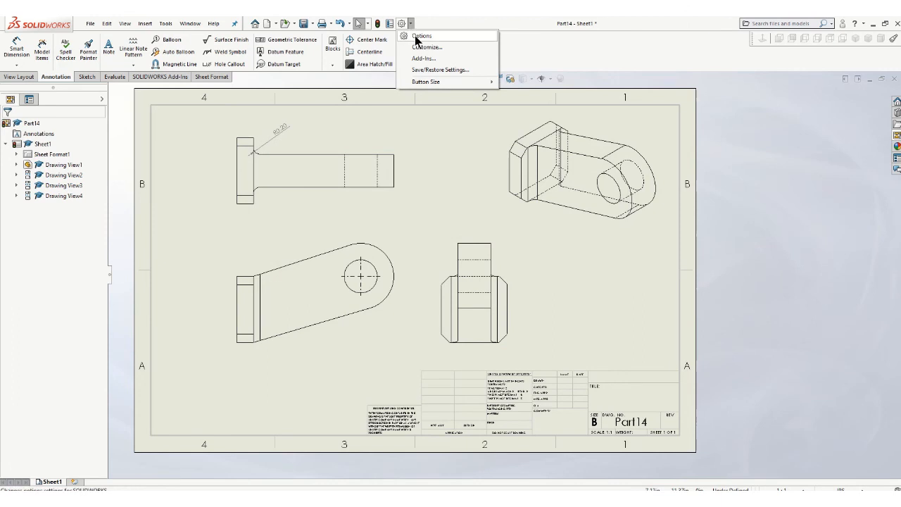
{"action": "left_click", "coordinate": [421, 36]}
{"action": "left_click", "coordinate": [316, 122]}
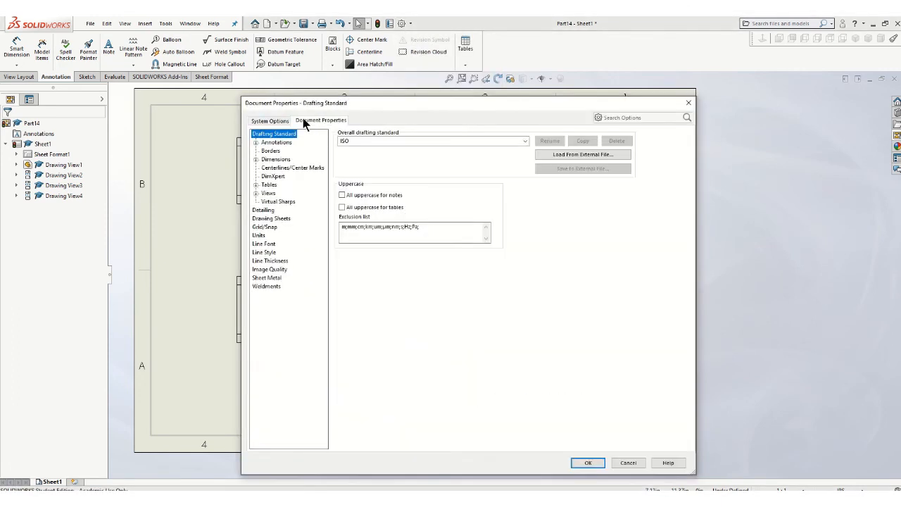
{"action": "left_click", "coordinate": [525, 141]}
{"action": "left_click", "coordinate": [348, 150]}
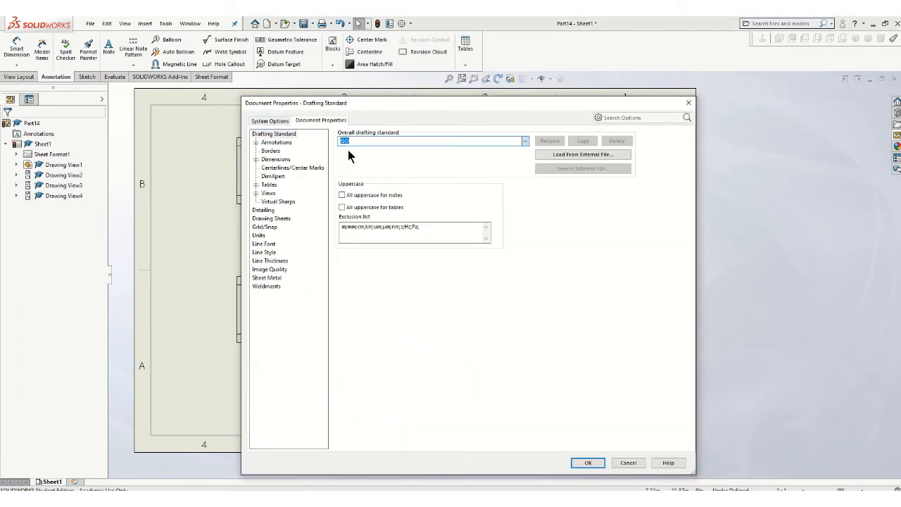
{"action": "left_click", "coordinate": [589, 463]}
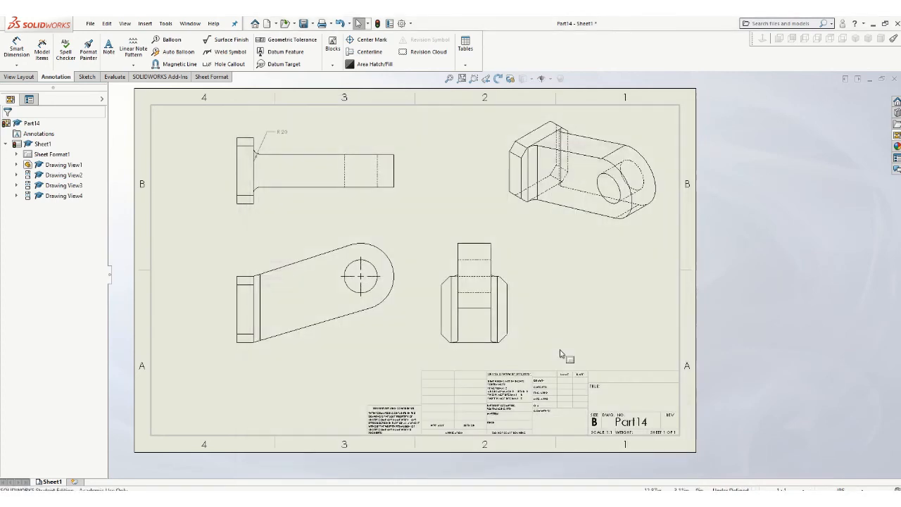
Switch the upper fillet's radius dimension in the top view to an arrow on the text side of the arc, pointing at the fillet
{"action": "left_click", "coordinate": [579, 342]}
{"action": "scroll", "coordinate": [262, 162], "scroll_direction": "down", "scroll_amount": 2}
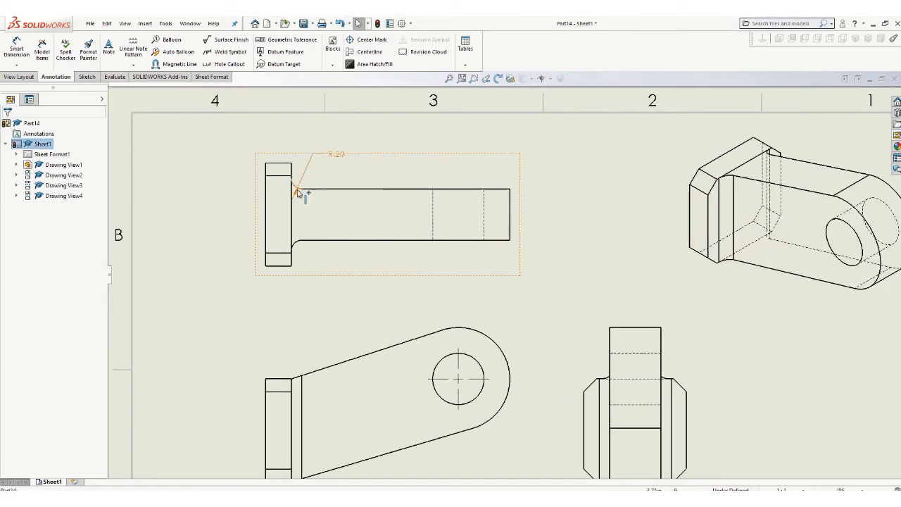
{"action": "scroll", "coordinate": [298, 189], "scroll_direction": "down", "scroll_amount": 2}
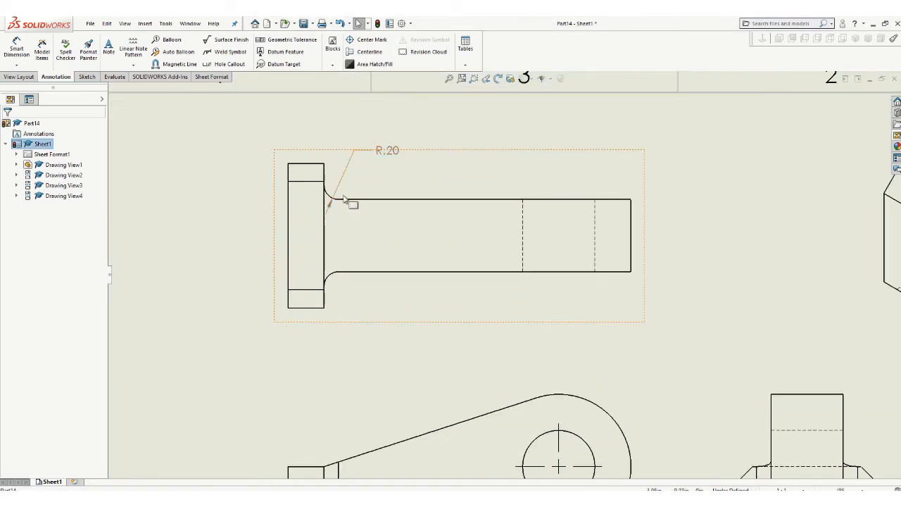
{"action": "left_click", "coordinate": [386, 151]}
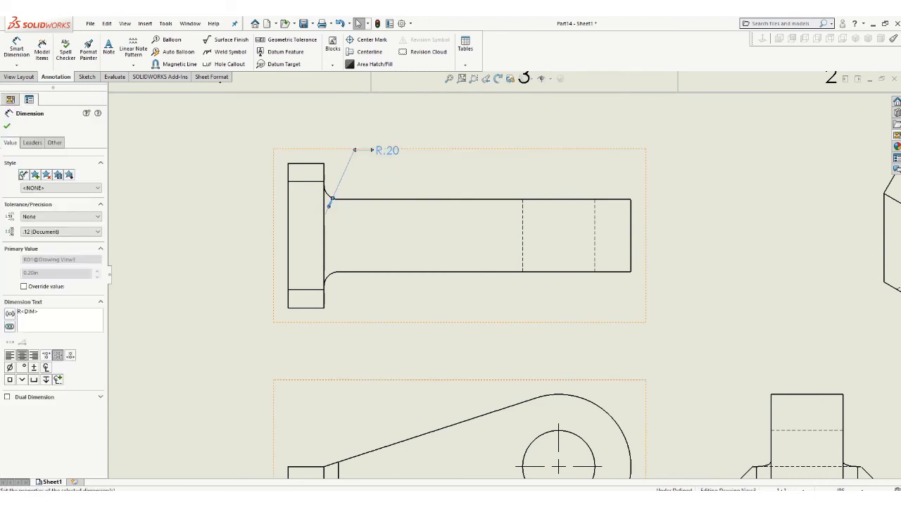
{"action": "left_click", "coordinate": [32, 142]}
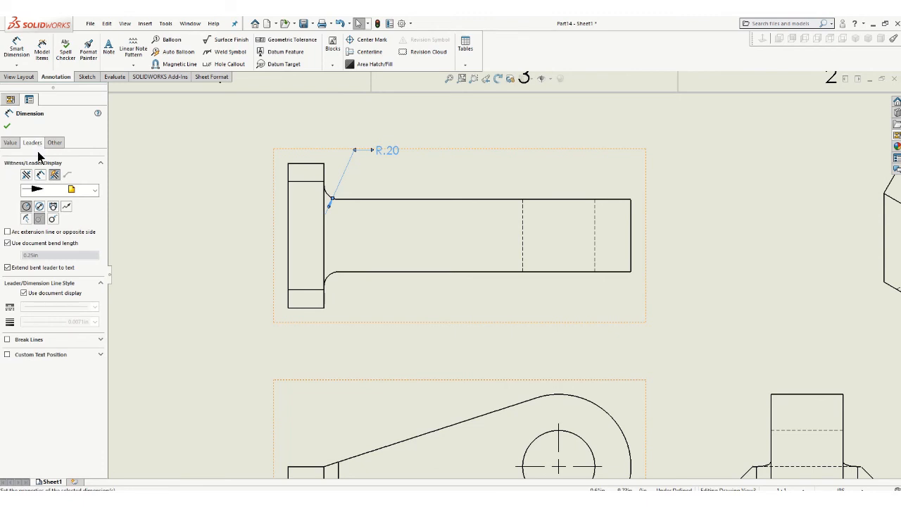
{"action": "left_click", "coordinate": [40, 174]}
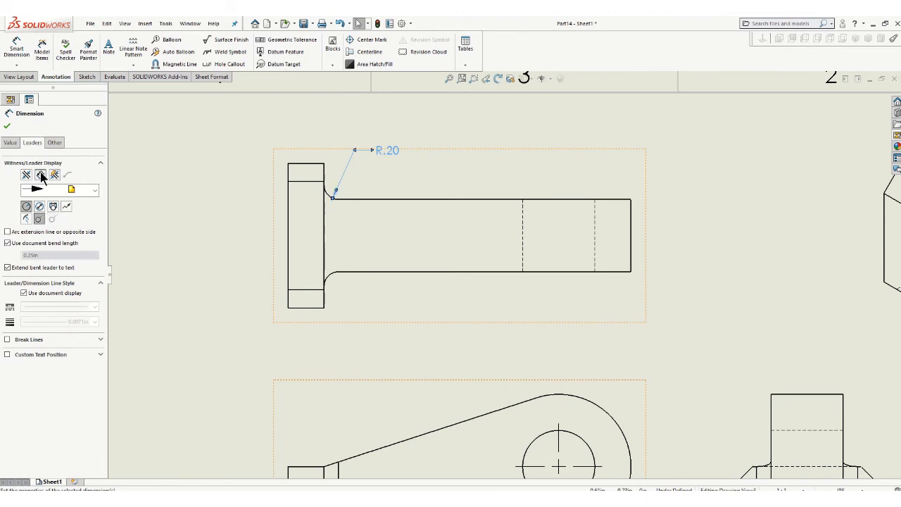
{"action": "left_click", "coordinate": [7, 126]}
{"action": "scroll", "coordinate": [402, 191], "scroll_direction": "up", "scroll_amount": 2}
{"action": "scroll", "coordinate": [411, 191], "scroll_direction": "down", "scroll_amount": 3}
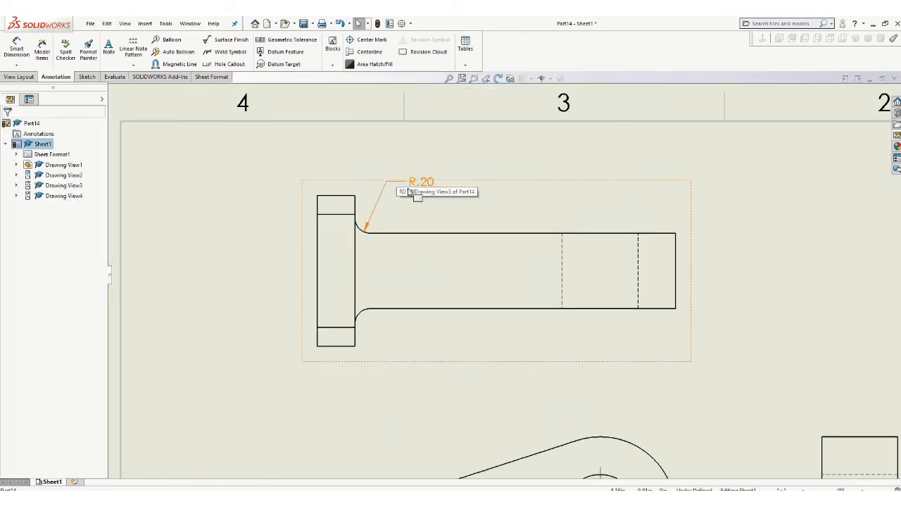
Add the prefix 2X to the fillet radius dimension in the top view
{"action": "left_click", "coordinate": [422, 182]}
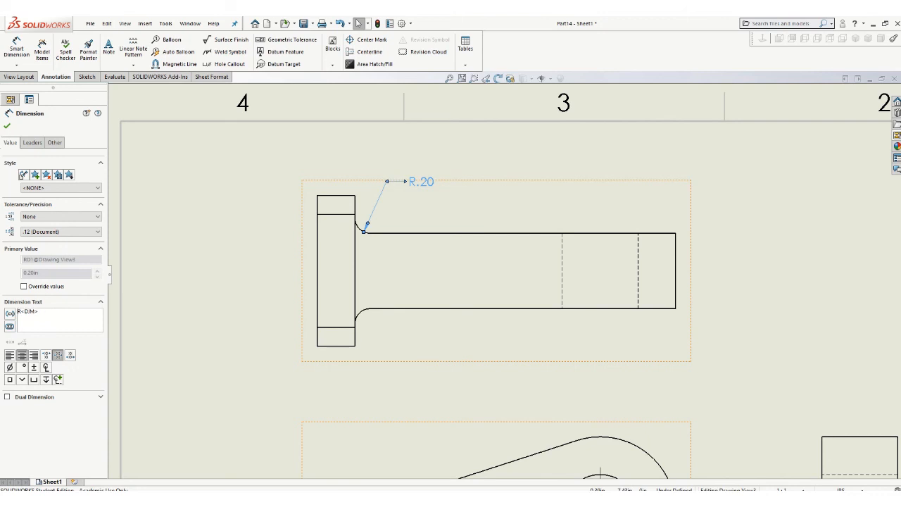
{"action": "type", "text": "2X"}
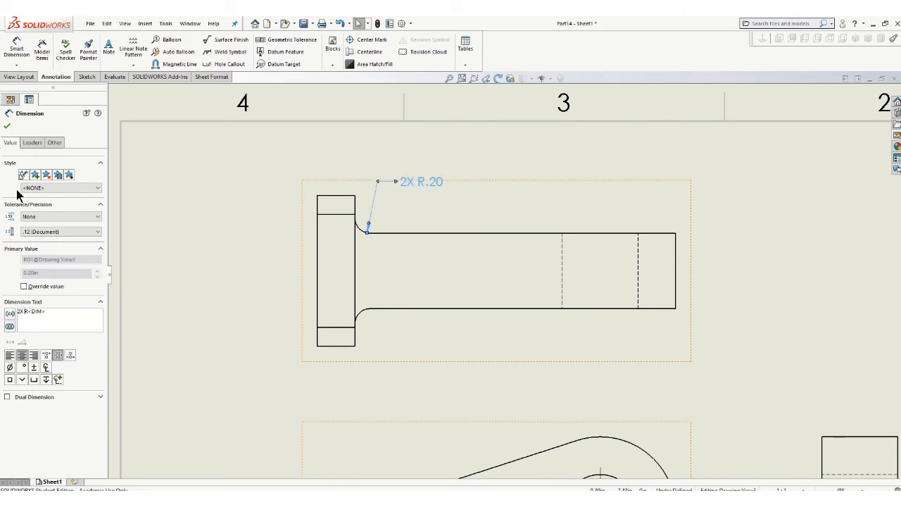
{"action": "left_click", "coordinate": [7, 127]}
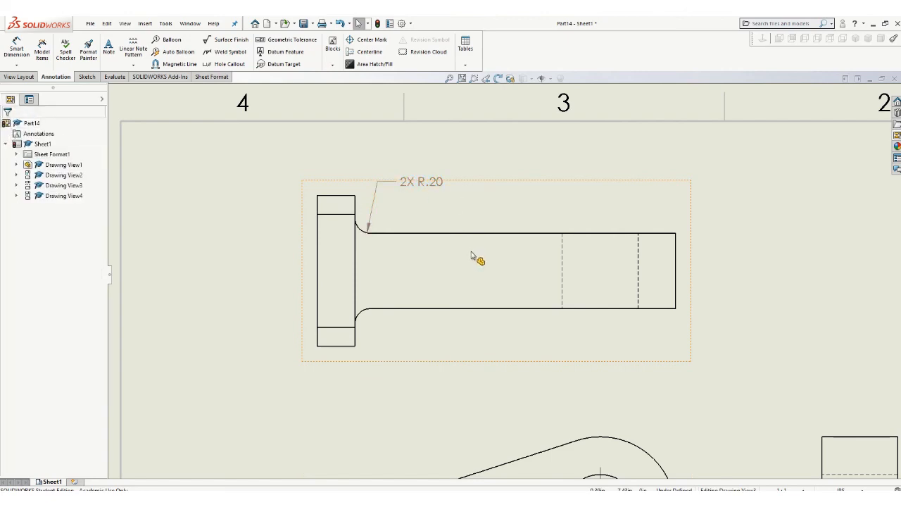
Add a chamfer dimension to the side view's upper-right chamfer, using the adjacent vertical edge as reference, with the text above and right of it
{"action": "scroll", "coordinate": [475, 258], "scroll_direction": "up", "scroll_amount": 1}
{"action": "scroll", "coordinate": [569, 321], "scroll_direction": "up", "scroll_amount": 1}
{"action": "scroll", "coordinate": [506, 269], "scroll_direction": "up", "scroll_amount": 1}
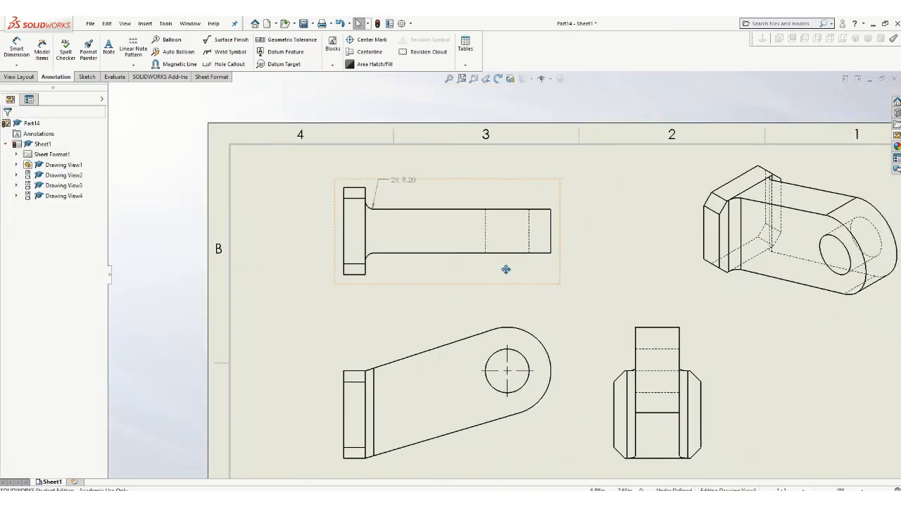
{"action": "scroll", "coordinate": [485, 254], "scroll_direction": "up", "scroll_amount": 1}
{"action": "scroll", "coordinate": [669, 352], "scroll_direction": "down", "scroll_amount": 1}
{"action": "scroll", "coordinate": [582, 317], "scroll_direction": "down", "scroll_amount": 1}
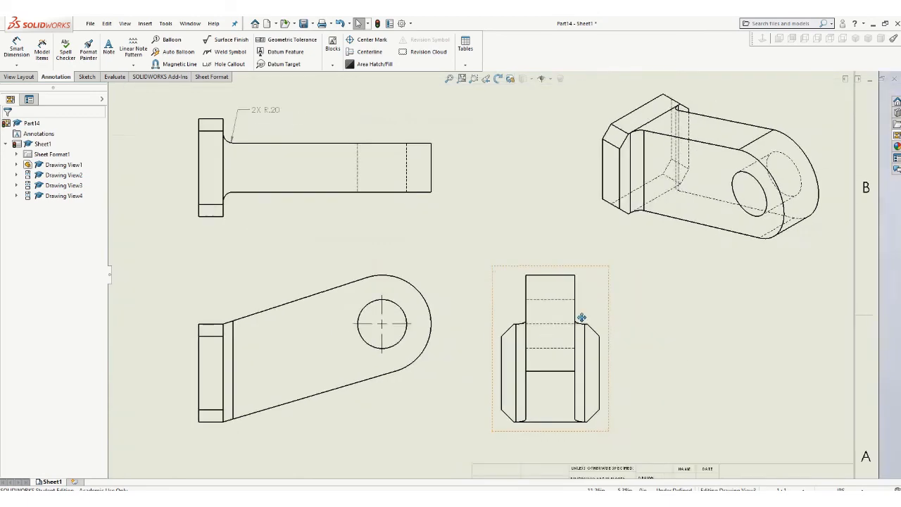
{"action": "middle_click_drag", "start_coordinate": [581, 318], "coordinate": [420, 289]}
{"action": "scroll", "coordinate": [445, 298], "scroll_direction": "down", "scroll_amount": 1}
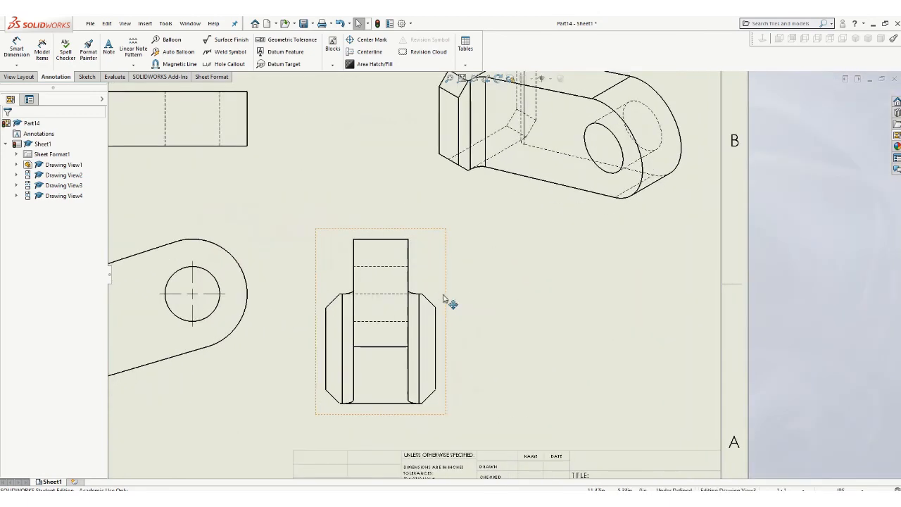
{"action": "left_click", "coordinate": [16, 64]}
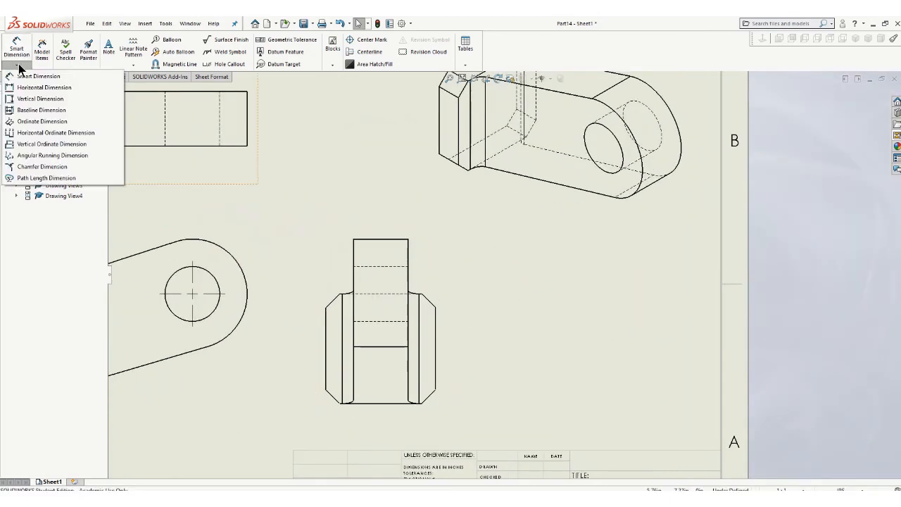
{"action": "left_click", "coordinate": [42, 167]}
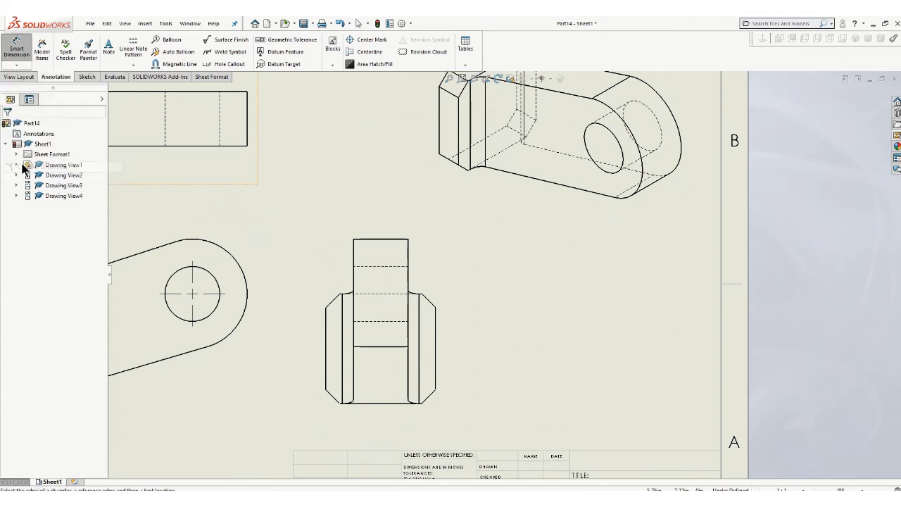
{"action": "left_click", "coordinate": [430, 302]}
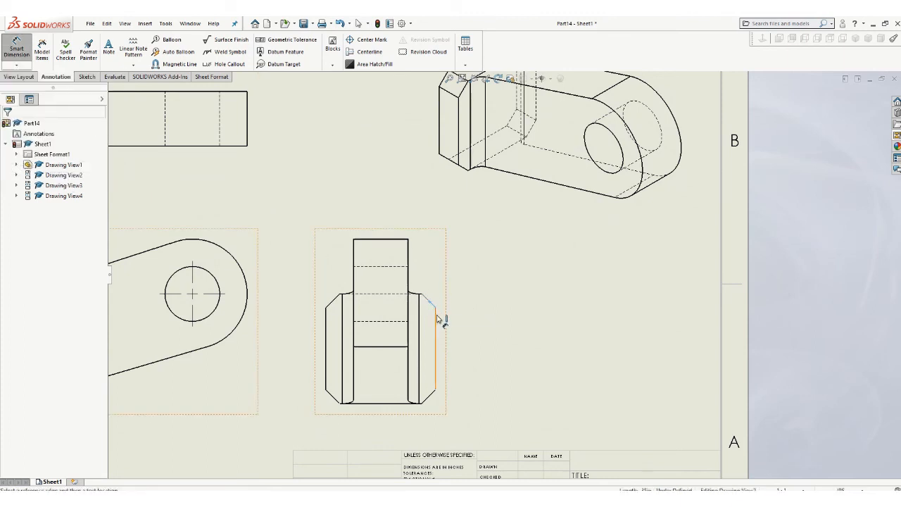
{"action": "left_click", "coordinate": [437, 318]}
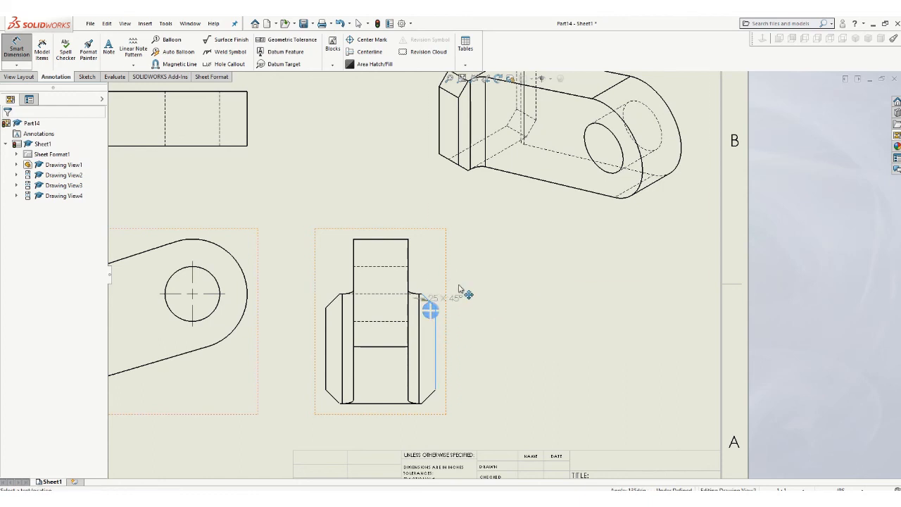
{"action": "left_click", "coordinate": [503, 268]}
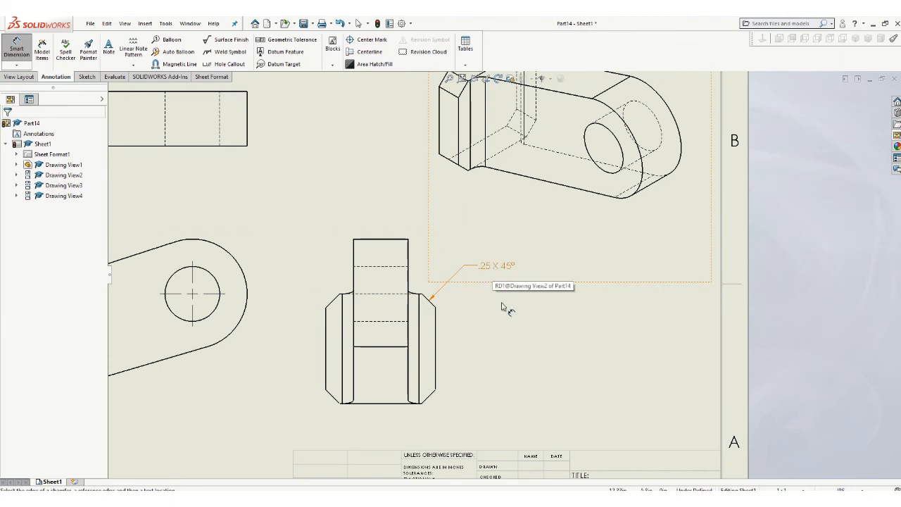
Add the prefix 4X to the chamfer dimension in the side view
{"action": "left_click", "coordinate": [497, 266]}
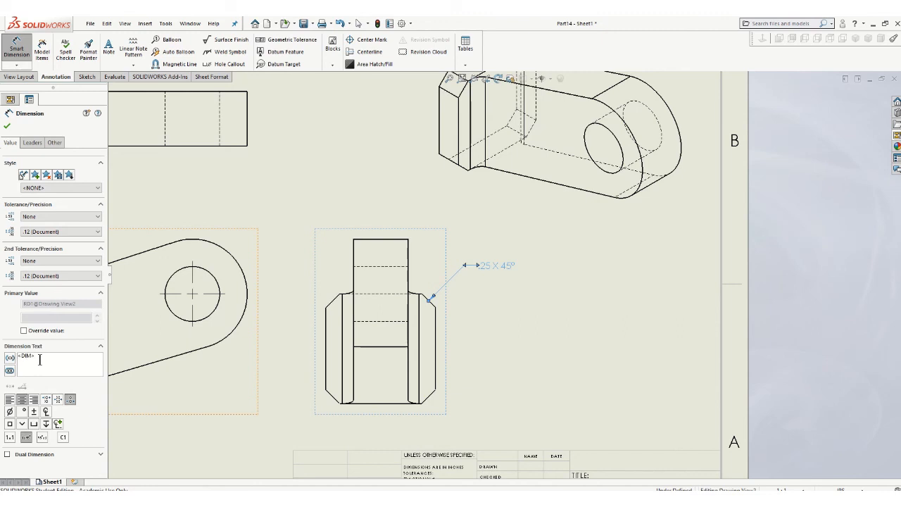
{"action": "type", "text": "4X"}
{"action": "left_click", "coordinate": [7, 125]}
{"action": "left_click", "coordinate": [444, 343]}
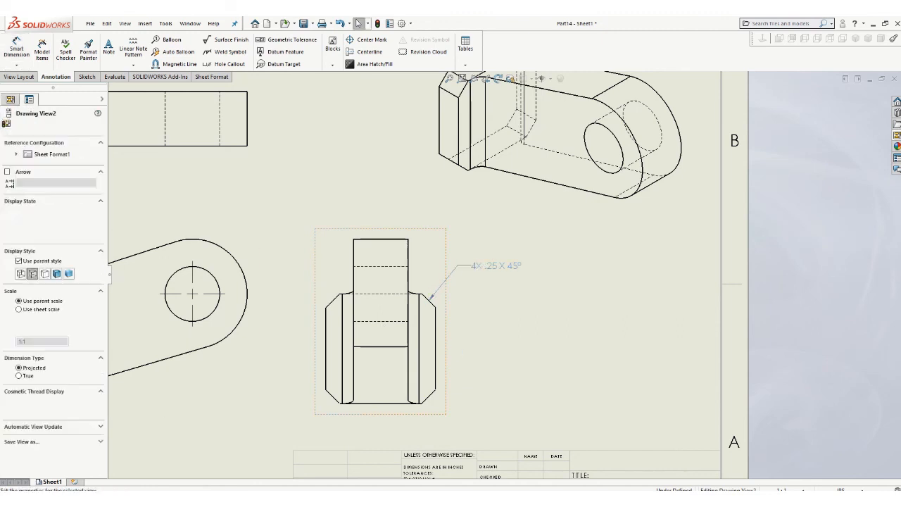
Add a centerline through the hidden hole in the top view and leave the Centerline command
{"action": "key", "text": "f"}
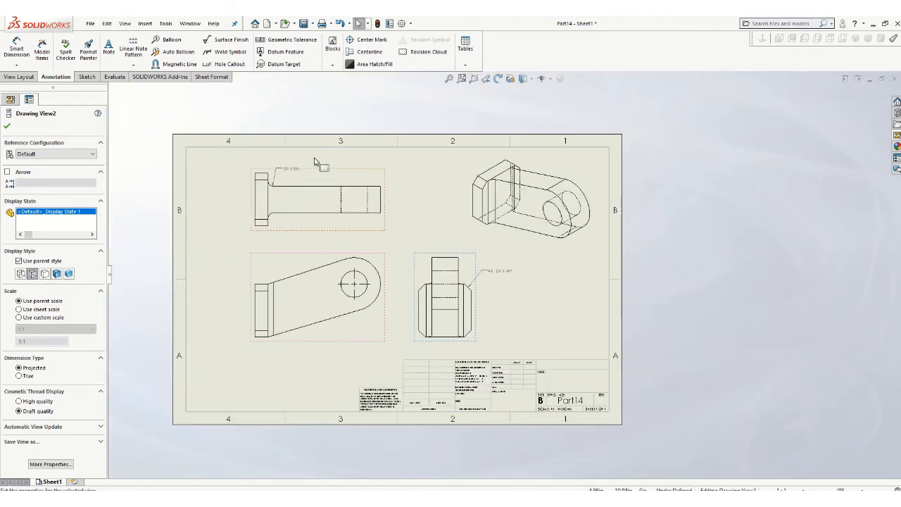
{"action": "left_click", "coordinate": [26, 77]}
{"action": "left_click", "coordinate": [56, 77]}
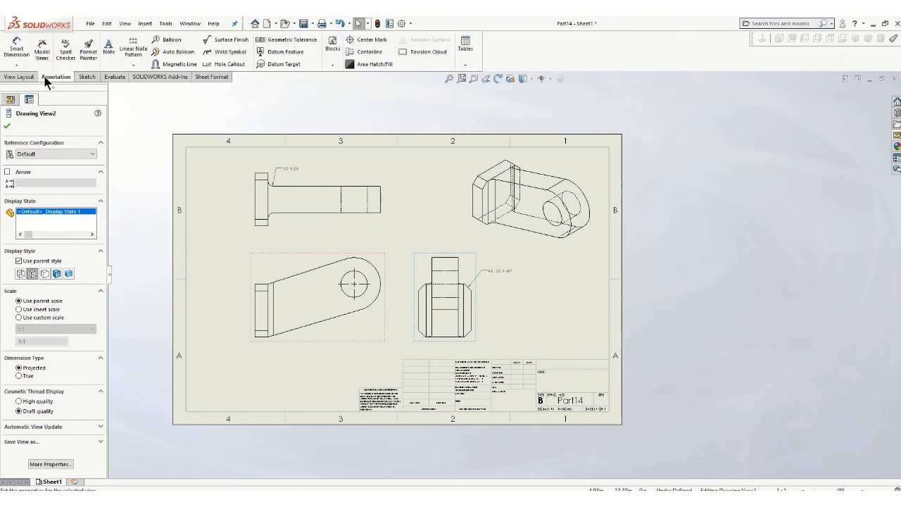
{"action": "left_click", "coordinate": [373, 53]}
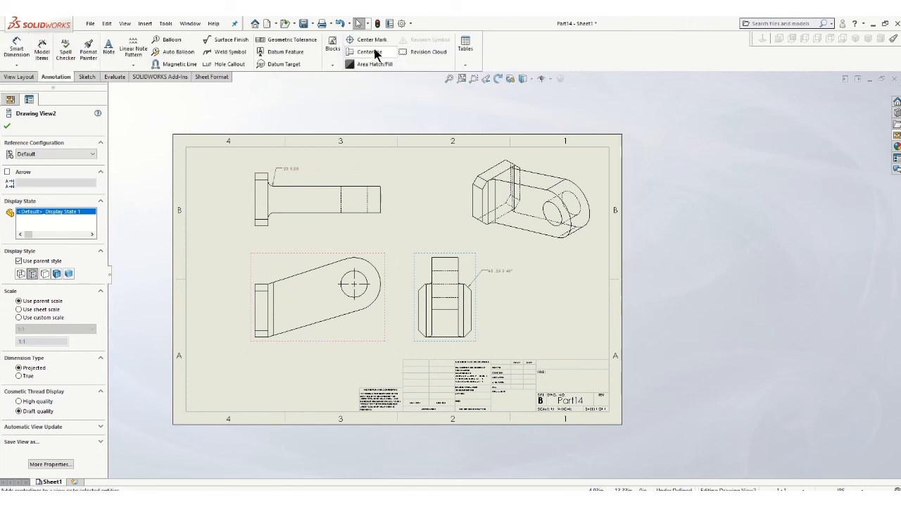
{"action": "left_click", "coordinate": [371, 200]}
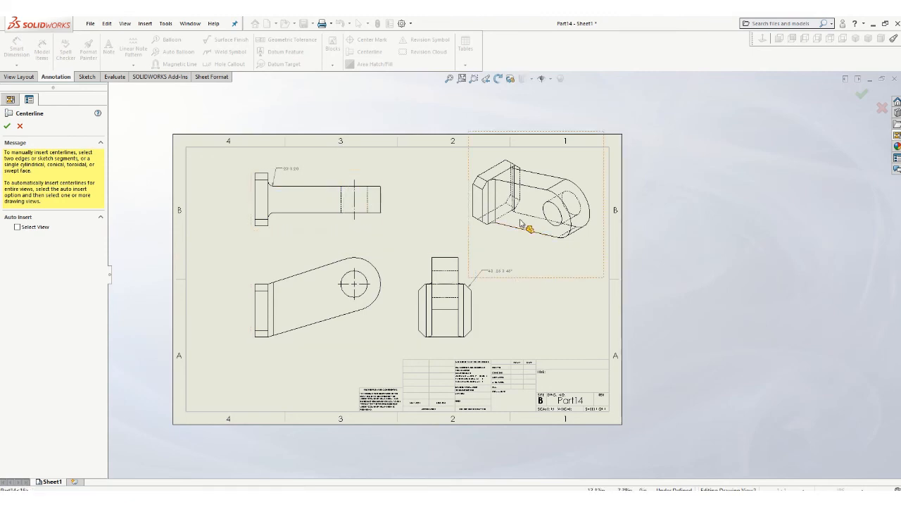
{"action": "key", "text": "Escape"}
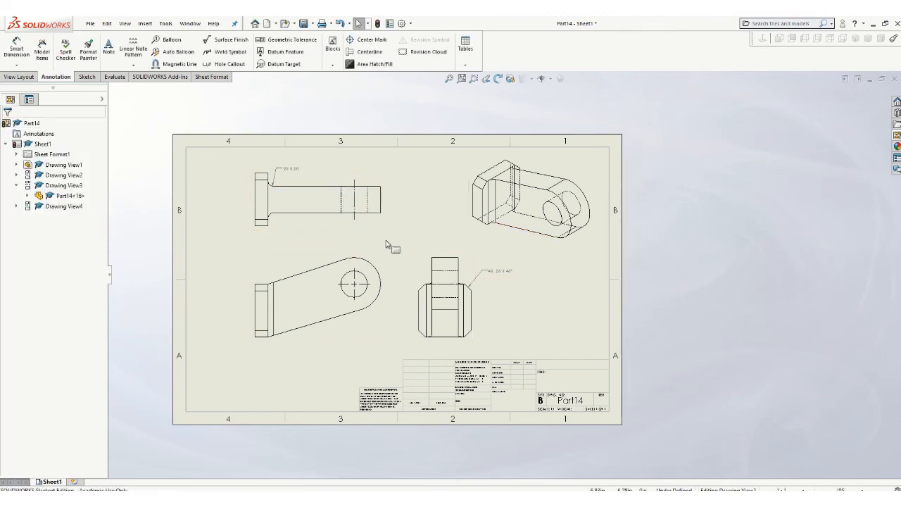
{"action": "scroll", "coordinate": [323, 215], "scroll_direction": "down", "scroll_amount": 1}
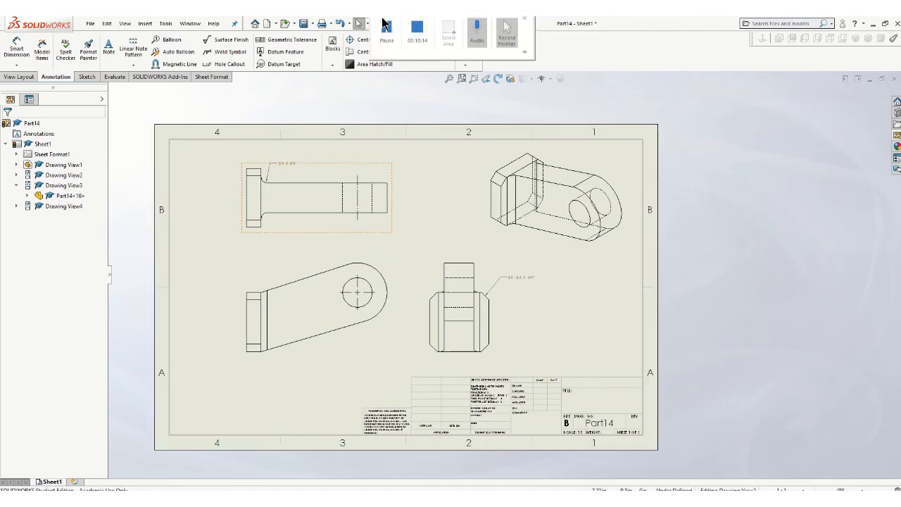